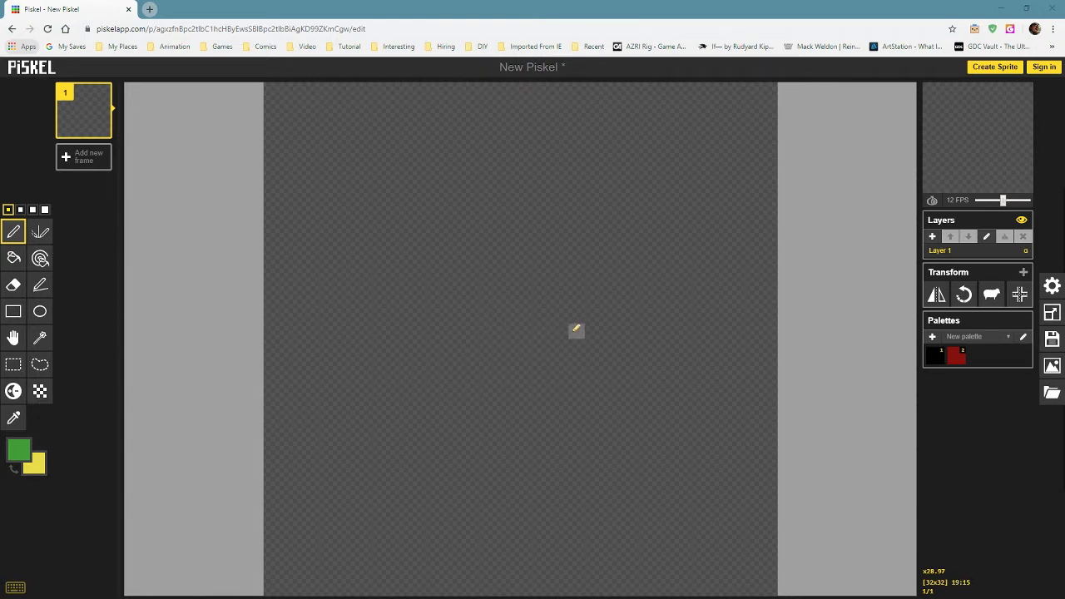
Draw a solid green bowl shape, wide at its top and narrower below, in the upper middle of the canvas on Layer 1.
mouse_move(974, 149)
mouse_move(496, 236)
left_mouse_down()
mouse_move(562, 245)
mouse_move(469, 250)
mouse_move(597, 262)
mouse_move(479, 282)
mouse_move(504, 291)
mouse_move(484, 304)
mouse_move(536, 316)
mouse_move(514, 314)
mouse_move(446, 221)
left_mouse_up()
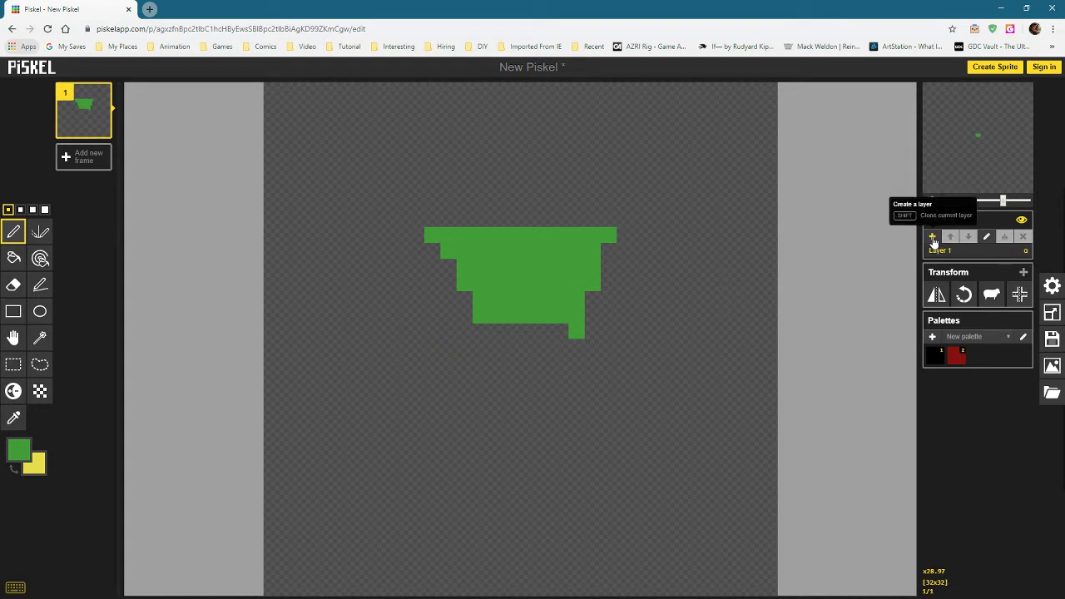
Add a second layer and paint a filled yellow round blob over the top middle of the green shape on it.
left_click(933, 238)
left_click(974, 264)
left_click(971, 251)
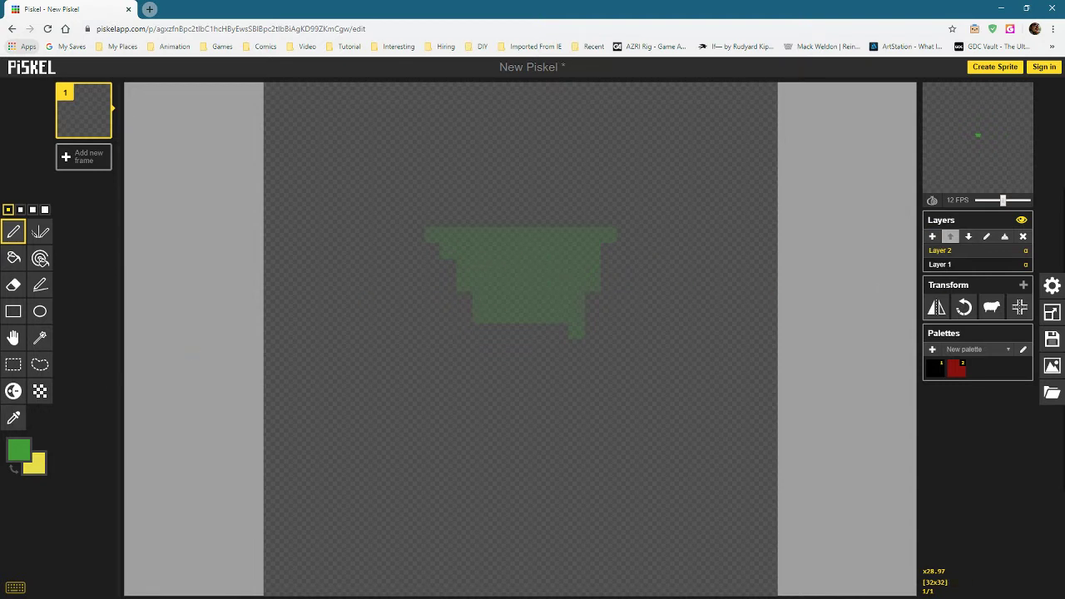
key("x")
mouse_move(528, 218)
left_mouse_down()
mouse_move(522, 253)
mouse_move(563, 215)
mouse_move(520, 207)
left_mouse_up()
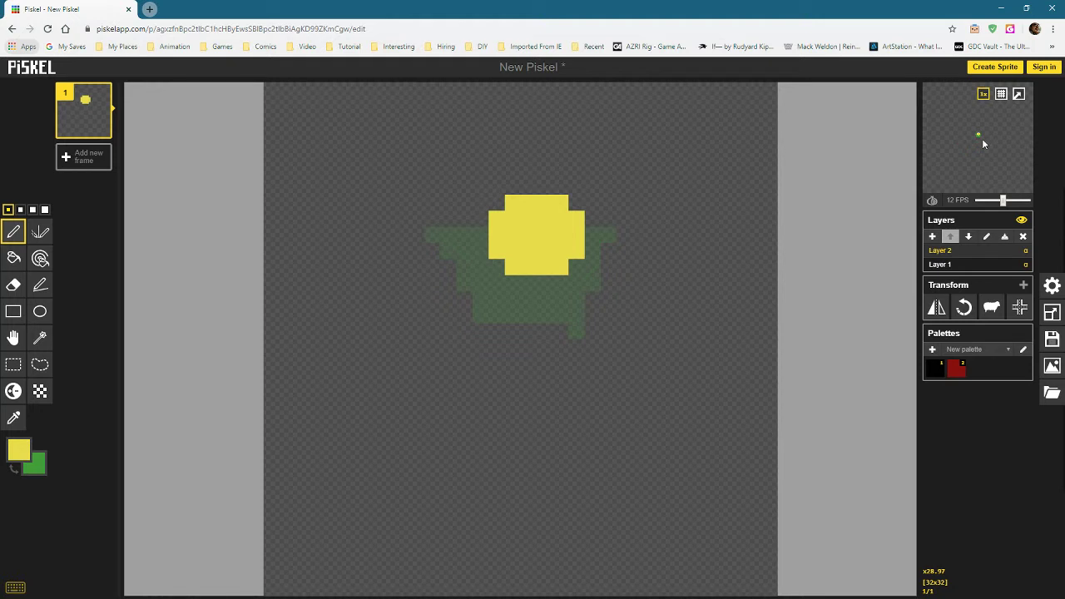
View the combined sprite in the preview at 6x size and compare the contents of Layer 1 and Layer 2.
mouse_move(983, 95)
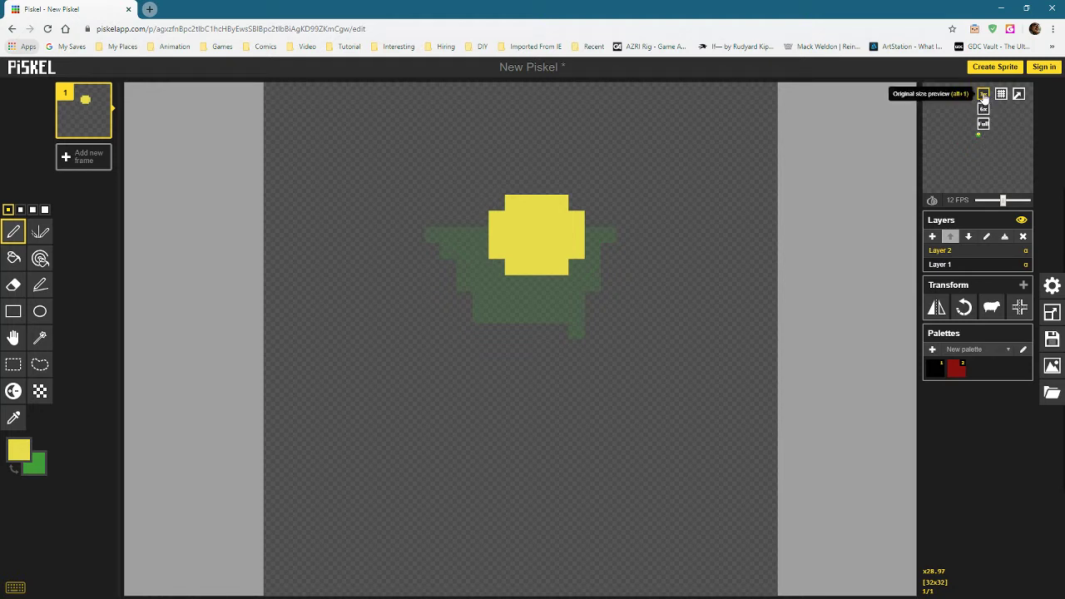
left_click(983, 94)
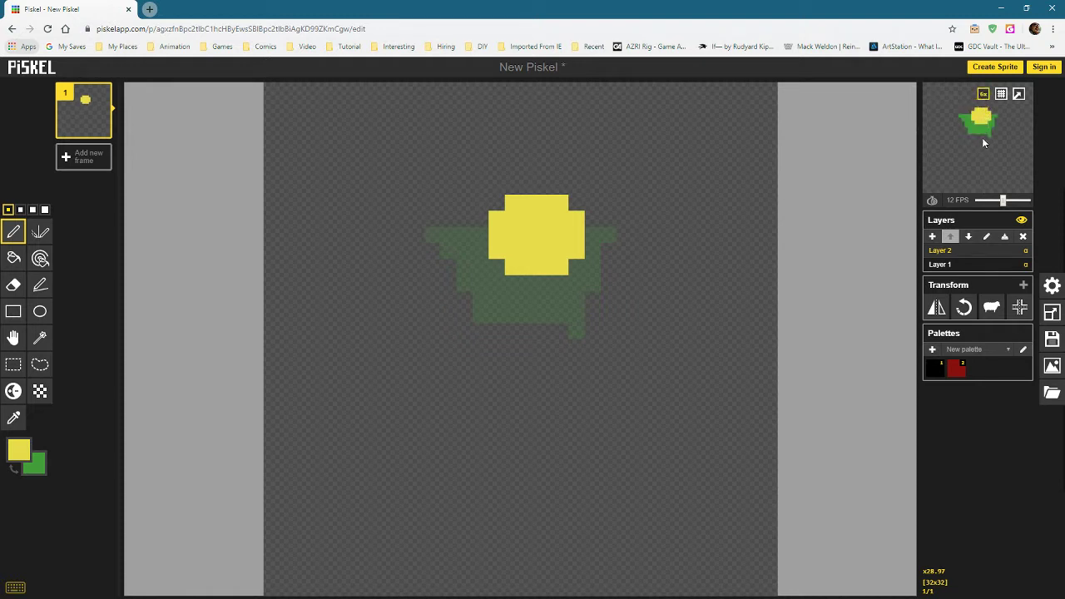
left_click(982, 265)
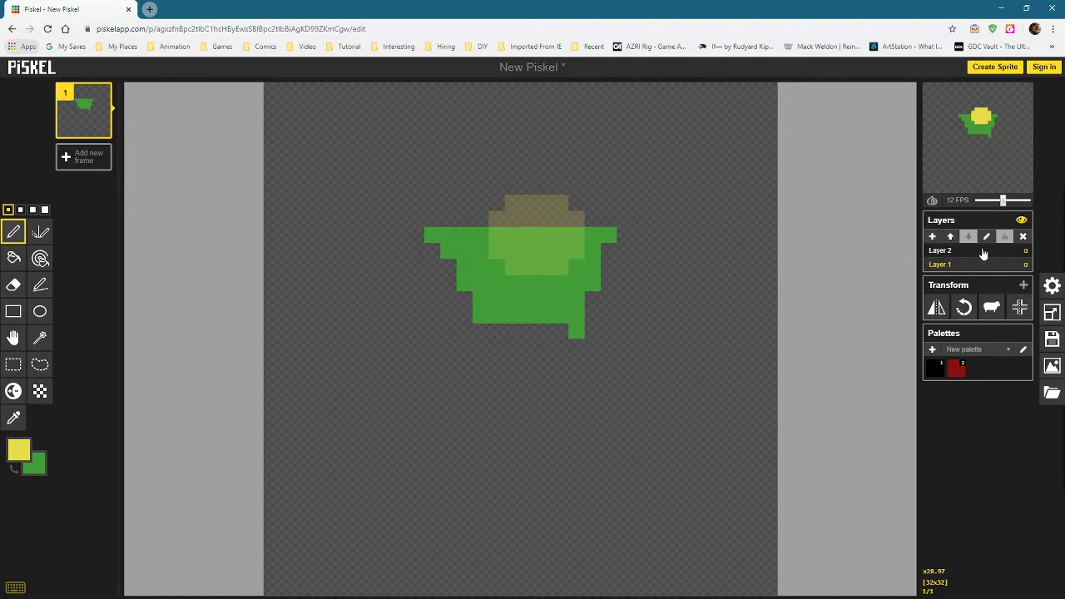
left_click(984, 251)
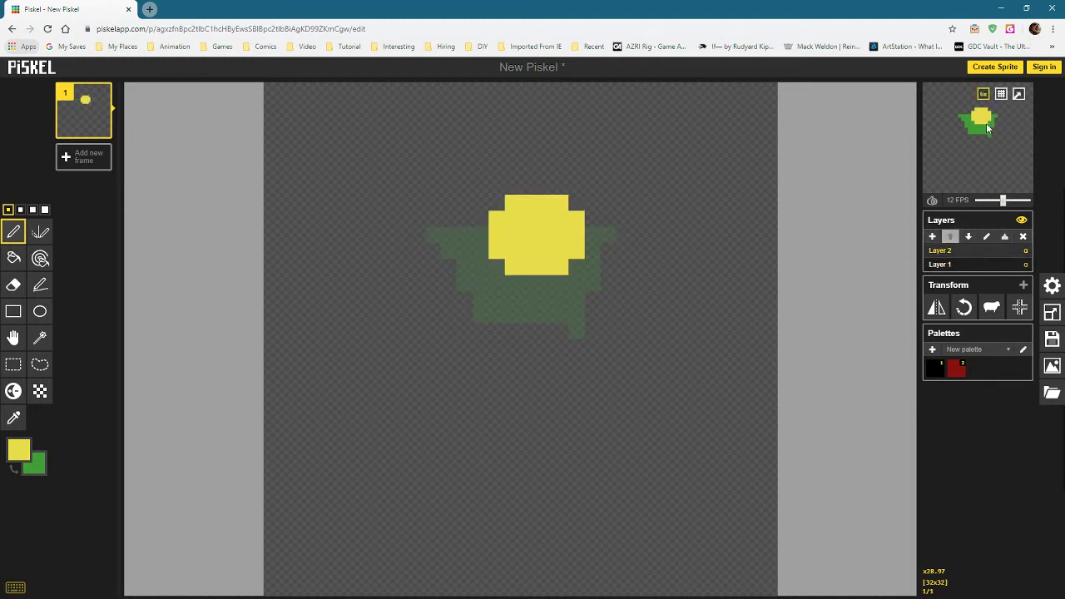
left_click(983, 95)
left_click(983, 94)
Toggle the pixel grid over the artwork on and off, leaving it off.
left_click(1001, 95)
left_click(1001, 97)
left_click(1001, 96)
left_click(1001, 96)
left_click(1001, 96)
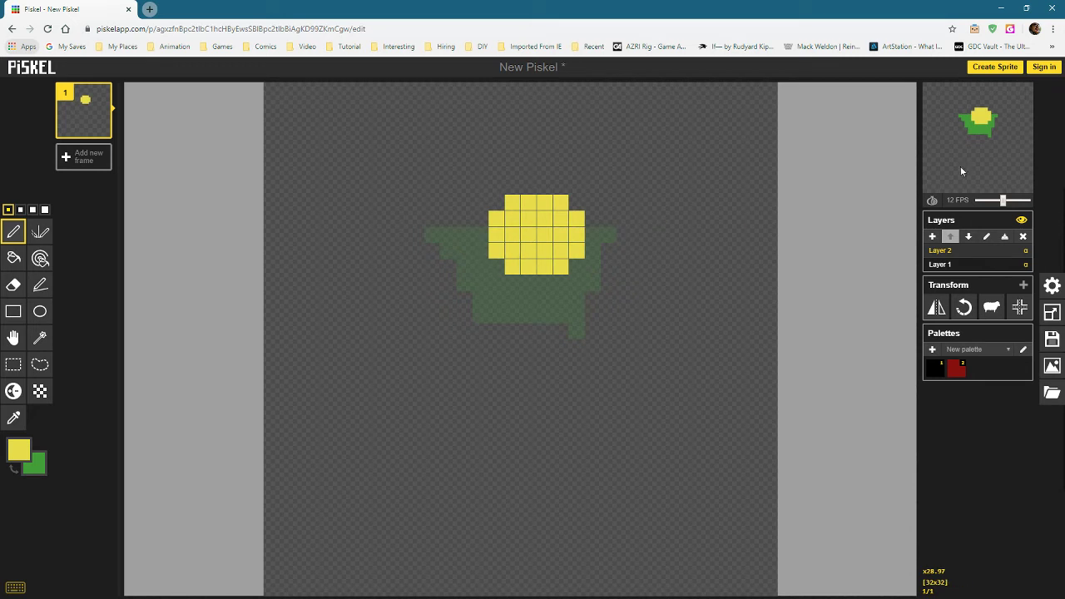
left_click(1001, 96)
left_click(1001, 96)
left_click(1001, 96)
left_click(1002, 96)
left_click(1001, 96)
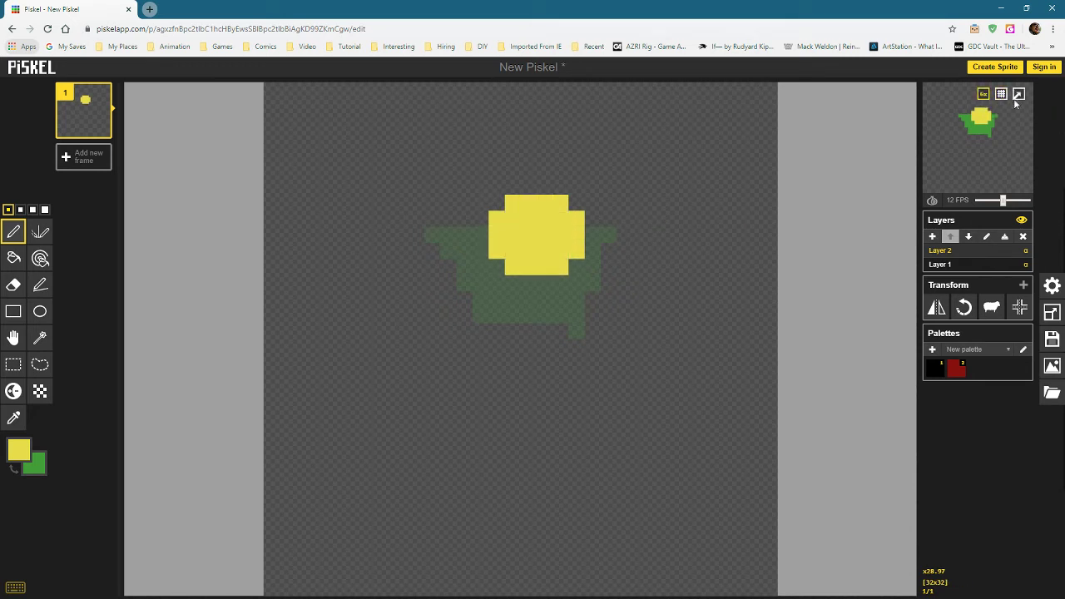
Open the sprite preview in a separate window, enlarge it to inspect the combined artwork, and close it.
left_click(1021, 96)
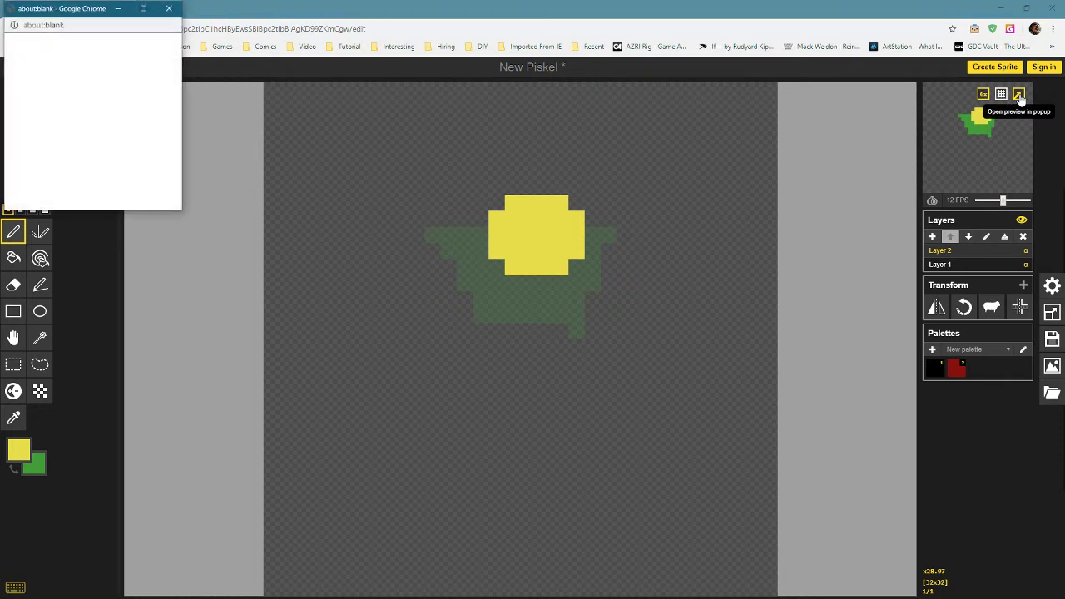
left_click_drag(94, 17, 175, 114)
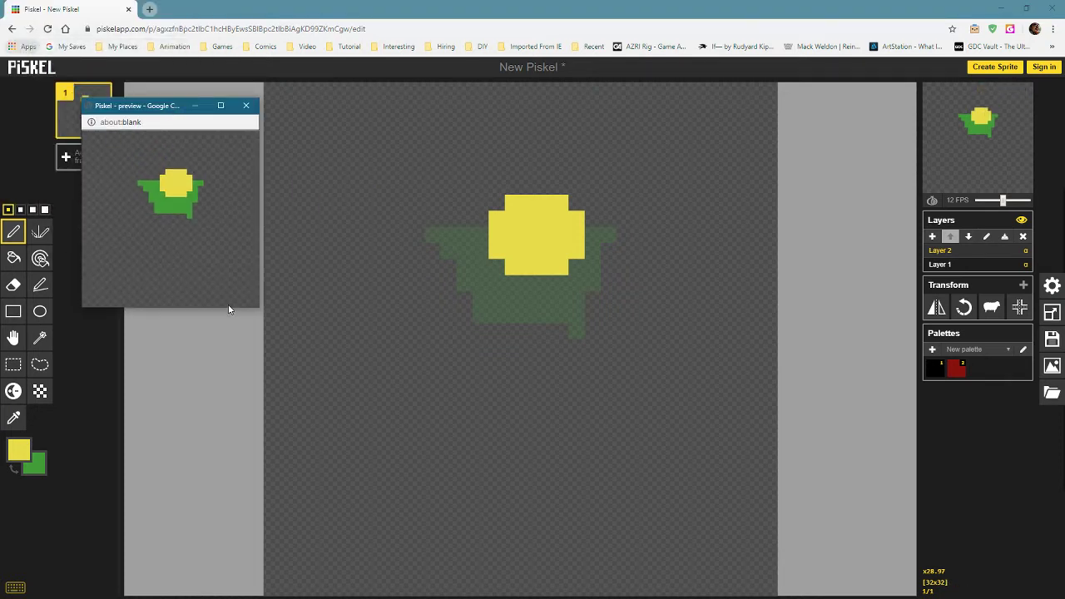
left_click_drag(261, 308, 637, 547)
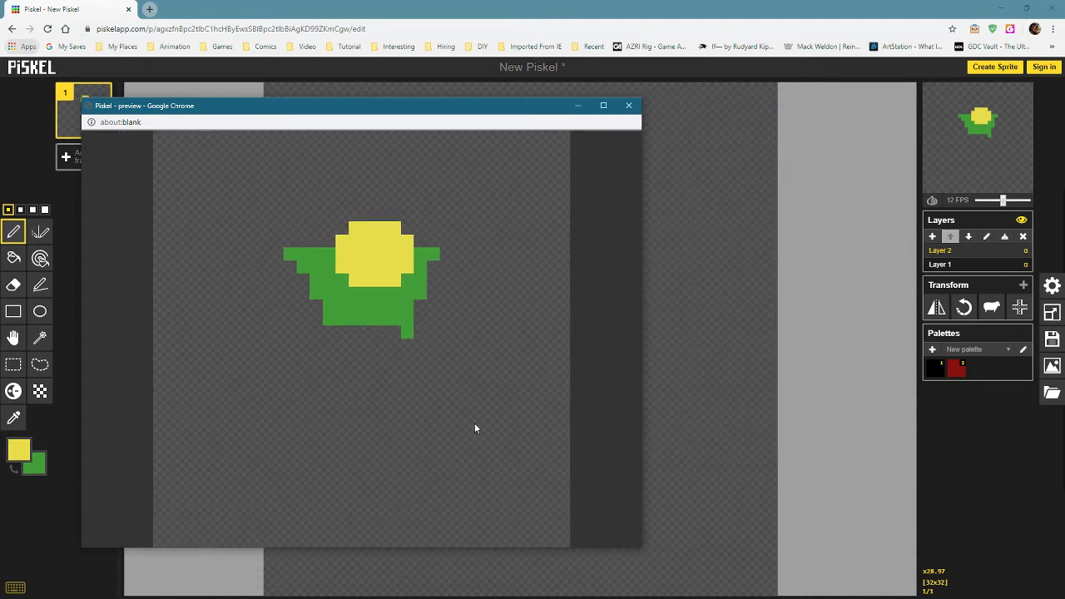
left_click_drag(536, 112, 643, 122)
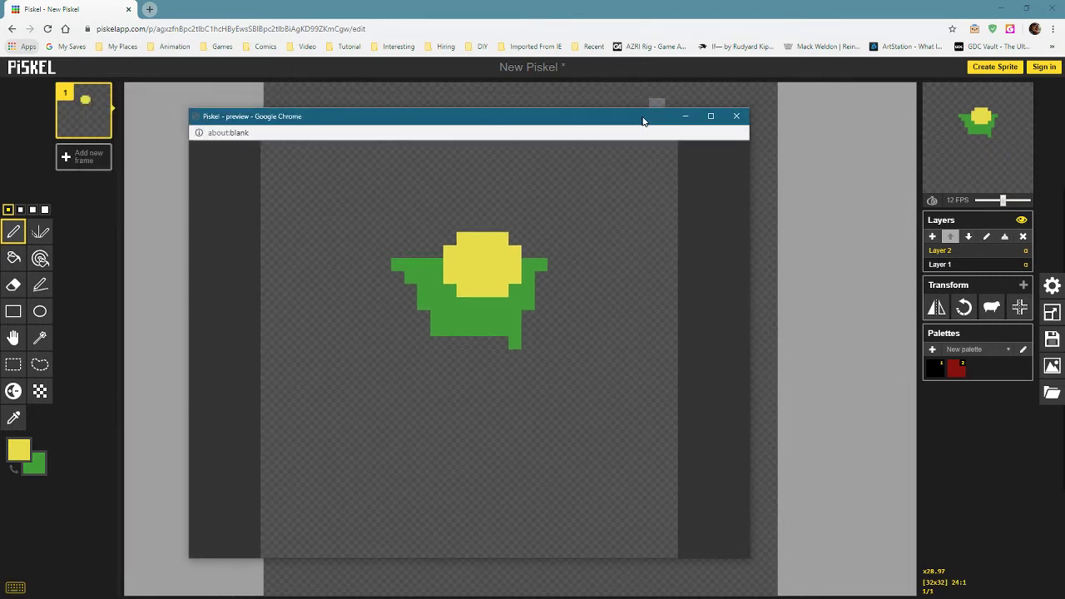
left_click(737, 115)
Set the sprite preview to full size and switch between Layer 1 and Layer 2 to compare them.
mouse_move(983, 96)
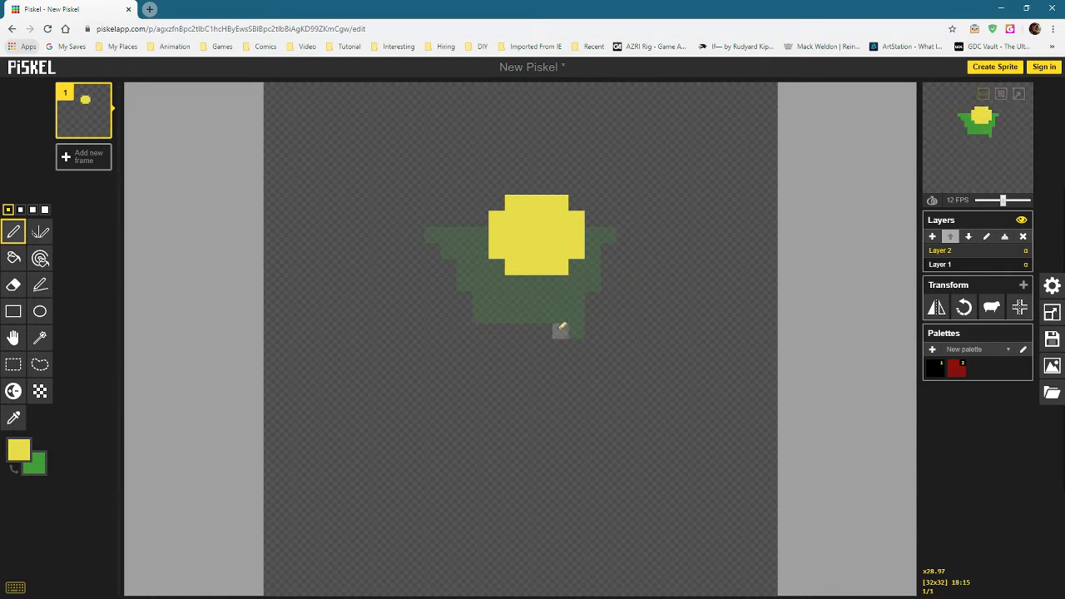
left_click(962, 266)
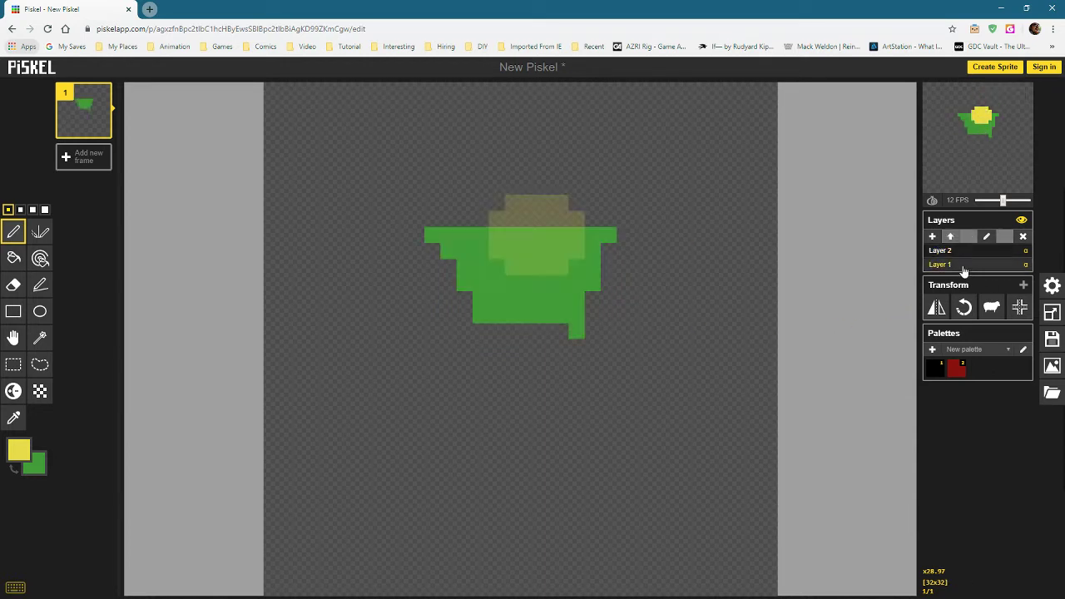
left_click(961, 252)
Rename Layer 1 as base and Layer 2 as overlay.
left_click(960, 266)
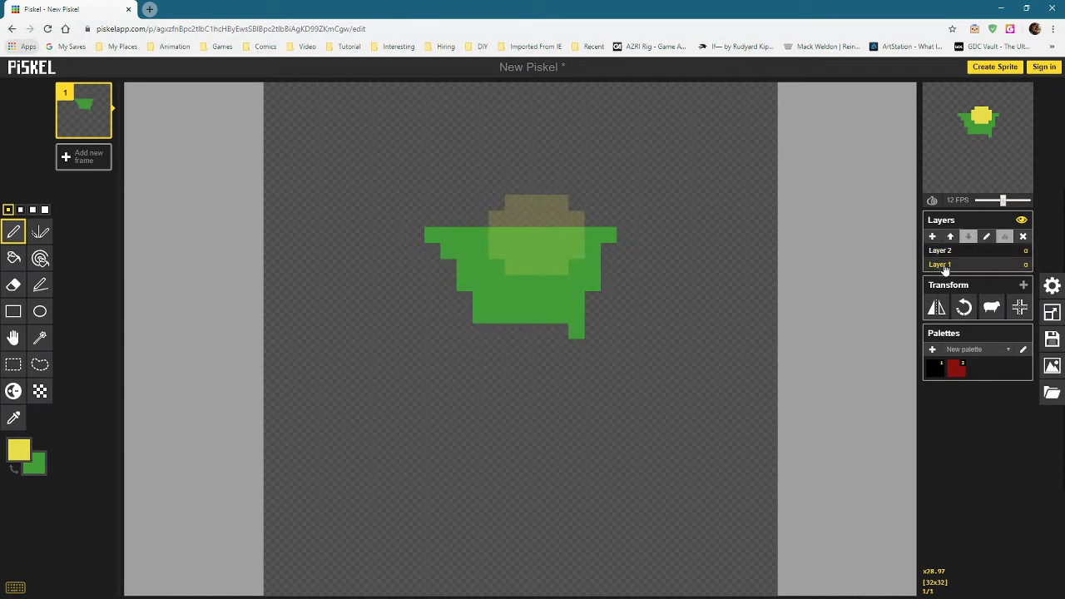
double_click(945, 266)
type("base")
key("Return")
left_click(945, 252)
double_click(945, 252)
type("ov")
key("Return")
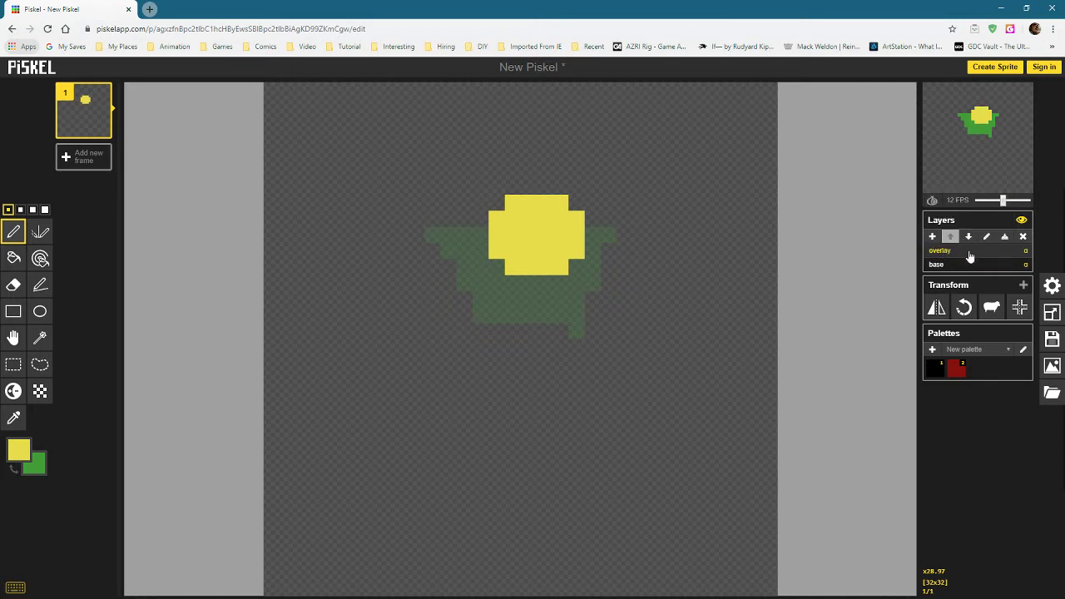
Alternate between the base and overlay layers to compare how the active and inactive artwork is displayed.
left_click(972, 262)
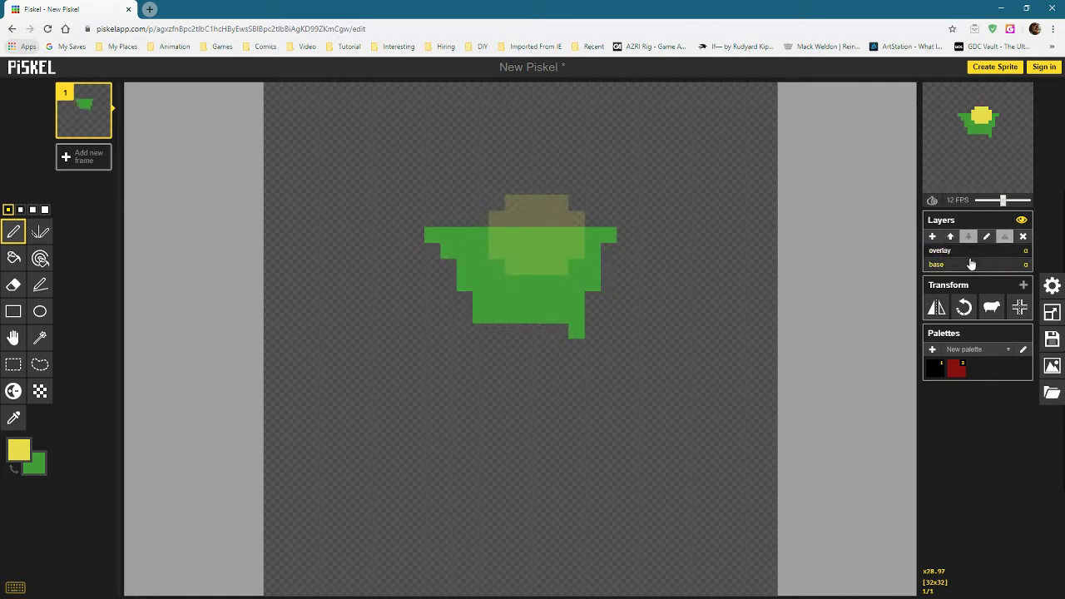
left_click(970, 251)
left_click(971, 265)
left_click(971, 251)
left_click(971, 265)
Move the overlay layer below base and return it to the top of the layer stack.
left_click(969, 252)
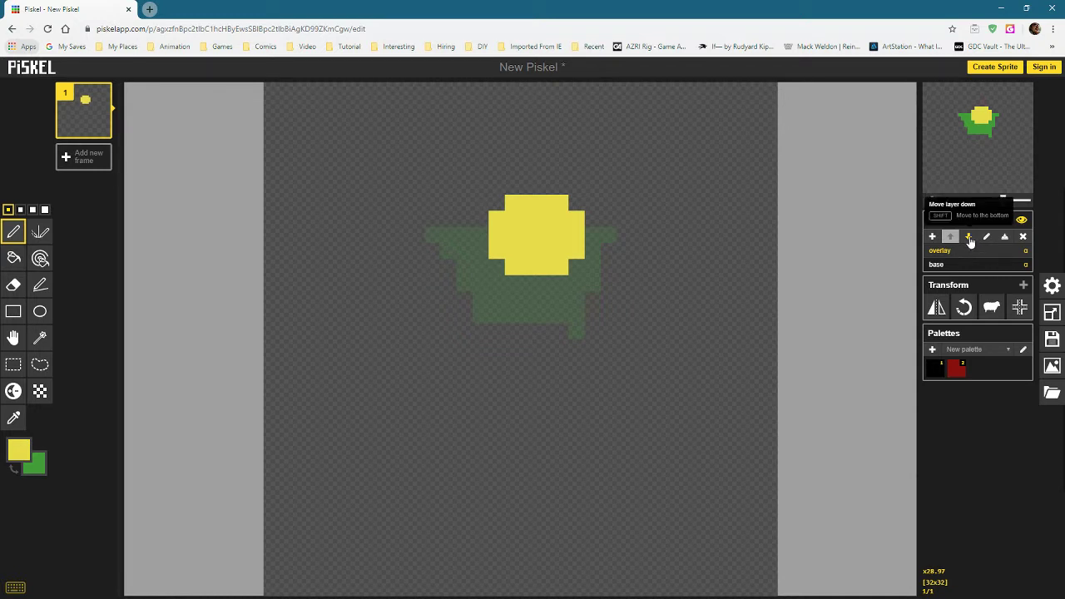
left_click(969, 237)
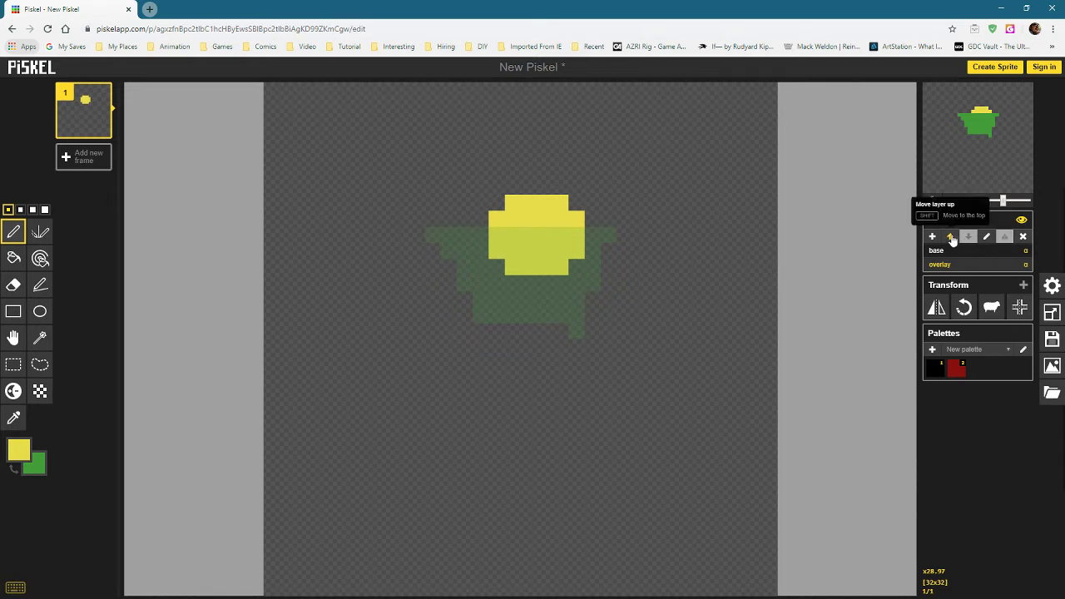
left_click(952, 237)
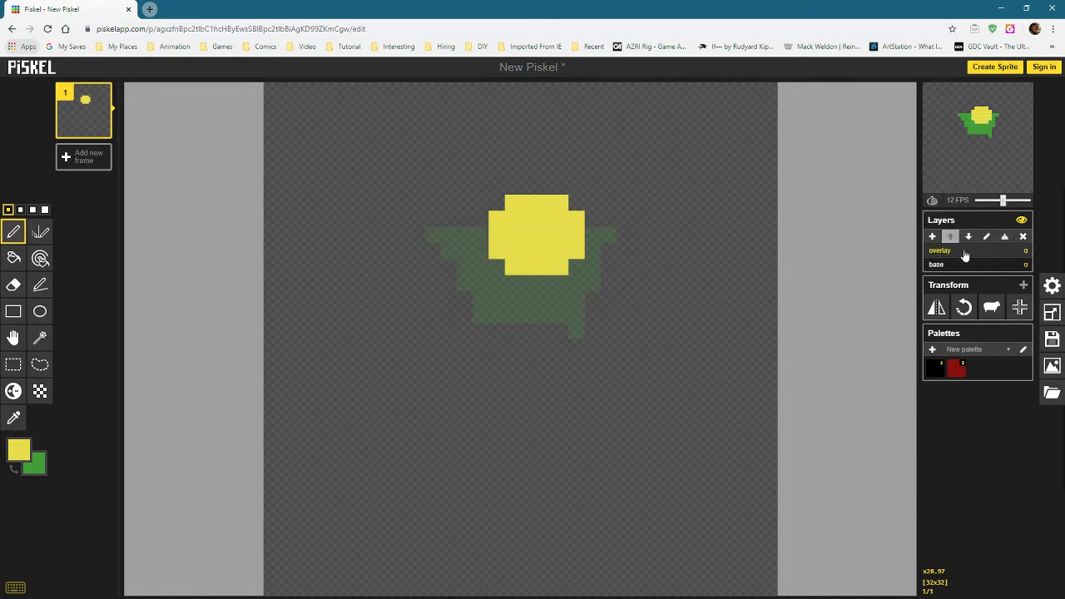
Switch back and forth between base and overlay to review which artwork belongs to each layer.
left_click(969, 264)
left_click(970, 251)
left_click(973, 265)
left_click(972, 252)
left_click(975, 267)
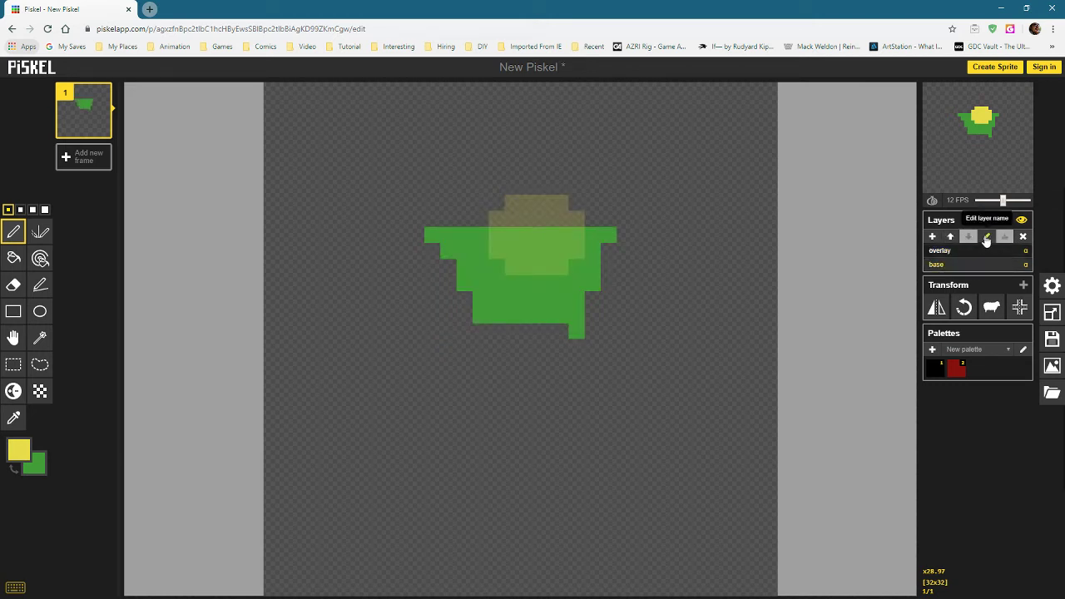
Merge the overlay layer with the base layer beneath it.
left_click(999, 252)
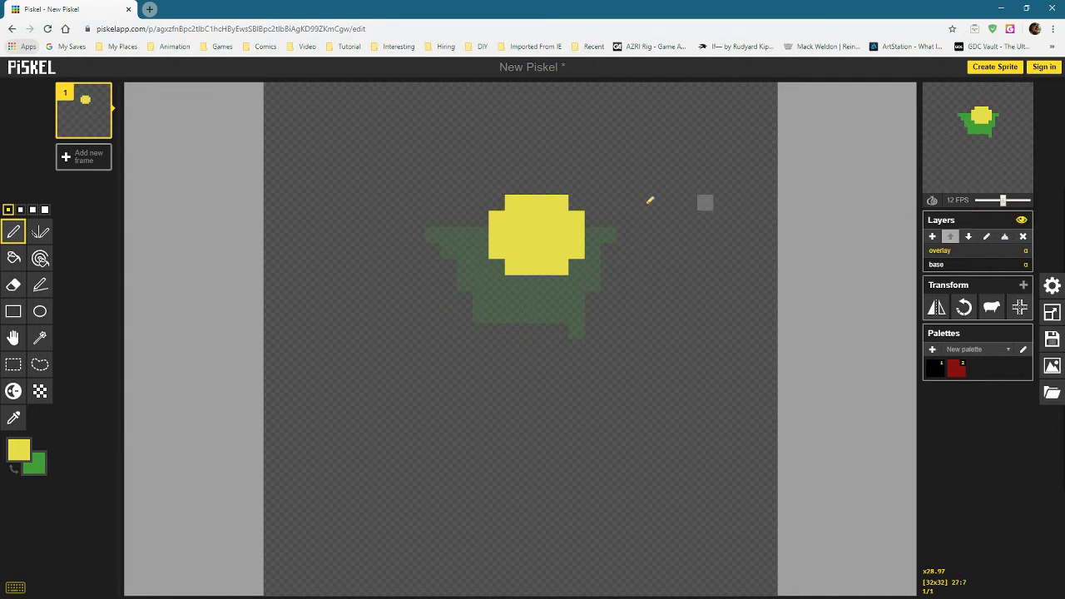
left_click(1005, 237)
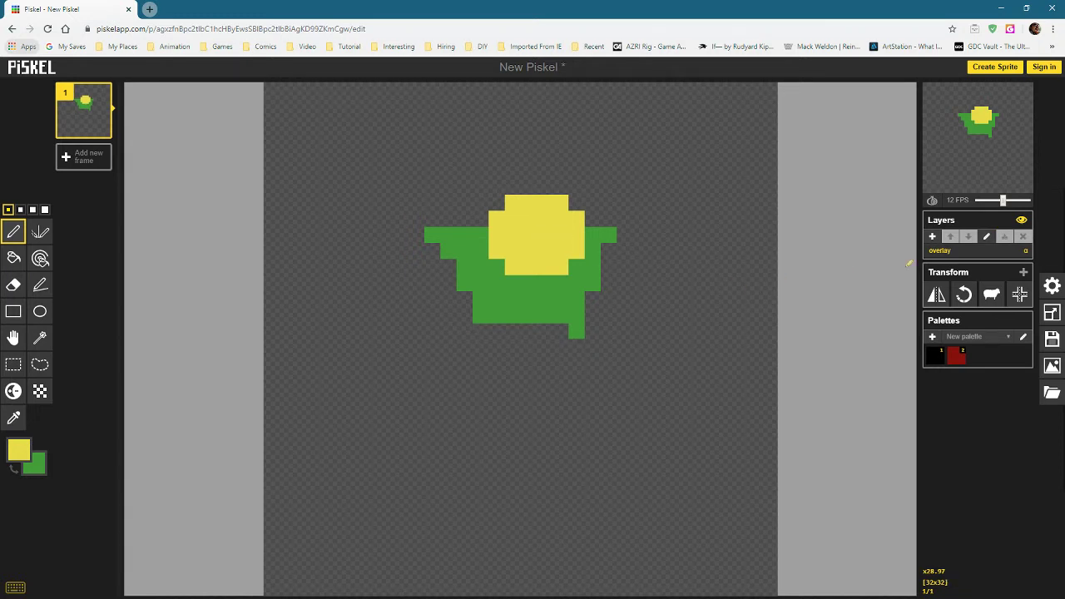
Add a new layer above overlay and paint three roughly vertical red streaks across the left half of the artwork.
left_click(933, 236)
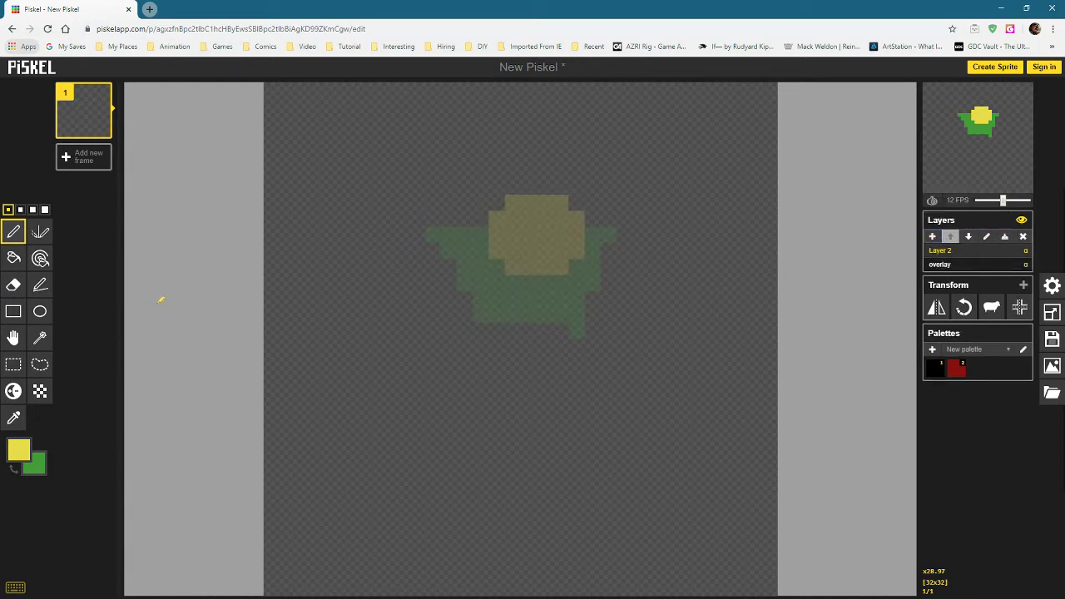
left_click(21, 449)
left_click(21, 512)
left_click_drag(529, 169, 513, 363)
left_click_drag(481, 180, 464, 351)
left_click_drag(450, 170, 416, 336)
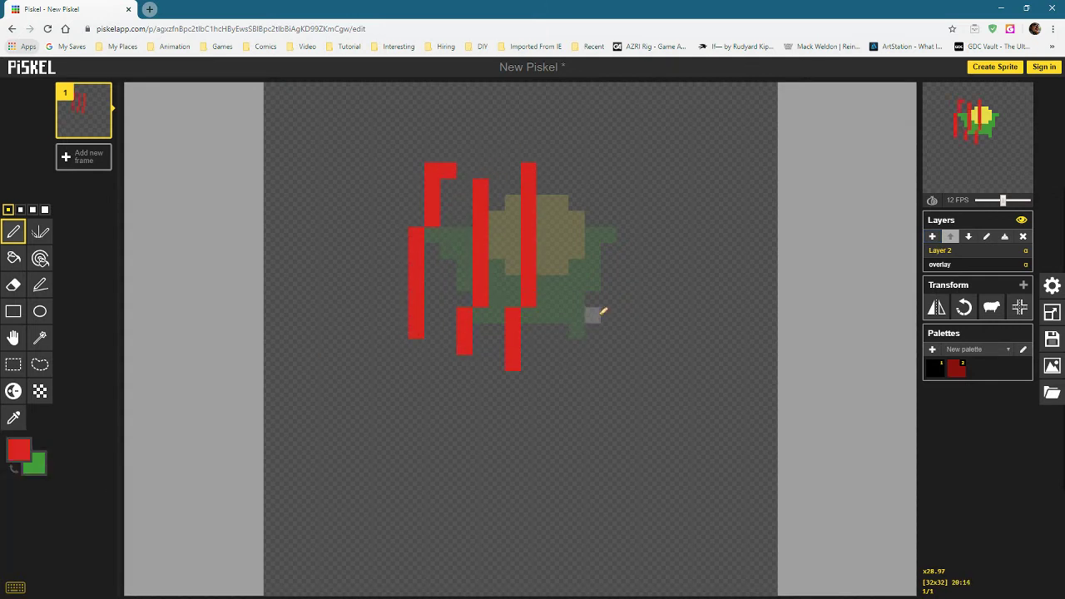
Set the opacity of Layer 2 with the red streaks to 0.5.
left_click(1026, 253)
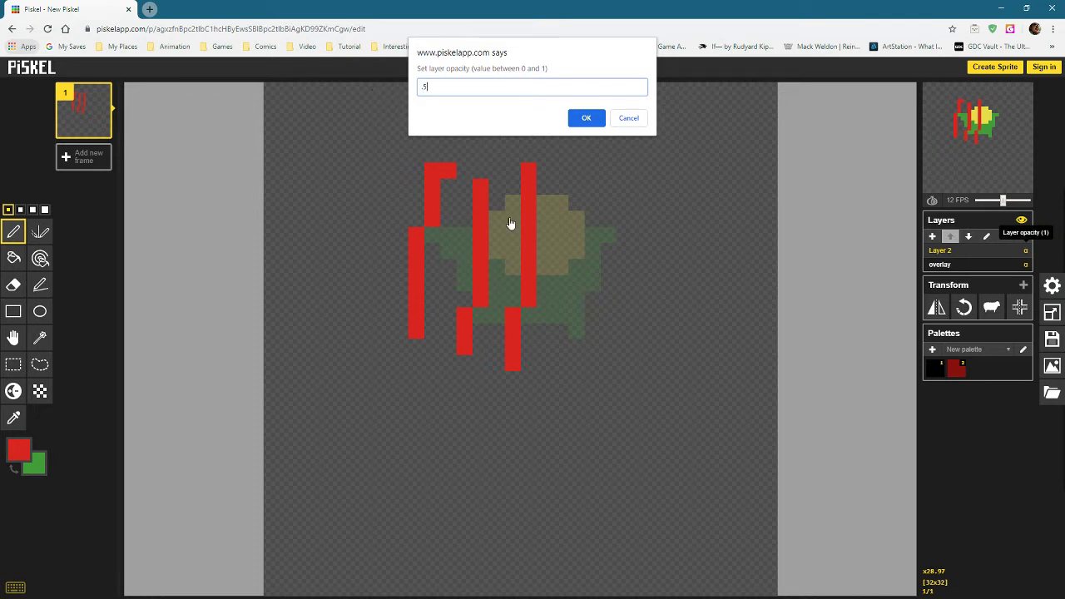
key("Return")
mouse_move(996, 104)
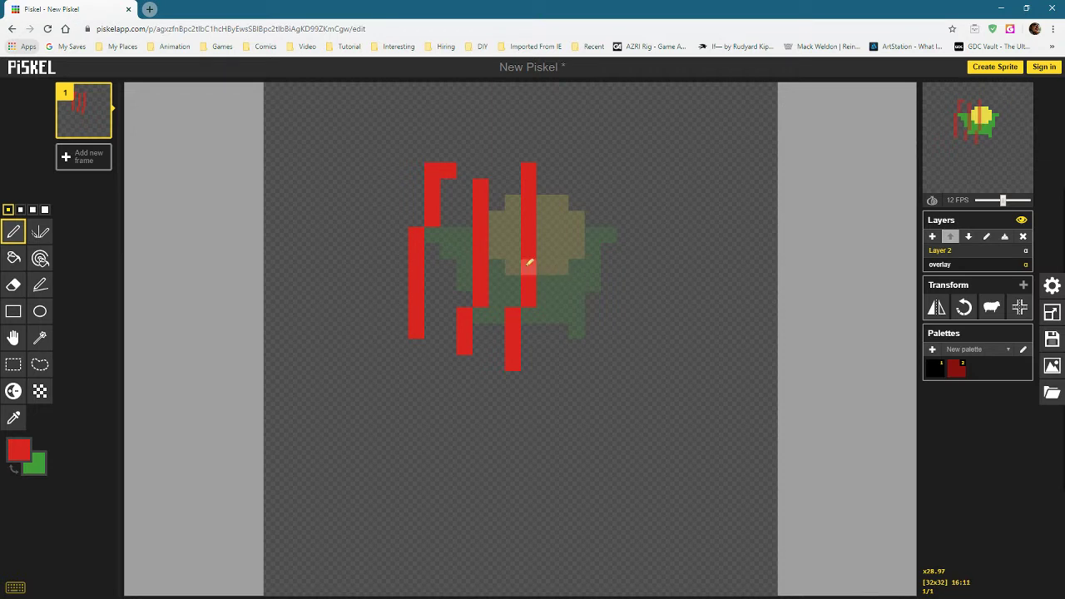
Compare Layer 2 and overlay on the canvas with the display of the inactive layers turned on and off.
left_click(951, 264)
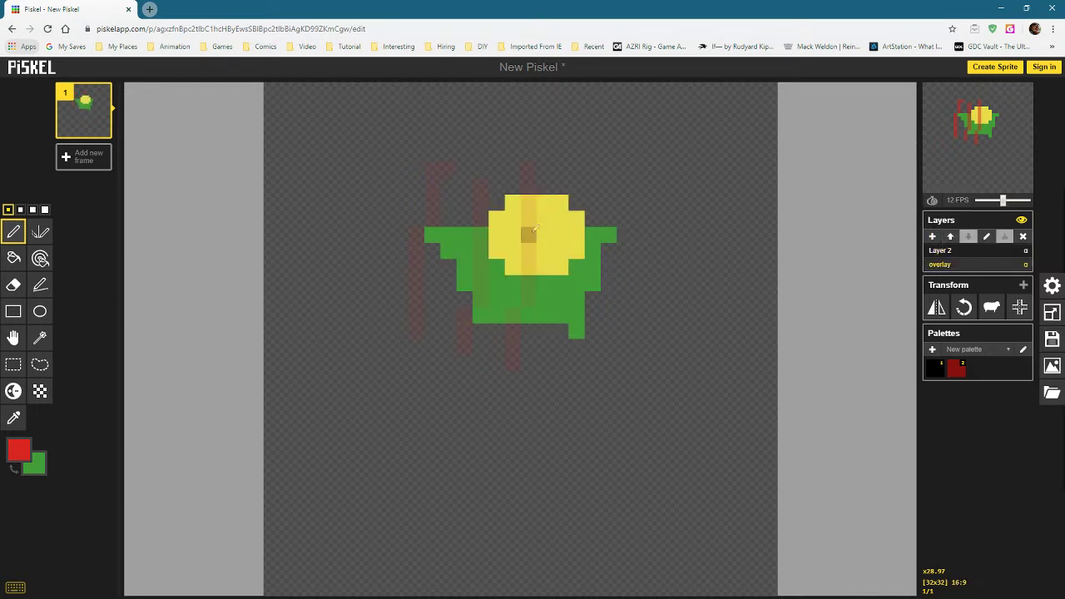
left_click(989, 251)
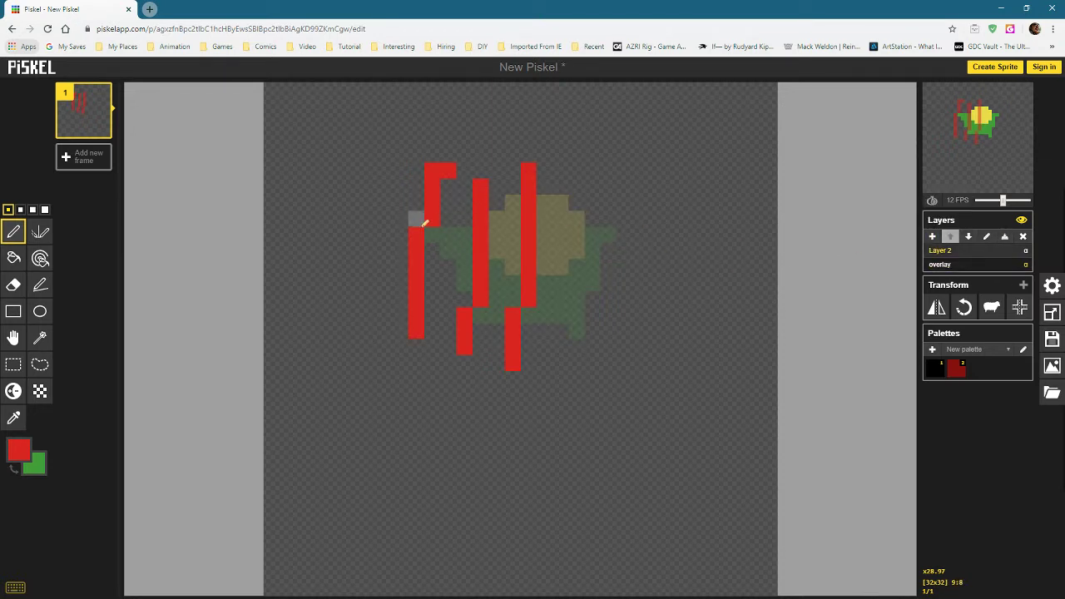
left_click(1022, 221)
left_click(984, 263)
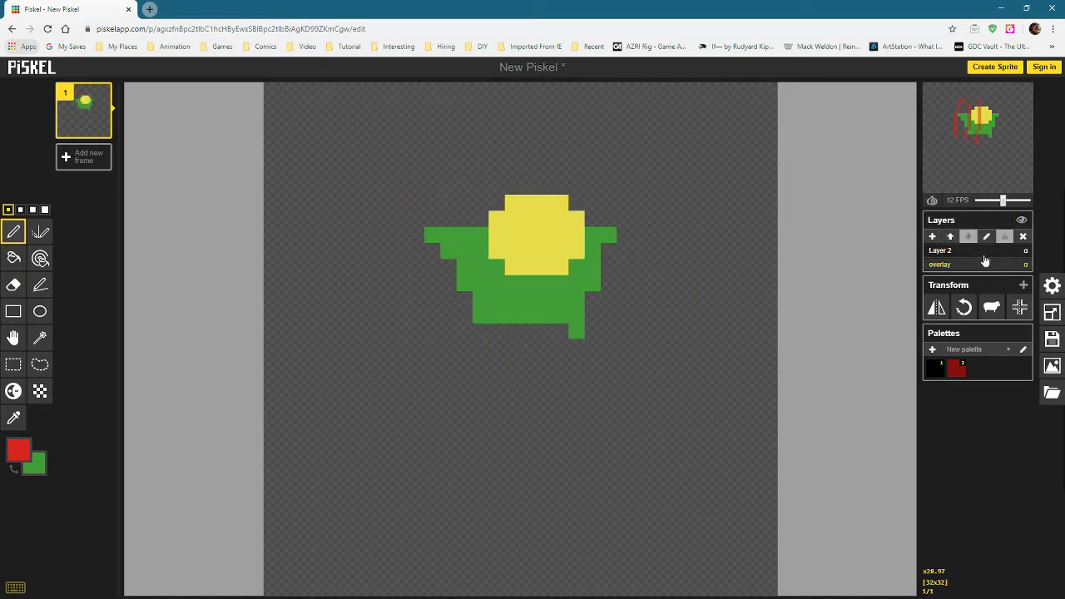
left_click(984, 253)
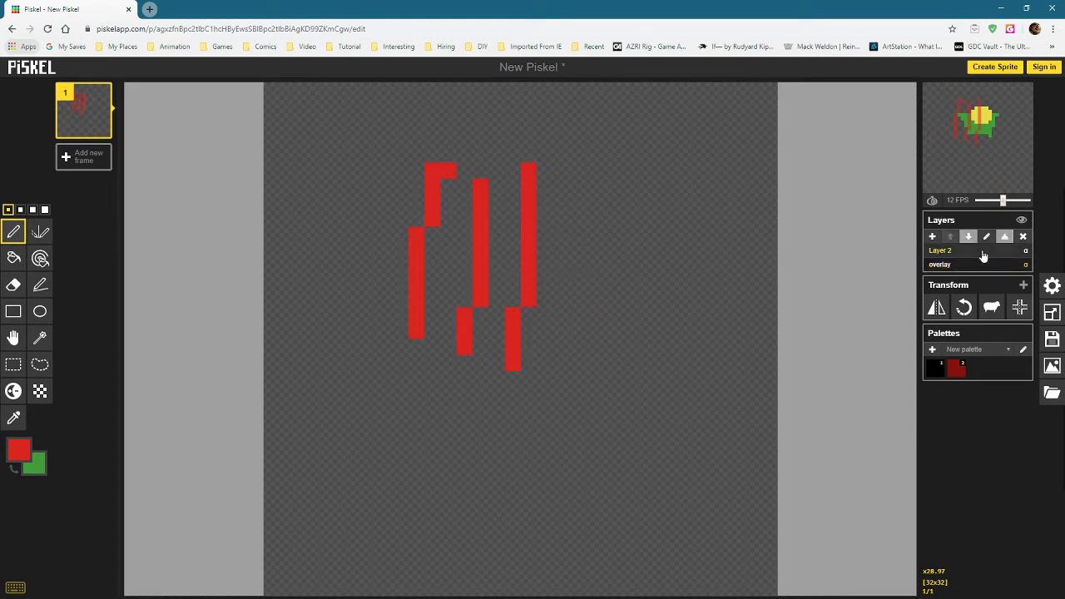
left_click(1021, 221)
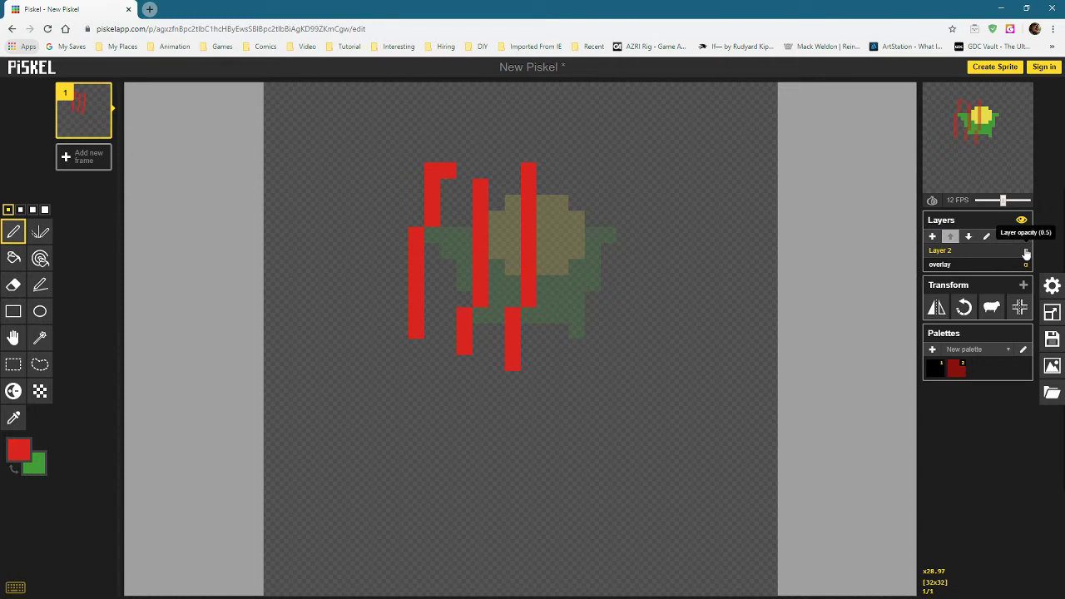
Set the opacity of Layer 2 with the red streaks to .05.
left_click(1025, 250)
left_click_drag(482, 87, 412, 88)
key("BackSpace")
type("0.")
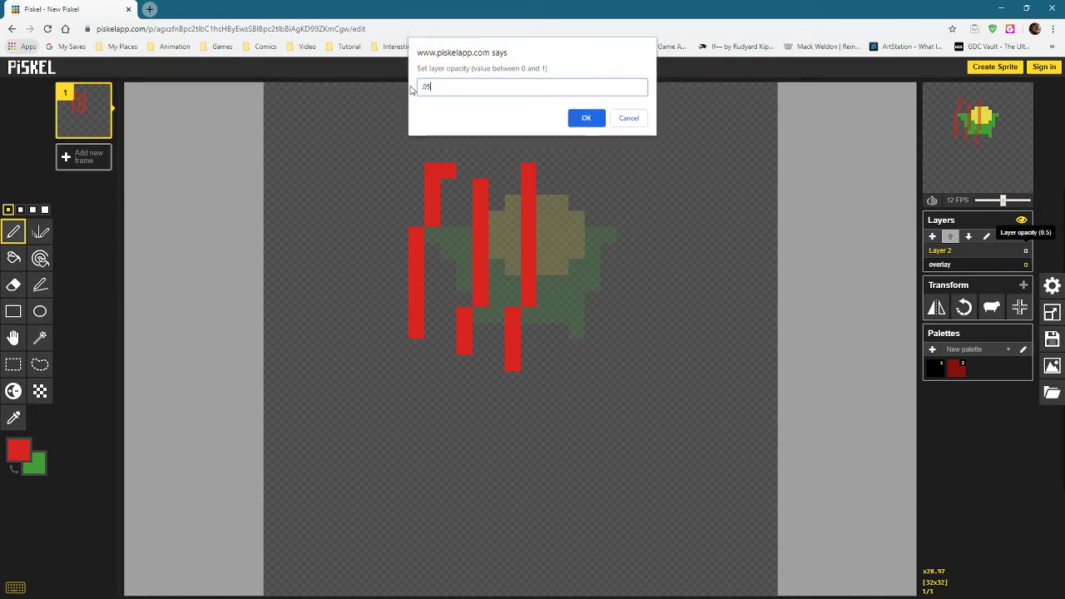
key("Return")
mouse_move(982, 116)
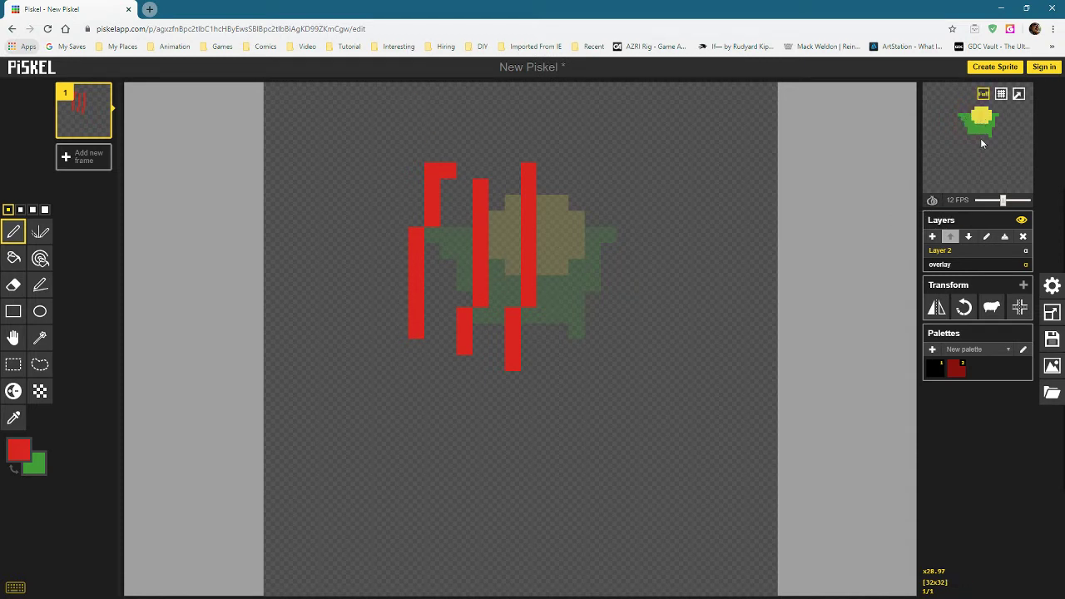
Set the opacity of Layer 2 with the red streaks to 1.
left_click(1025, 250)
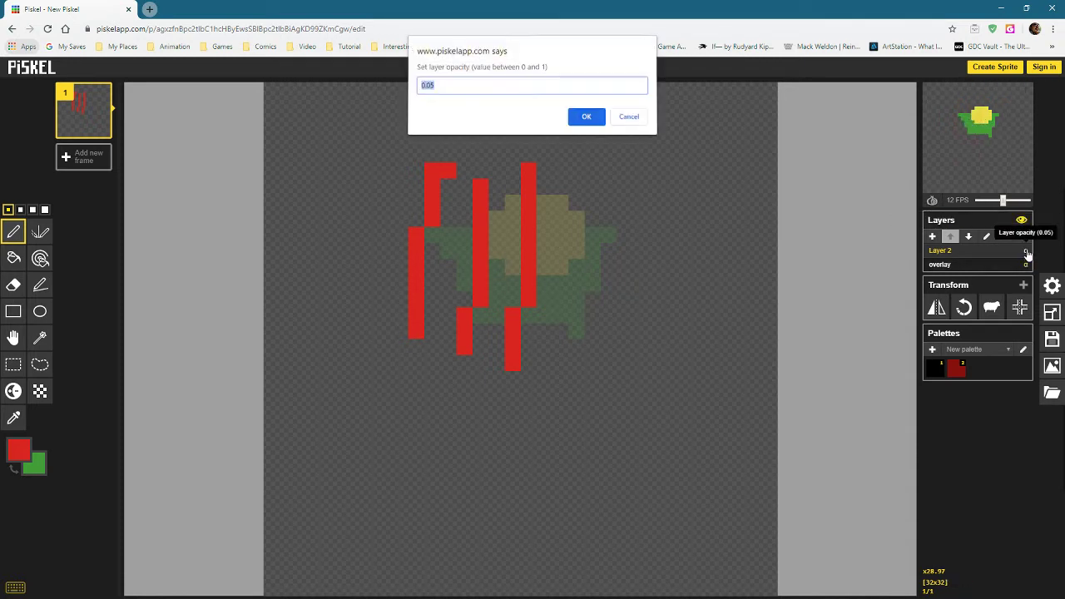
left_click(528, 86)
key("ctrl+a")
type("1")
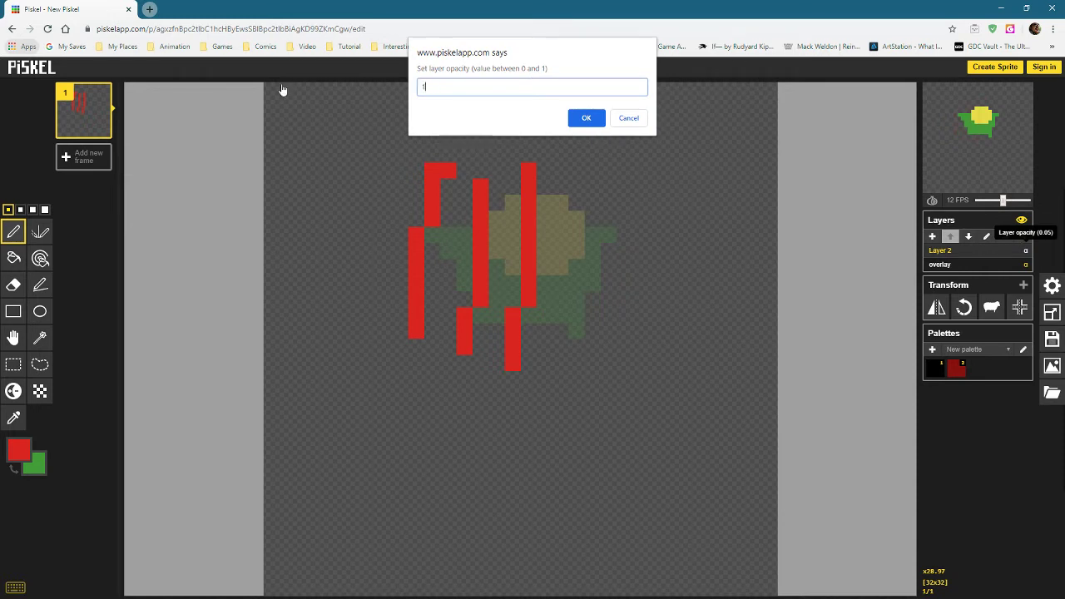
key("Return")
mouse_move(1028, 124)
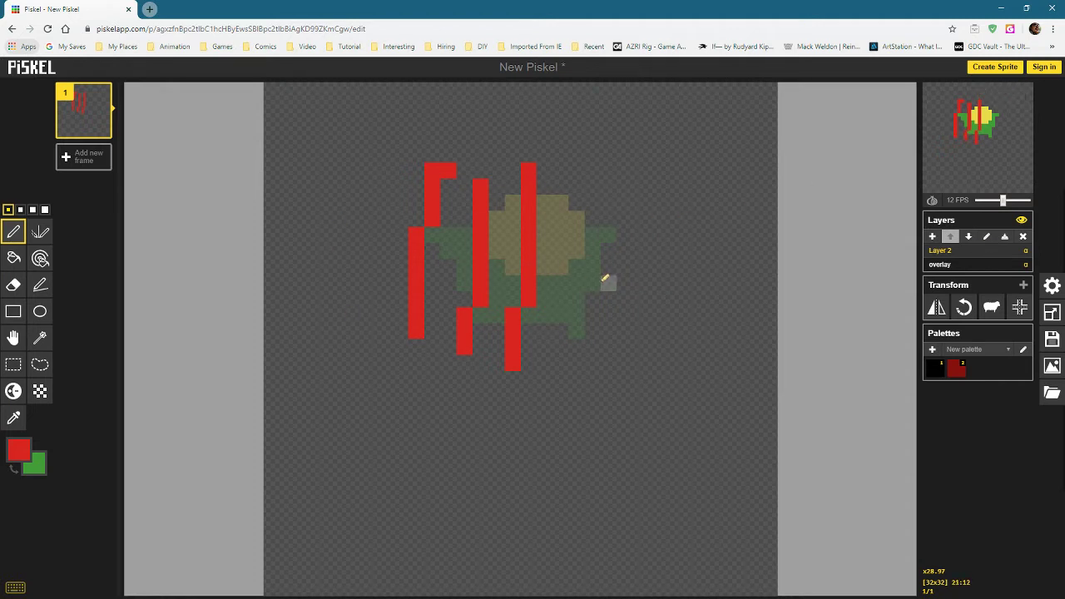
Compare the overlay layer with Layer 2 by switching between them, and examine the additional Crop the sprite transform.
left_click(996, 266)
left_click(981, 251)
left_click(980, 264)
left_click(973, 252)
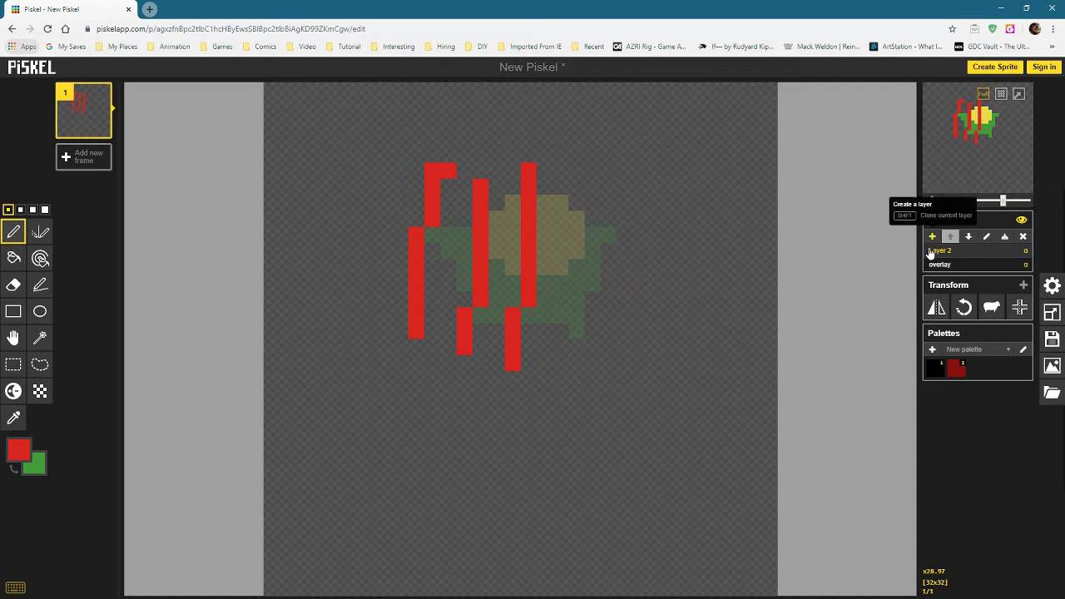
left_click(1024, 286)
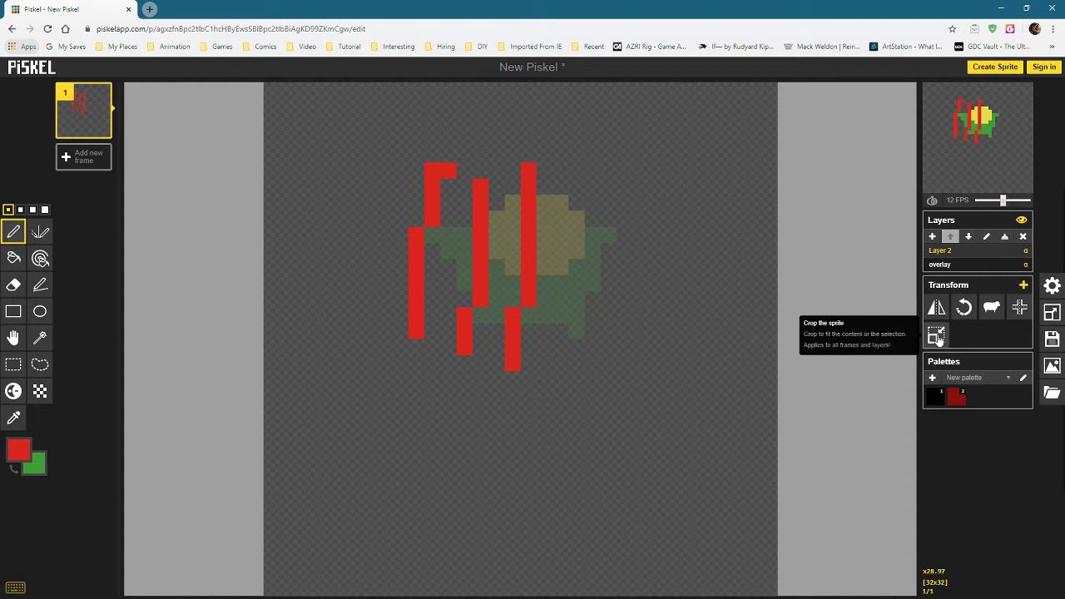
left_click(1024, 285)
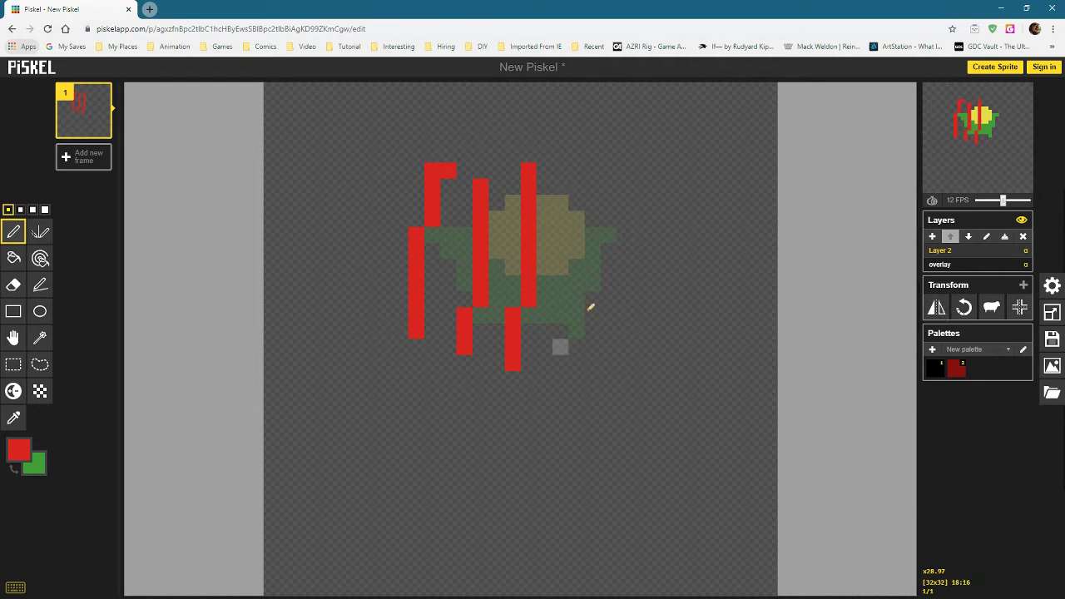
Mirror the red streaks on Layer 2 left to right repeatedly, ending in their original orientation.
left_click(936, 310)
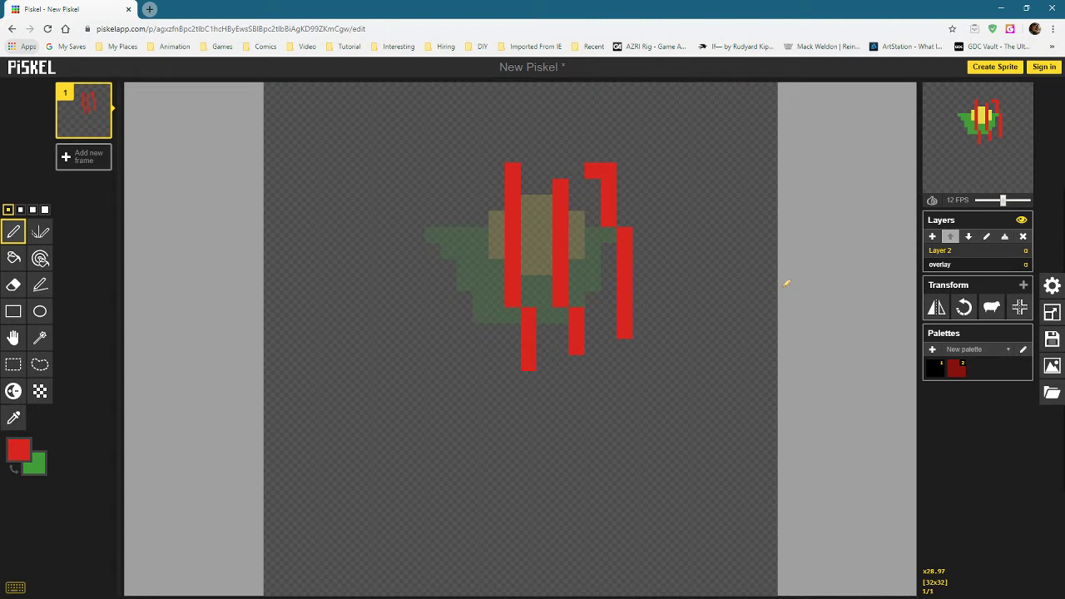
left_click(936, 309)
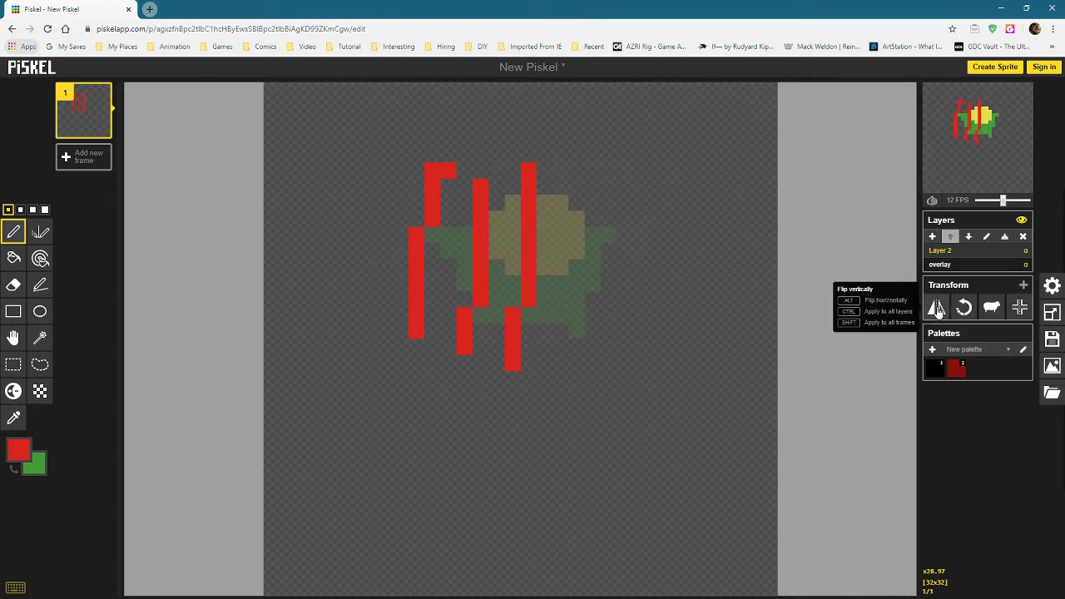
left_click(936, 309)
left_click(936, 309)
left_click(936, 309)
left_click(936, 309)
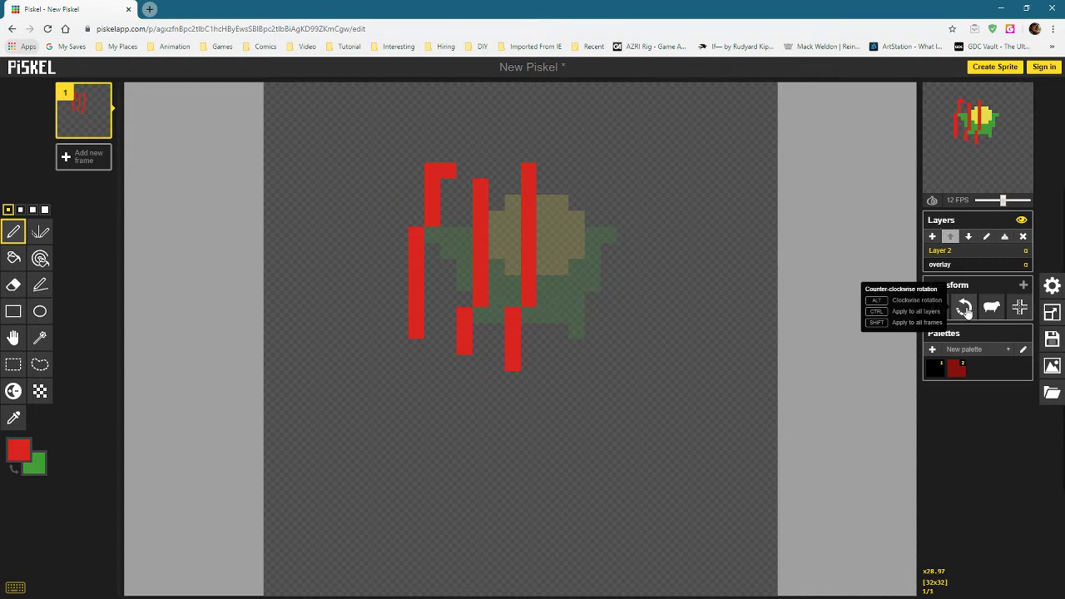
Rotate the red streaks on Layer 2 a full turn counter-clockwise and a full turn clockwise in 90-degree increments.
left_click(965, 310)
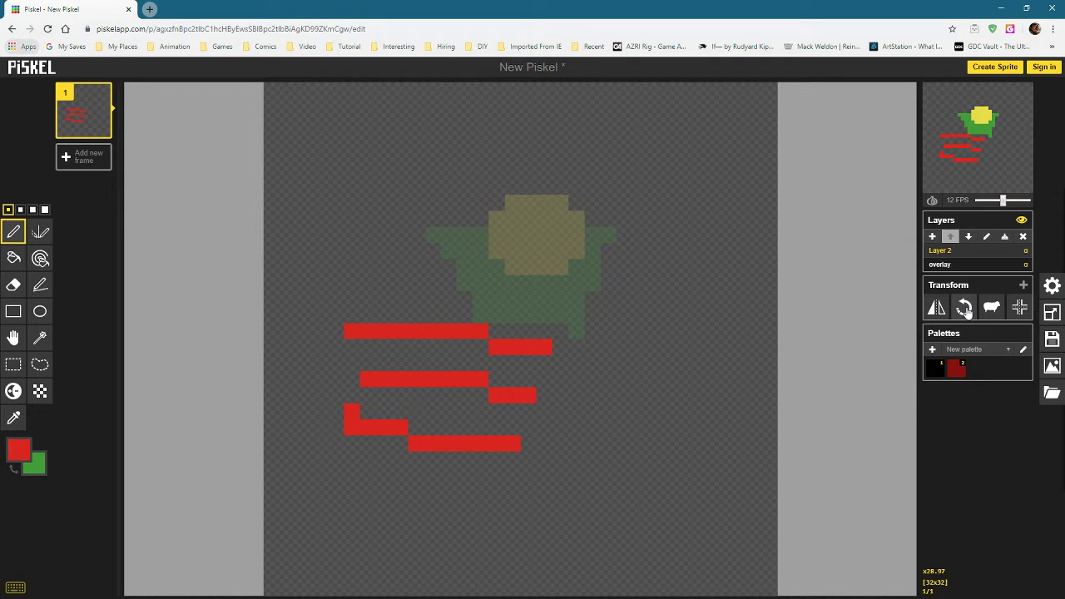
left_click(966, 309)
left_click(965, 309)
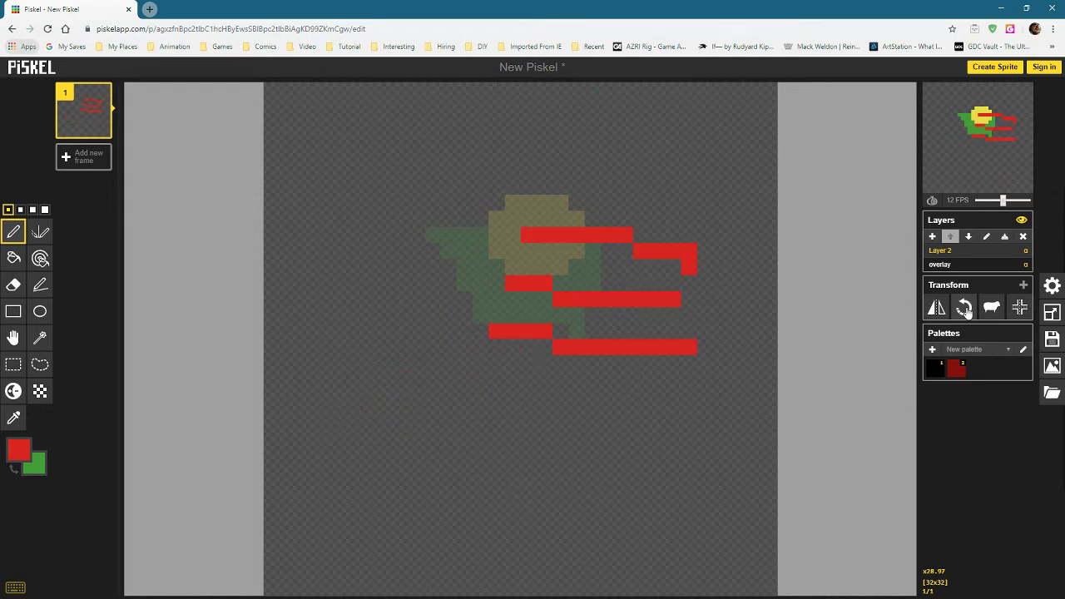
left_click(965, 309)
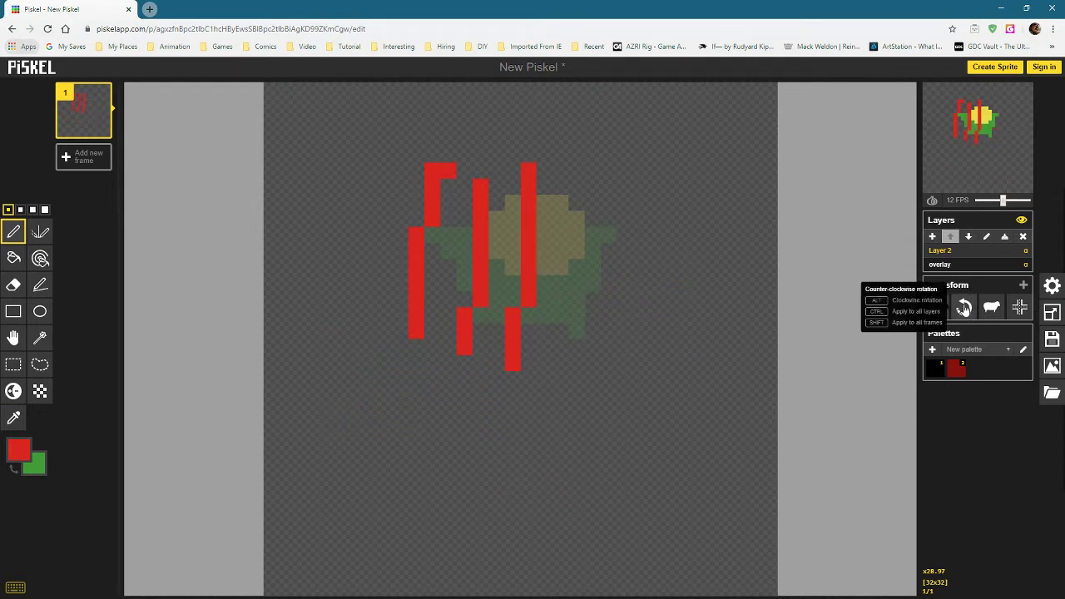
left_click(965, 309)
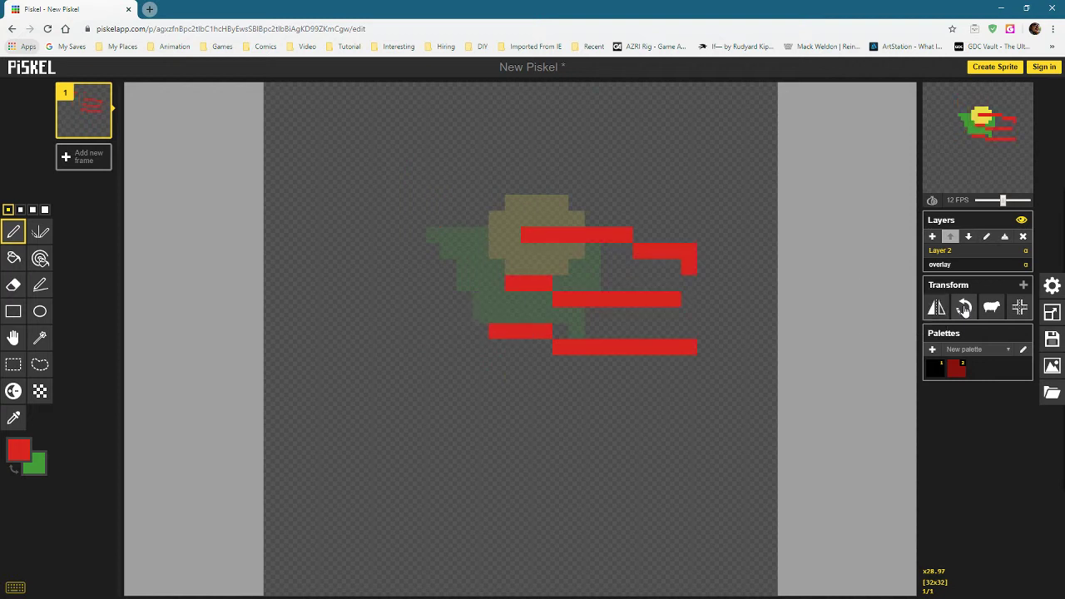
left_click(964, 308)
left_click(963, 308)
left_click(964, 307)
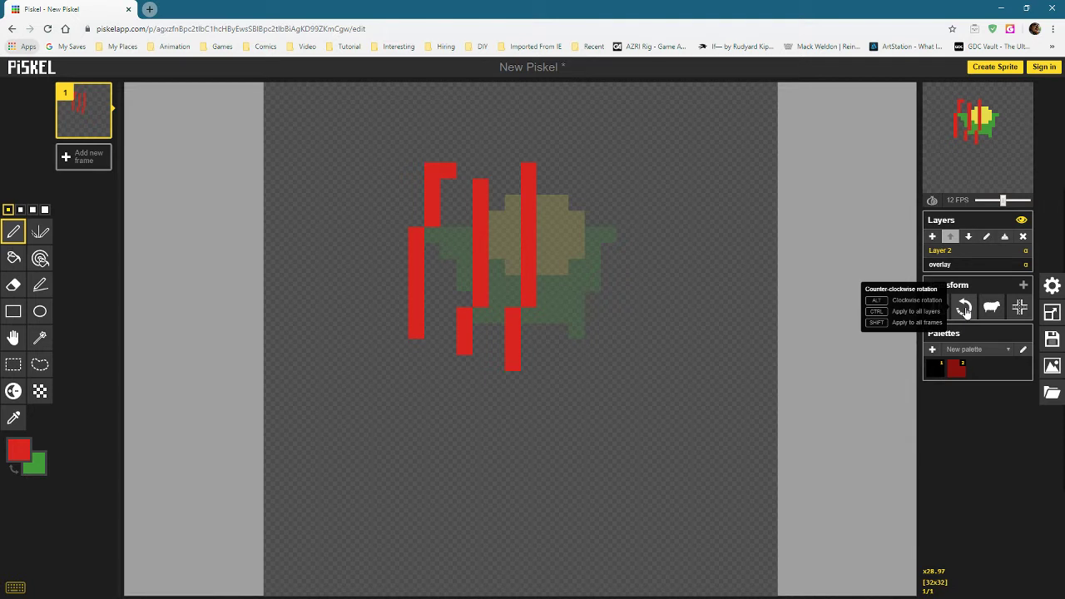
Rotate all layers together through a full turn in four 90-degree increments.
left_click(964, 308, "ctrl")
left_click(964, 309, "ctrl")
left_click(964, 309, "ctrl")
left_click(964, 309, "ctrl")
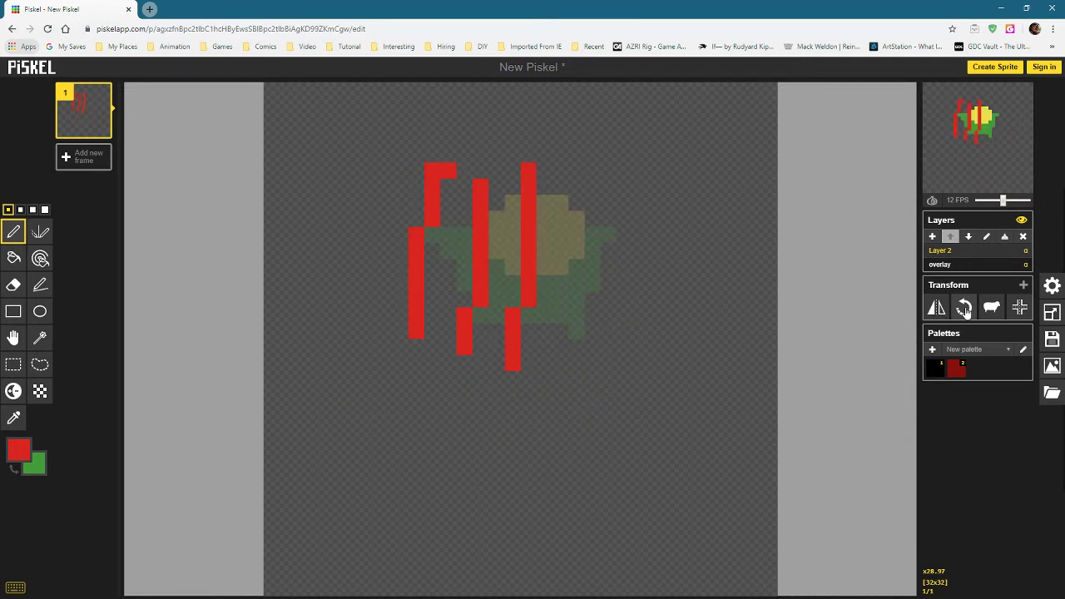
Align the red streaks on Layer 2 to the canvas center and move them up over the yellow and green artwork.
left_click(1021, 310)
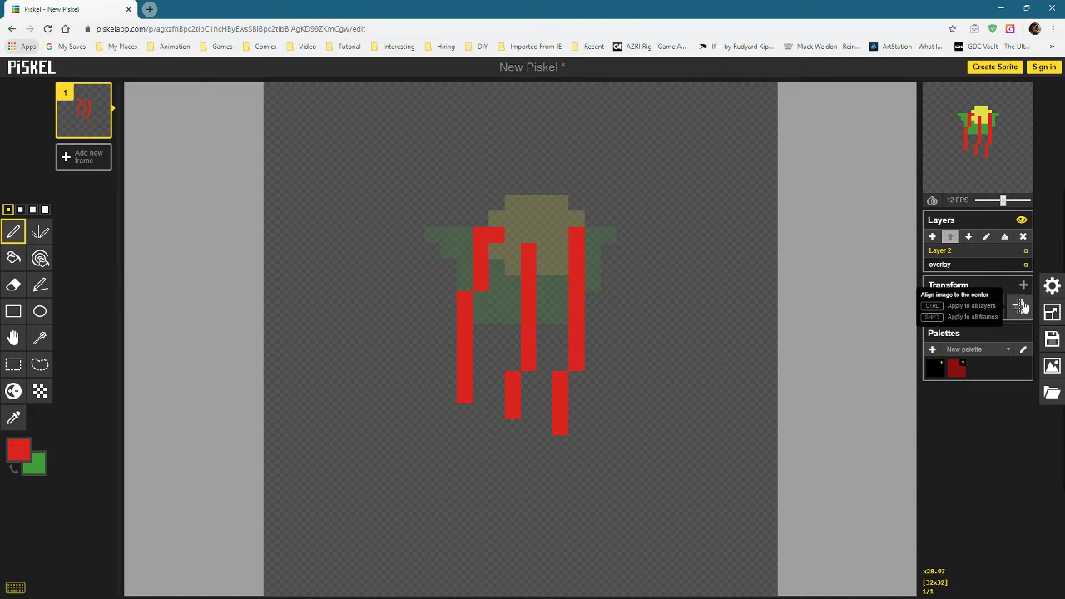
left_click(14, 338)
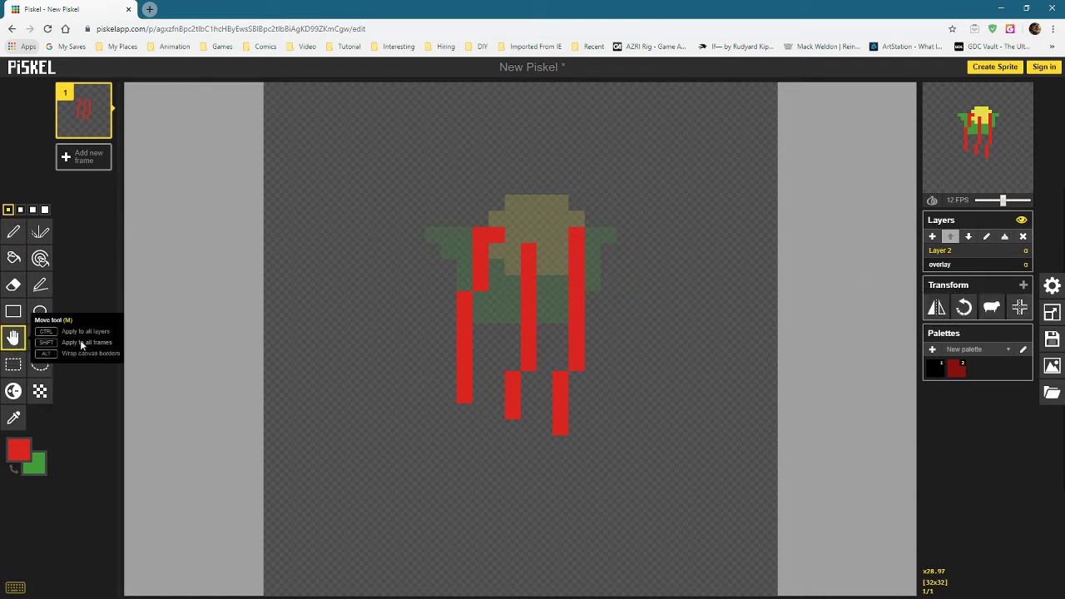
mouse_move(520, 353)
left_mouse_down()
mouse_move(427, 291)
mouse_move(680, 357)
mouse_move(459, 314)
mouse_move(487, 297)
mouse_move(494, 273)
mouse_move(498, 285)
left_mouse_up()
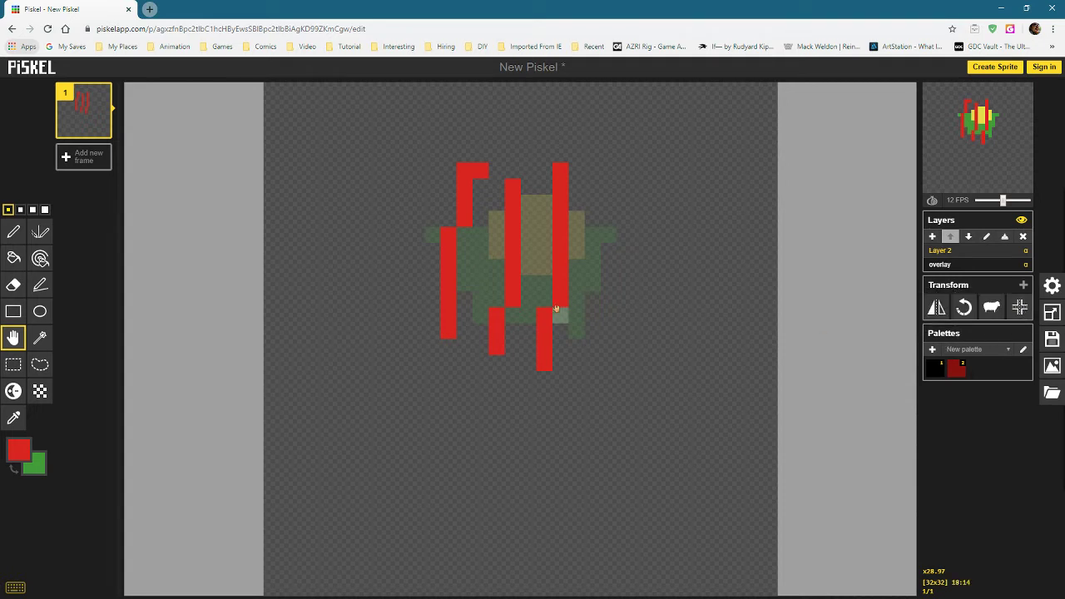
Paint a horizontal green line about 8 pixels long below the red streaks with the Pen tool.
left_click(18, 450)
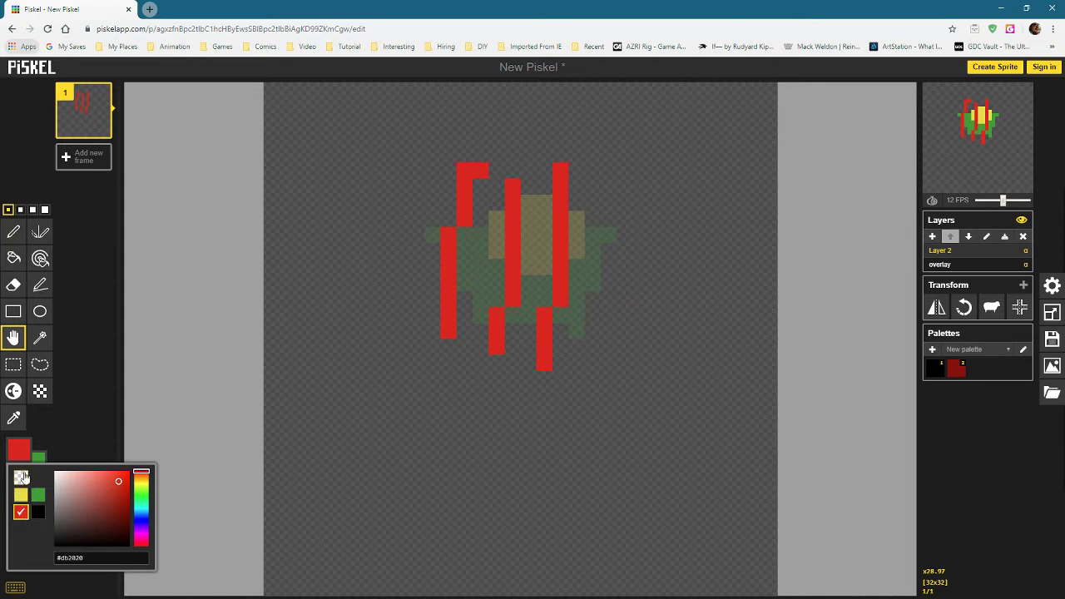
left_click(38, 496)
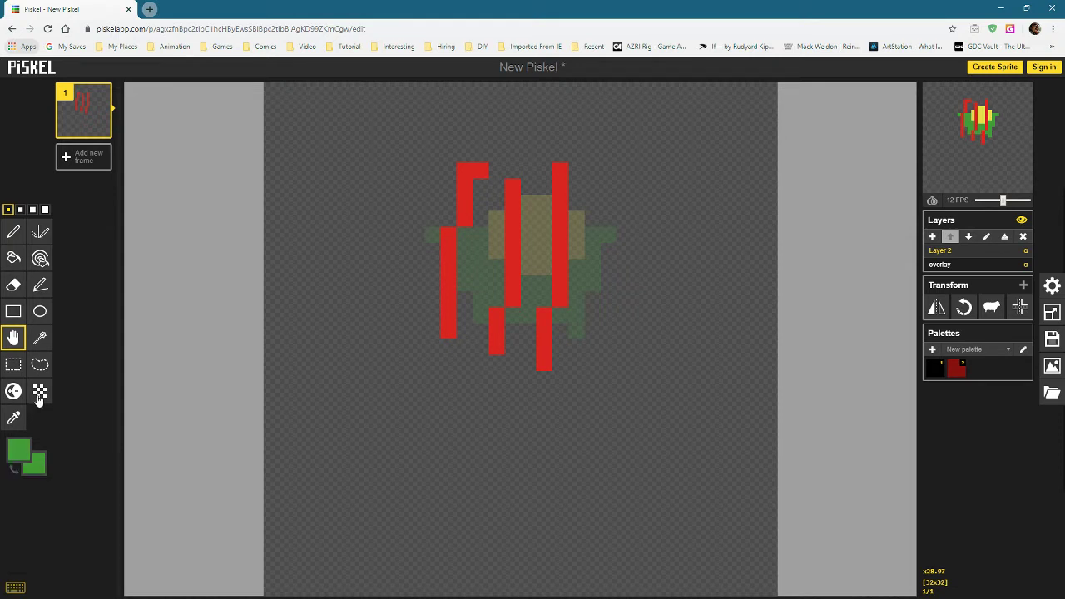
left_click(13, 232)
left_click_drag(426, 412, 551, 410)
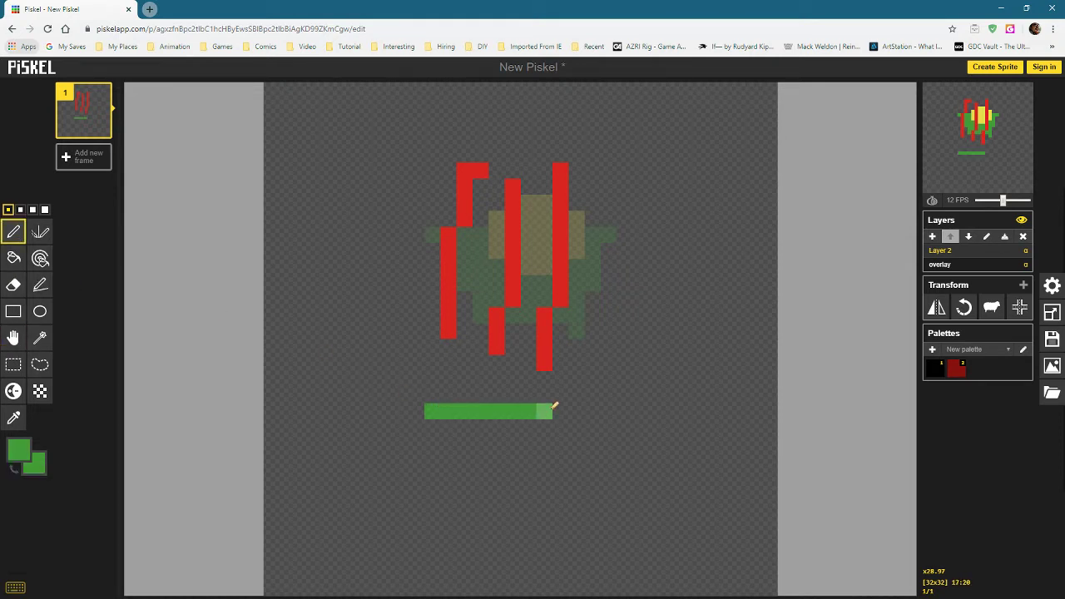
Paint two horizontal yellow (#e7da3d) lines, about 10 pixels long above the green line and about 9 pixels long below it.
left_click(18, 450)
left_click(19, 494)
mouse_move(481, 379)
left_mouse_down()
mouse_move(463, 379)
mouse_move(609, 379)
left_mouse_up()
left_click_drag(481, 443, 609, 444)
Paint a small solid blob to the right of the artwork using black from New palette.
left_click(18, 450)
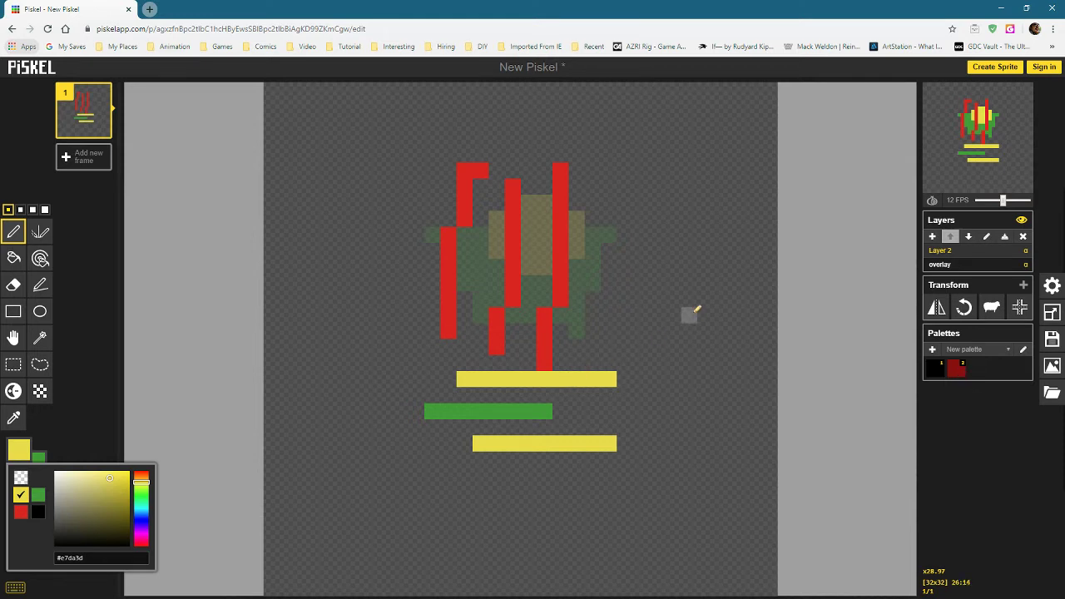
left_click(935, 370)
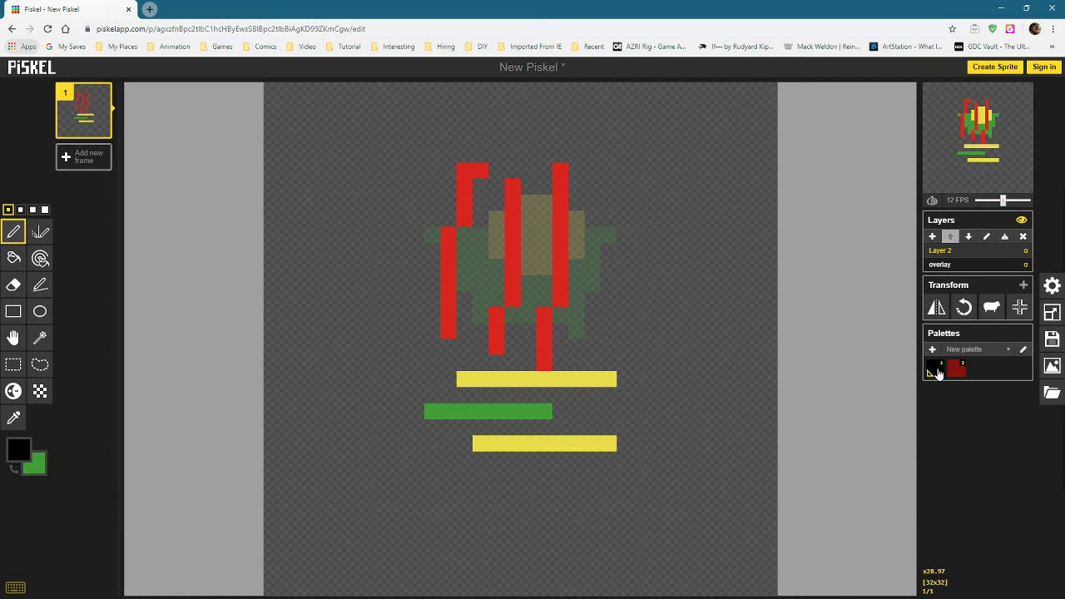
mouse_move(674, 312)
left_mouse_down()
mouse_move(699, 341)
mouse_move(682, 331)
mouse_move(706, 325)
mouse_move(712, 358)
left_mouse_up()
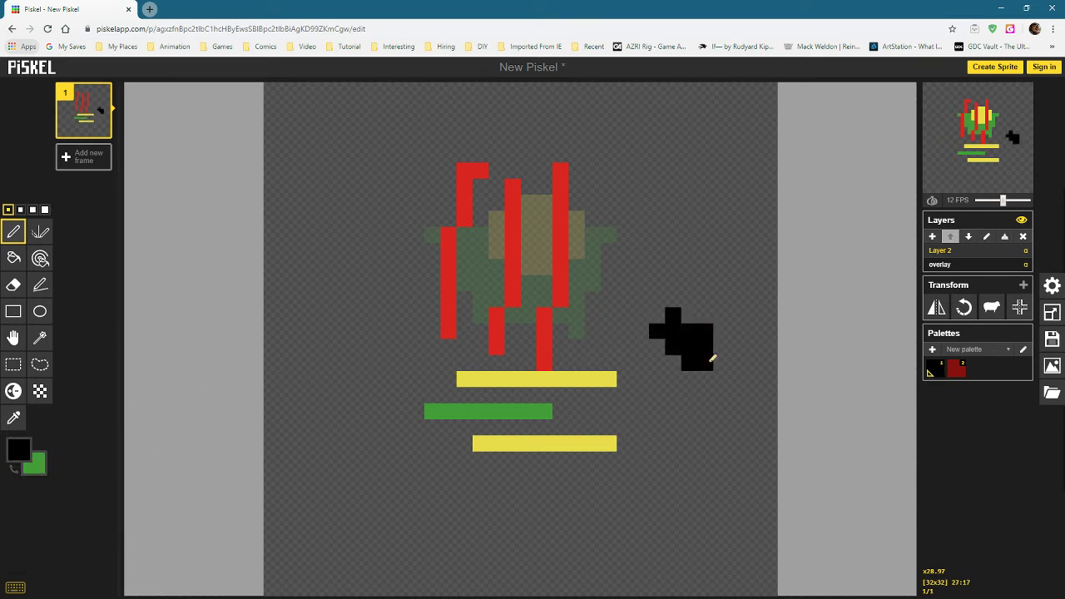
Open New palette for editing and request its deletion.
left_click(1023, 353)
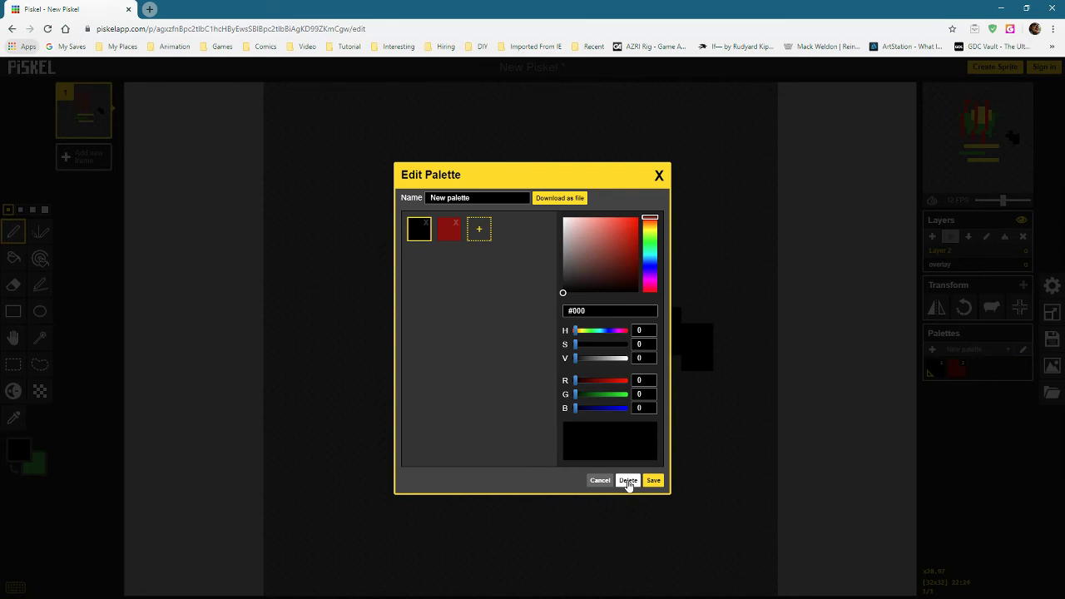
left_click(628, 481)
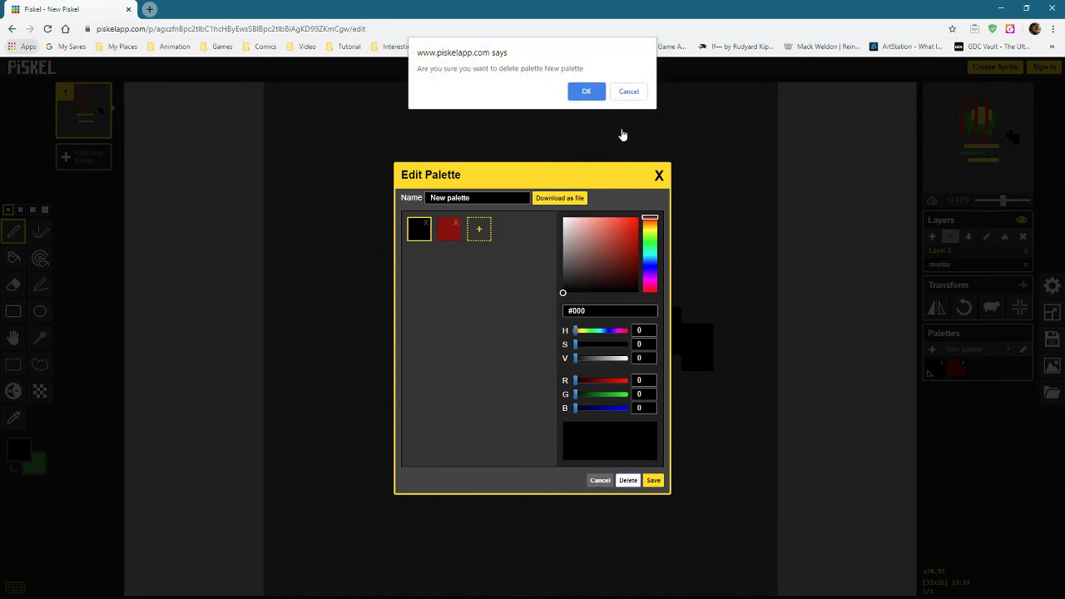
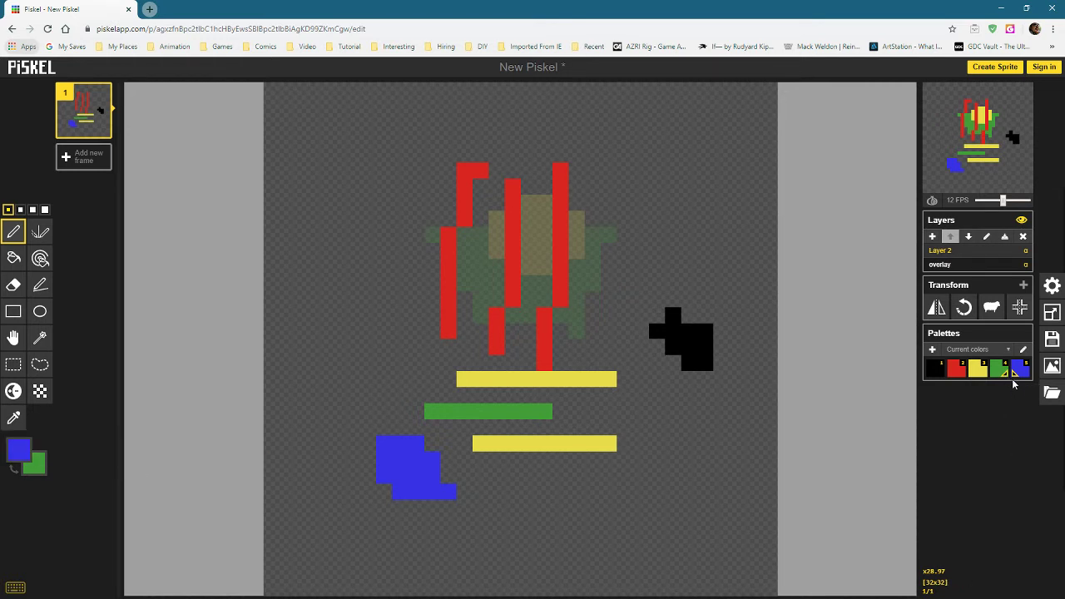
Choose a muted light blue as the primary color and paint a small shape below the lower yellow line.
left_click(17, 450)
left_click(141, 514)
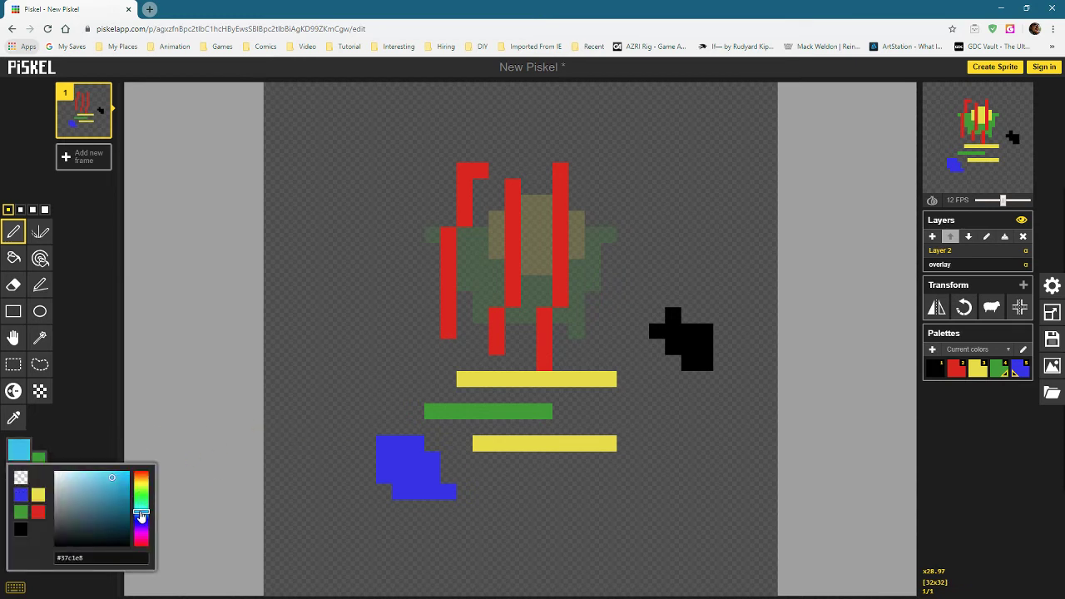
left_click(103, 488)
left_click(497, 492)
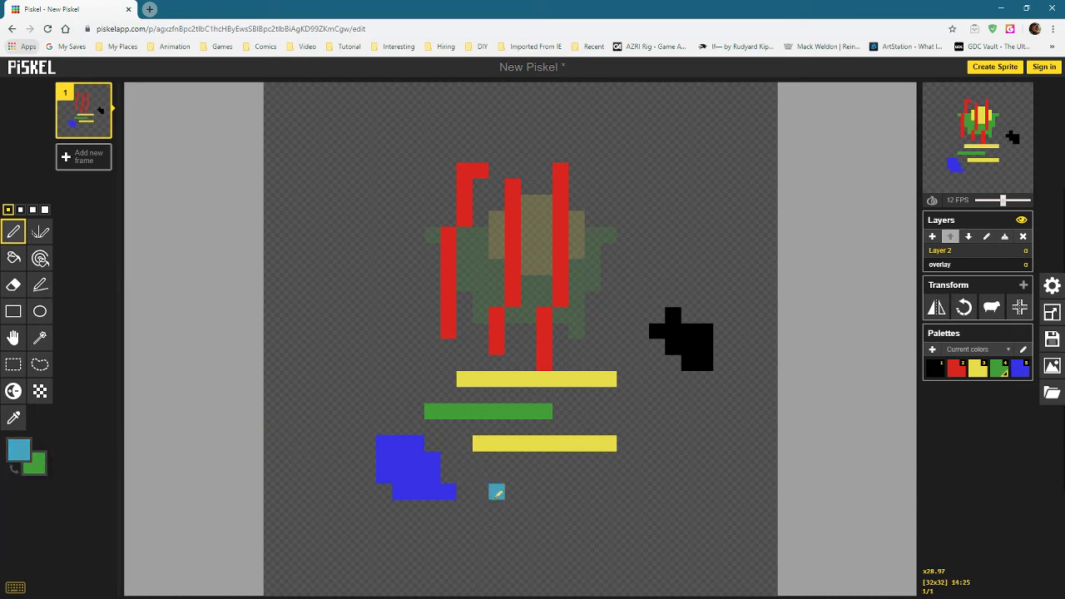
mouse_move(497, 493)
left_mouse_down()
mouse_move(534, 496)
mouse_move(545, 471)
left_mouse_up()
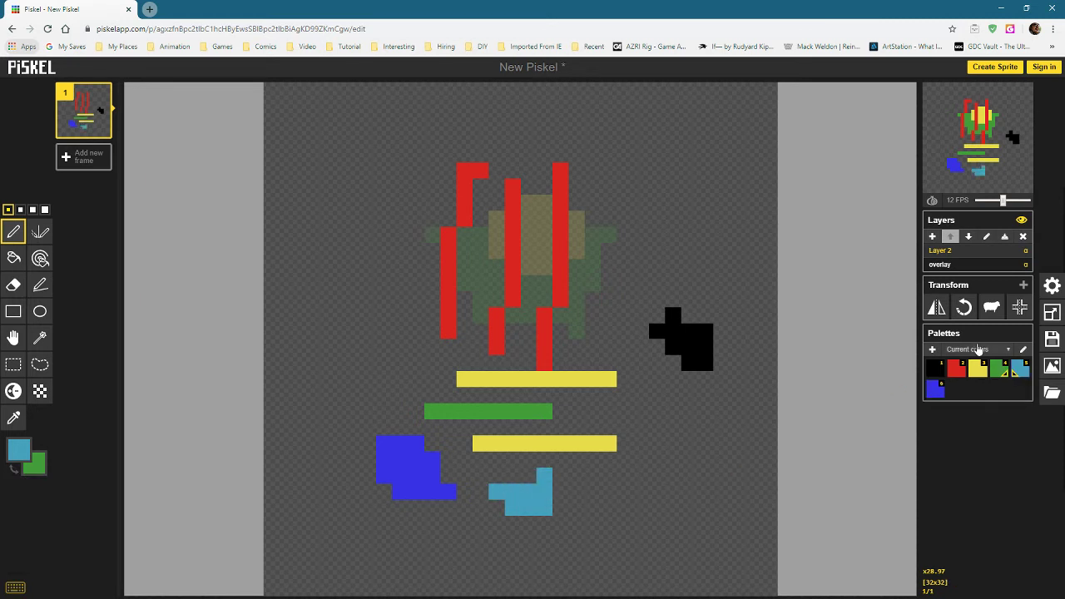
Set both the primary and secondary colors to the dark blue from the Current colors palette.
left_click(935, 390)
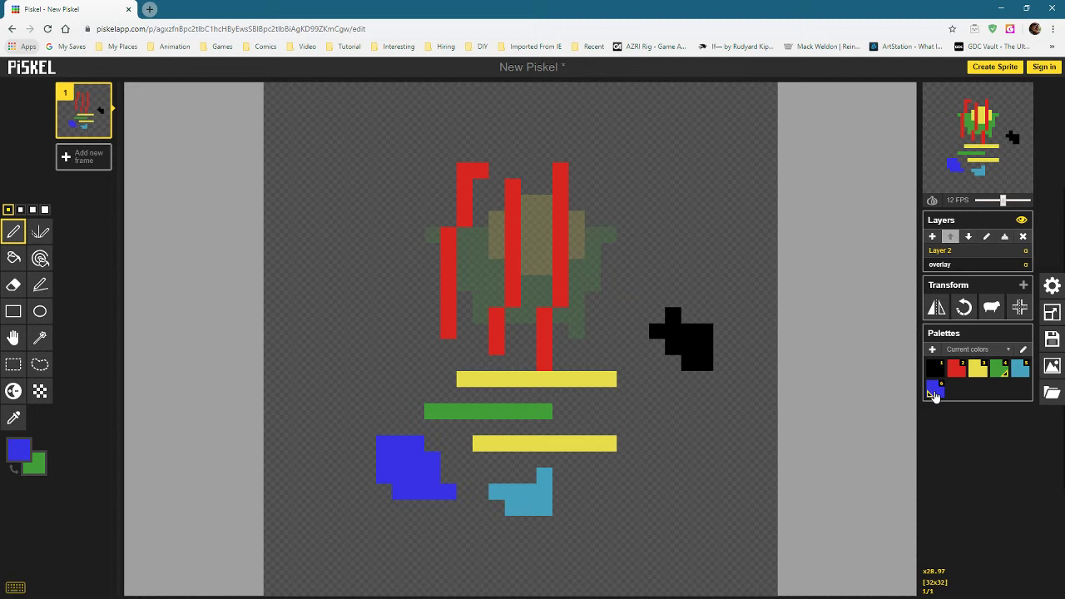
right_click(934, 393)
right_click(1019, 371)
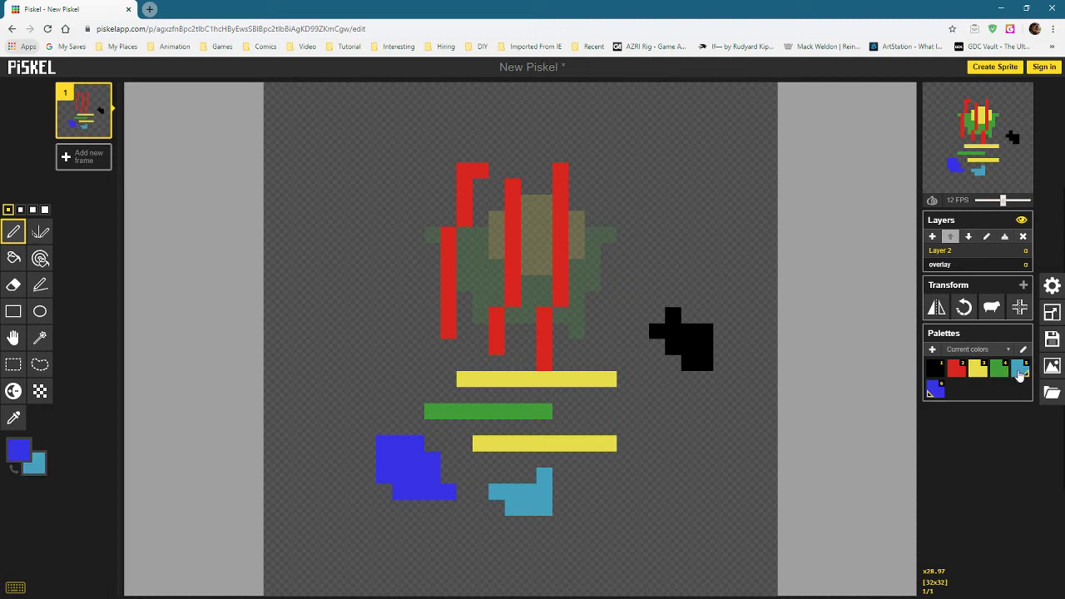
right_click(935, 393)
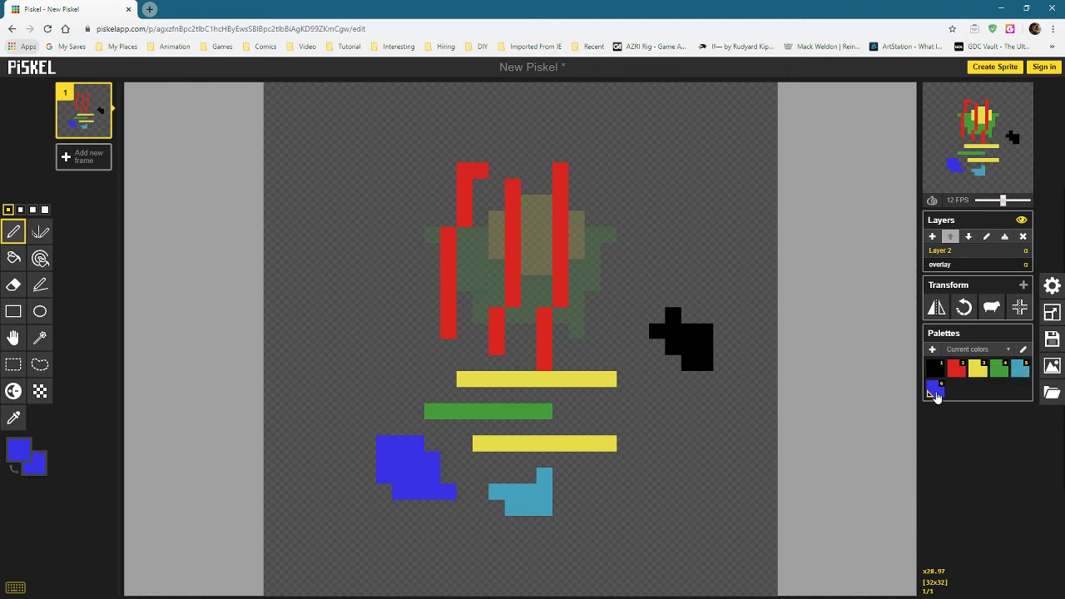
Save a clone of the Current colors palette with the dark blue swatch removed.
left_click(1021, 351)
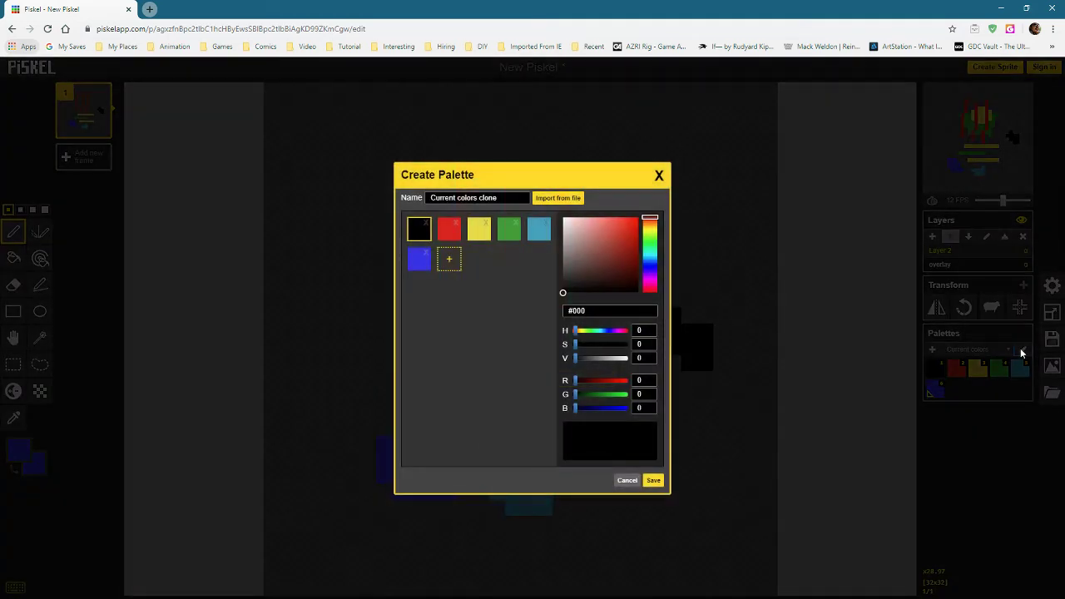
left_click(425, 253)
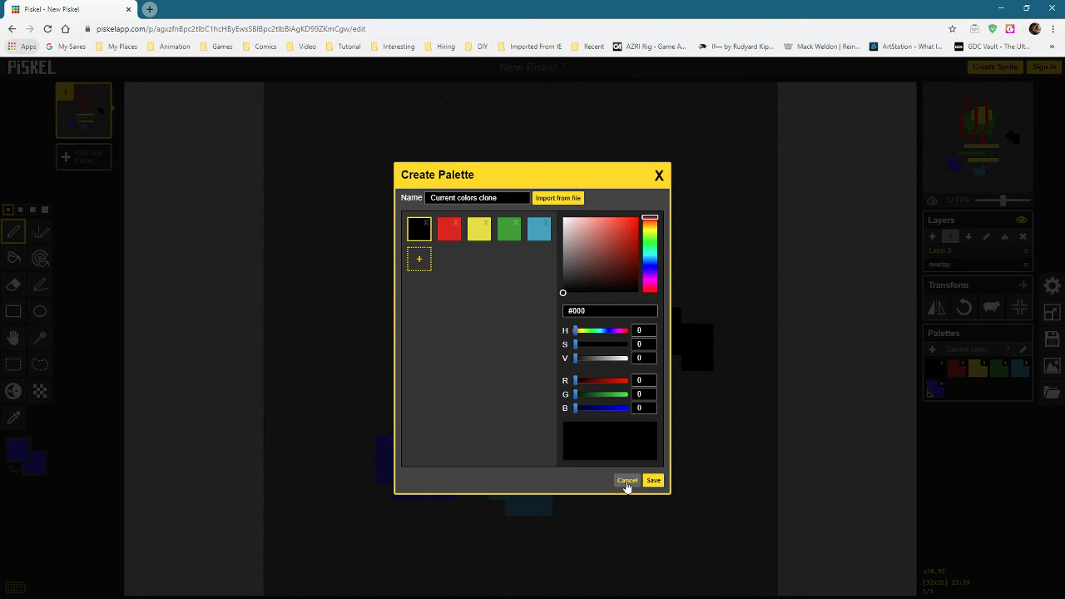
left_click(652, 483)
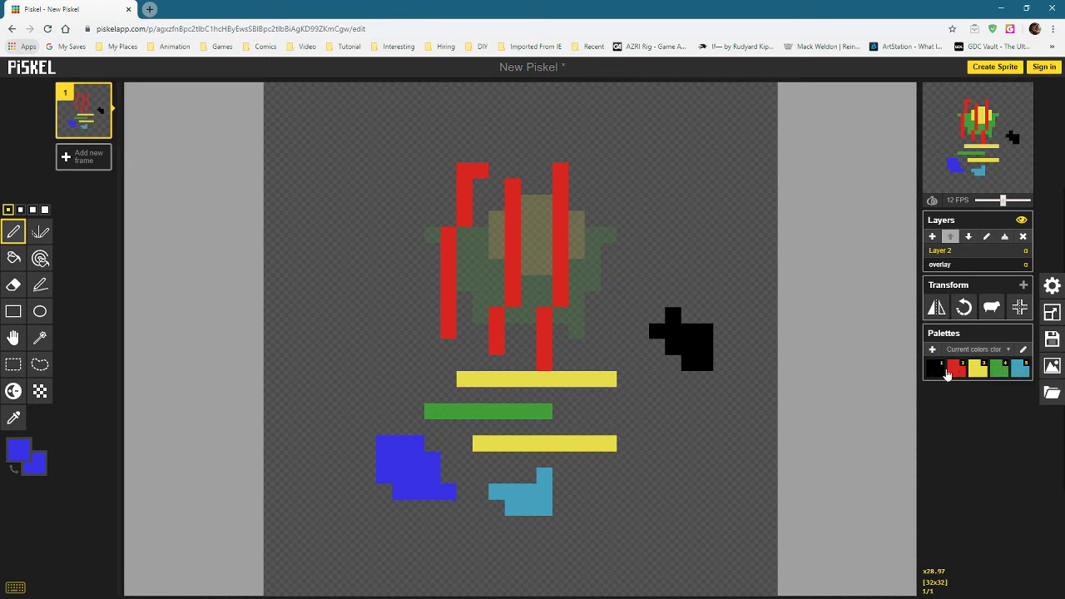
Paint a few green pixels below the black blob and a small yellow block beneath them using the cloned palette's colors.
left_click(977, 370)
left_click(998, 370)
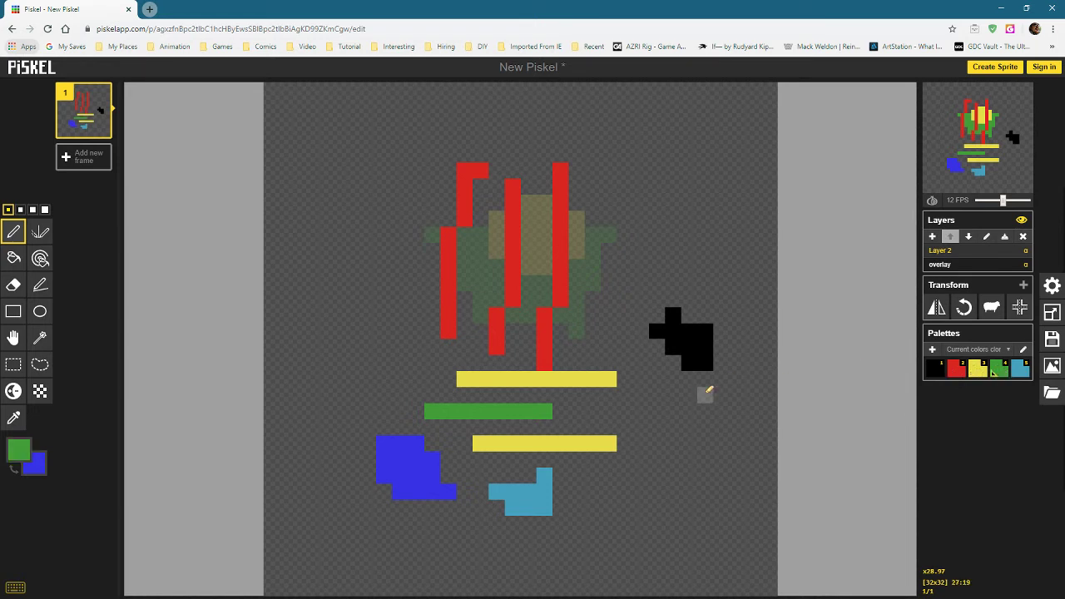
left_click(705, 396)
mouse_move(689, 428)
left_mouse_down()
mouse_move(716, 475)
mouse_move(737, 459)
left_mouse_up()
left_click(977, 369)
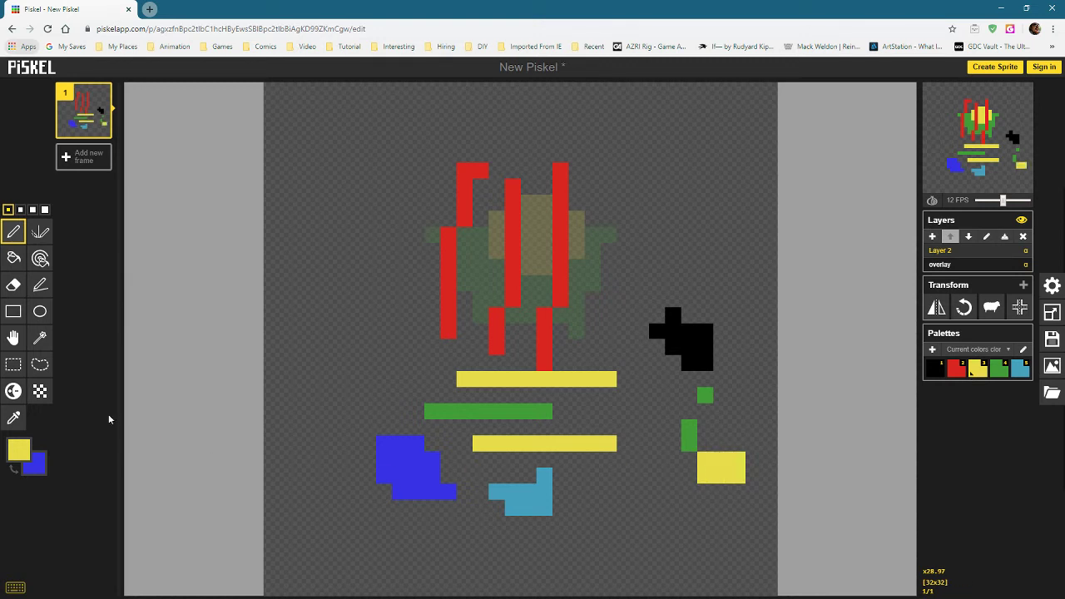
Inspect the primary color picker and the Current colors clone palette's editor, closing the editor without saving.
left_click(18, 449)
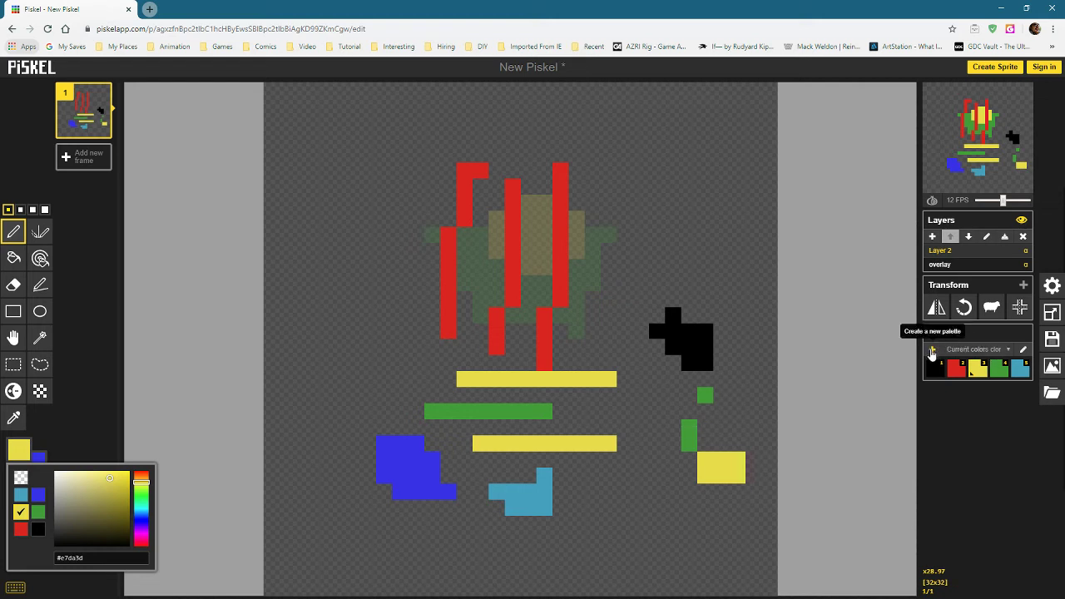
left_click(1023, 349)
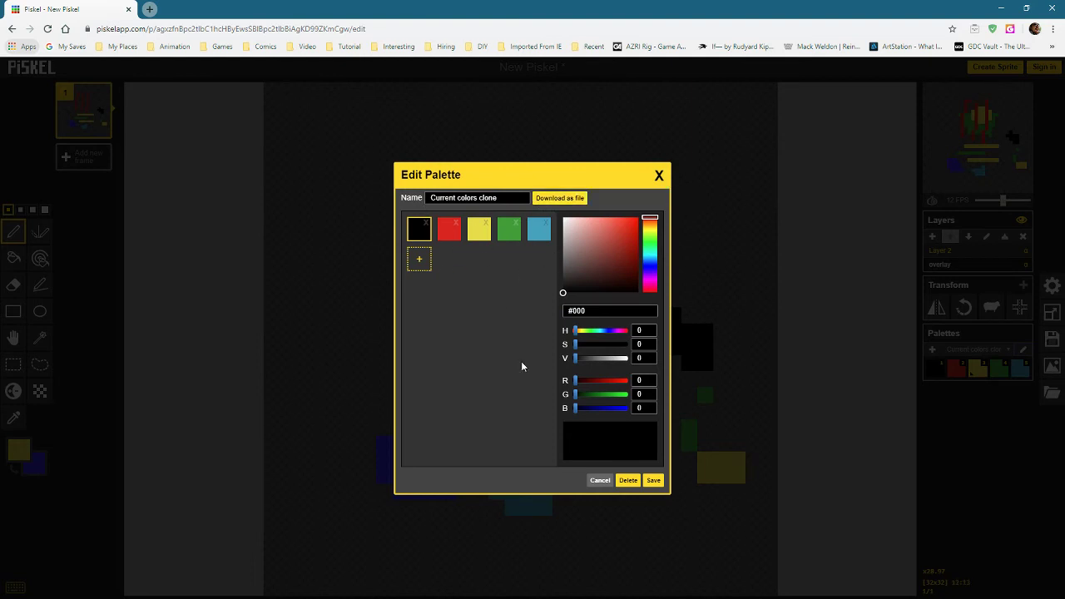
left_click(659, 174)
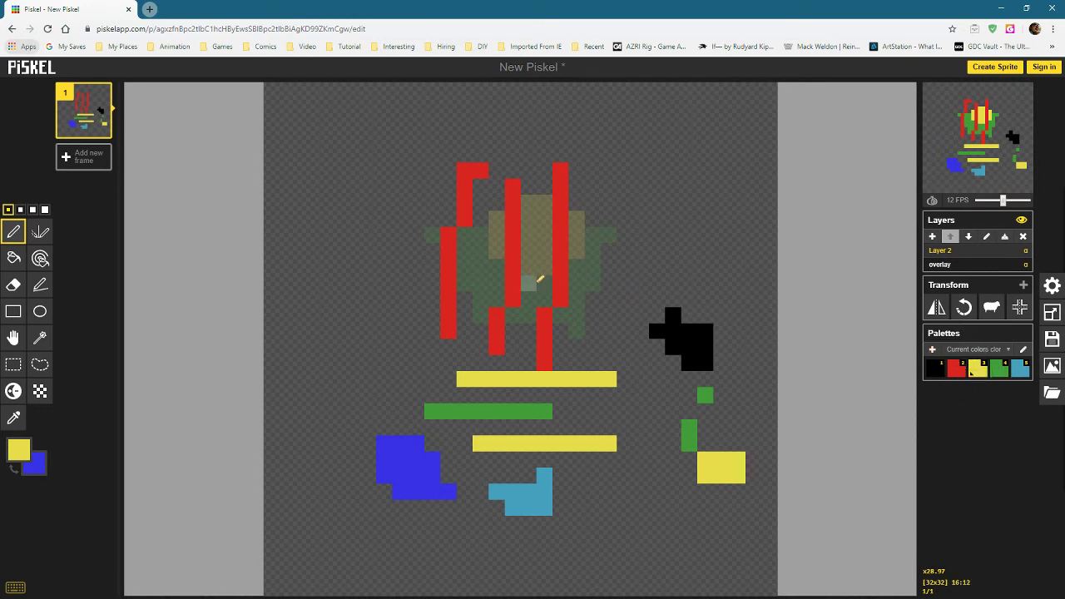
Preview each of the light and medium canvas backgrounds in the settings, finishing on the dark background.
left_click(1053, 286)
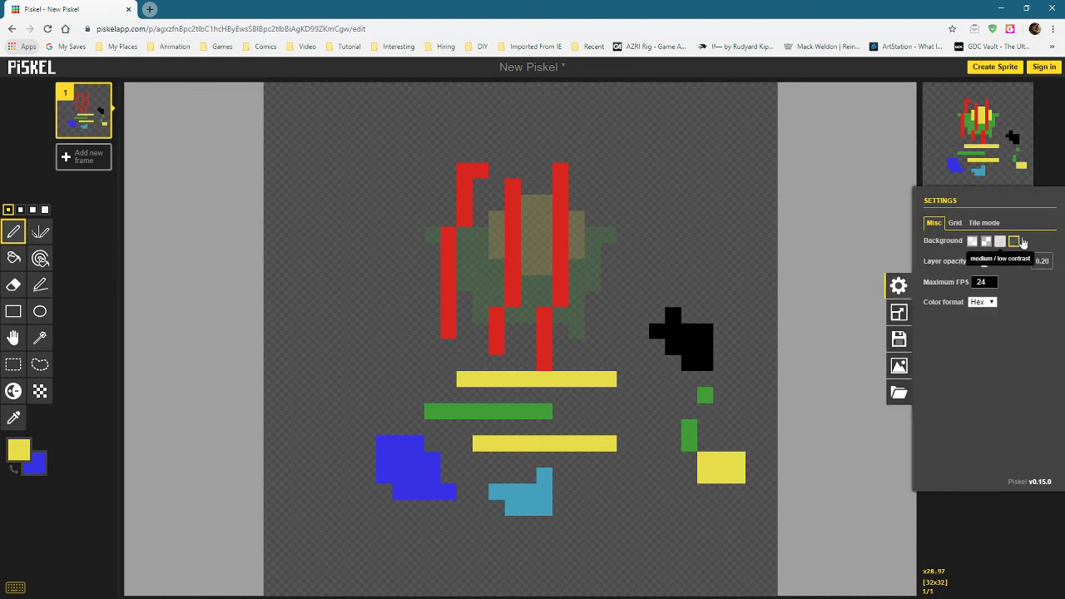
left_click(973, 242)
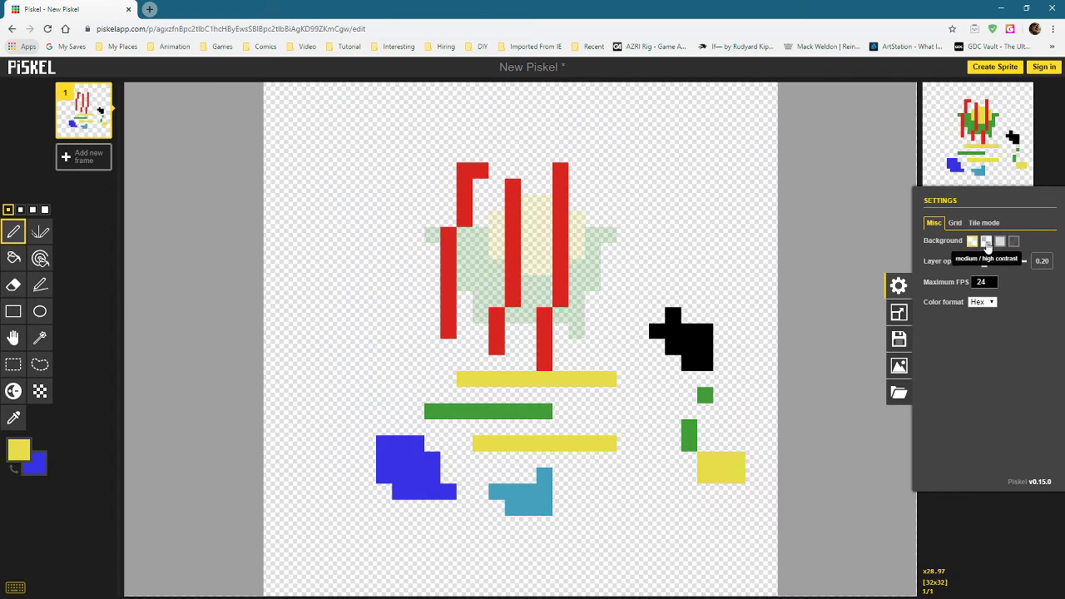
left_click(987, 241)
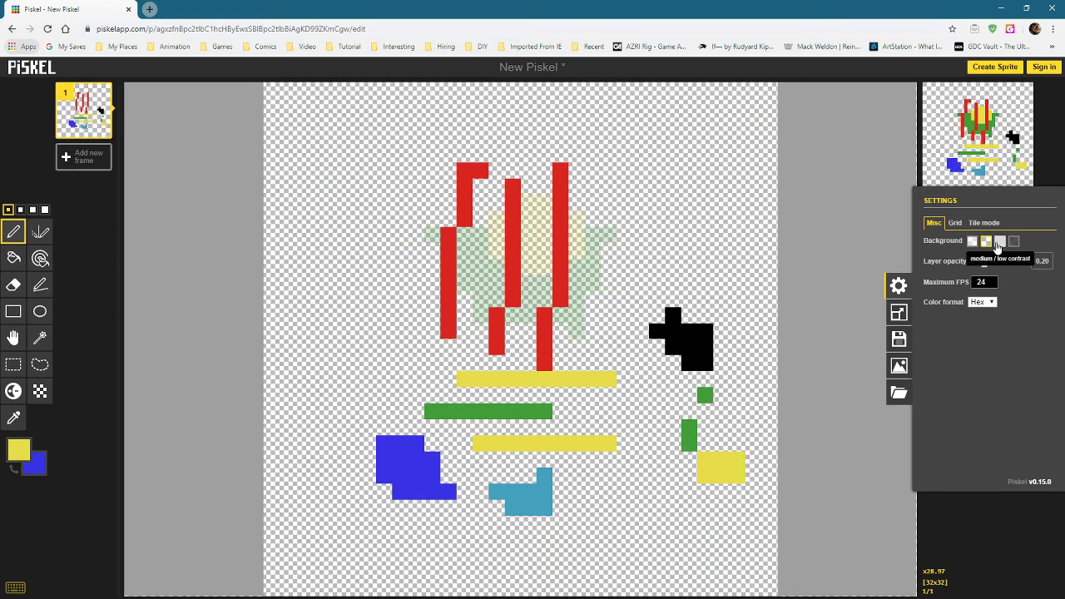
left_click(1001, 242)
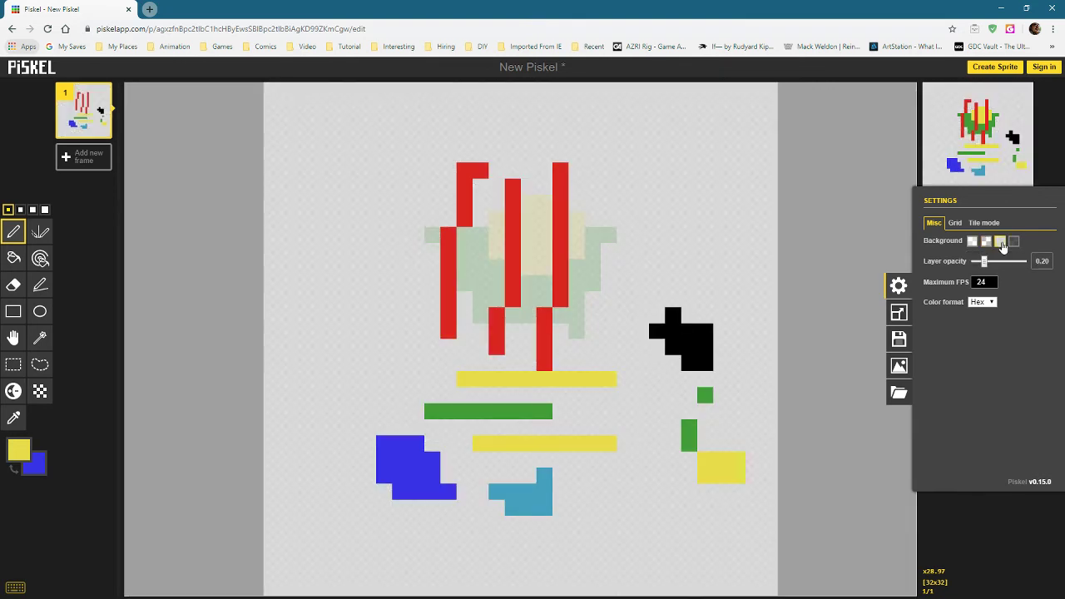
left_click(1015, 241)
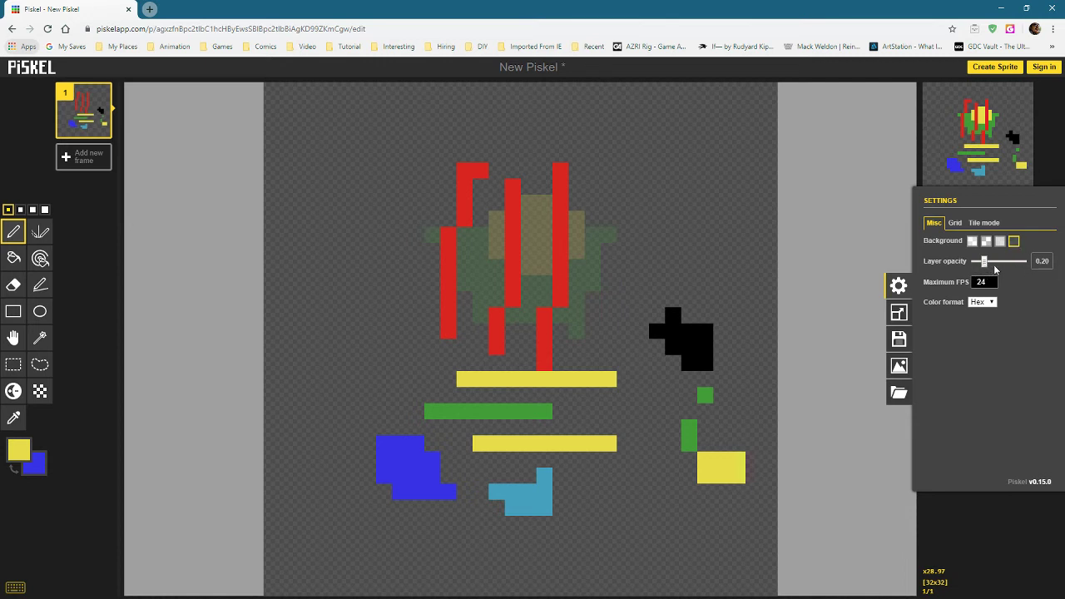
Set the layer opacity to 0.25 and keep Hex as the color format.
mouse_move(995, 266)
left_mouse_down()
mouse_move(1045, 274)
mouse_move(988, 265)
left_mouse_up()
left_click_drag(988, 282, 966, 286)
left_click(987, 303)
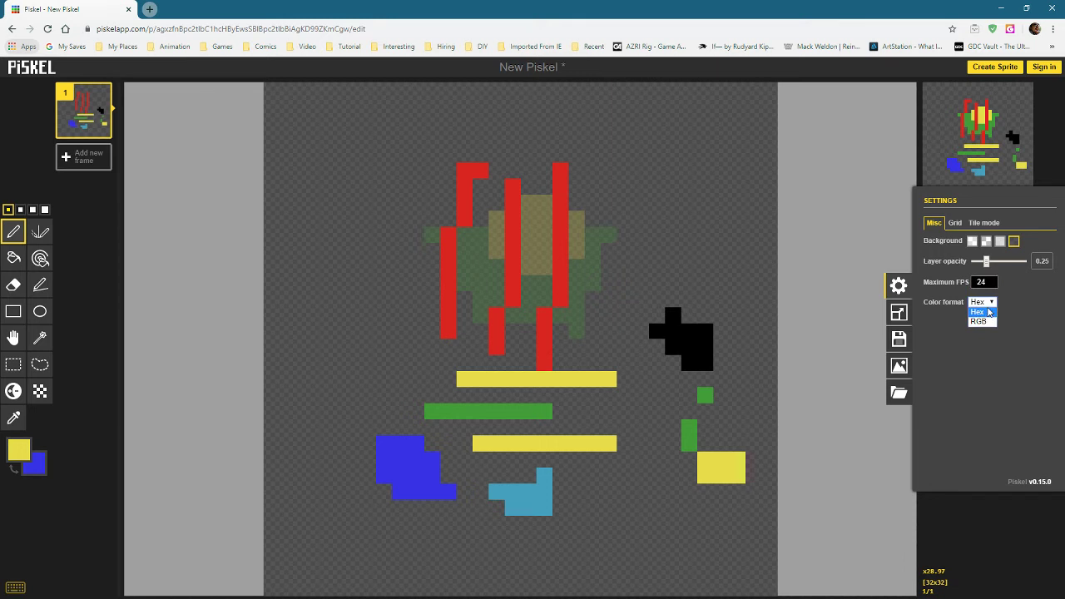
left_click(988, 312)
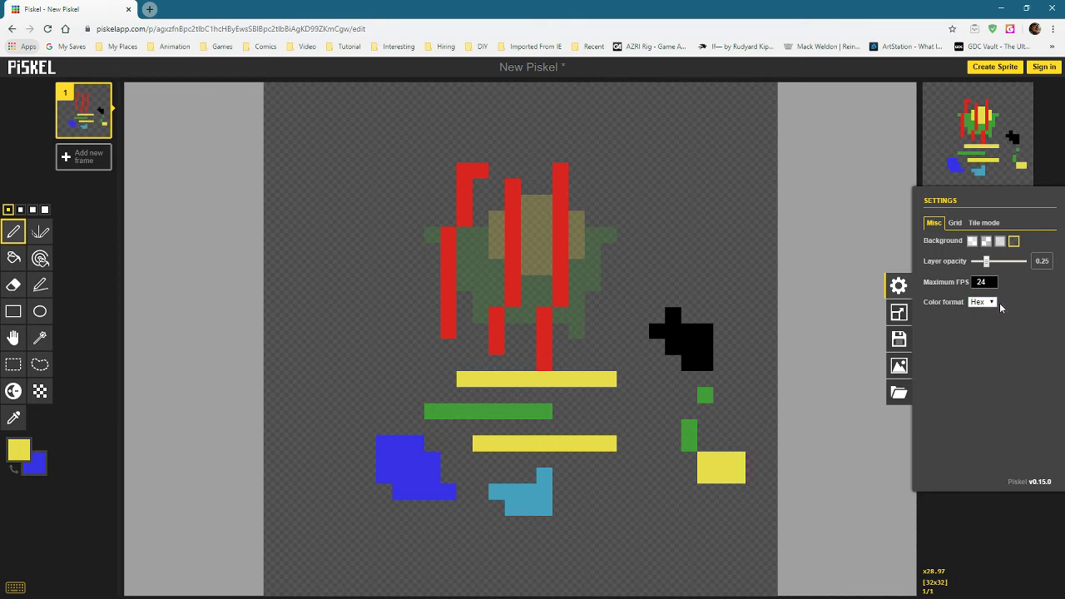
Step the grid size down from 4px to 1px and turn on the grid over the canvas.
left_click(955, 224)
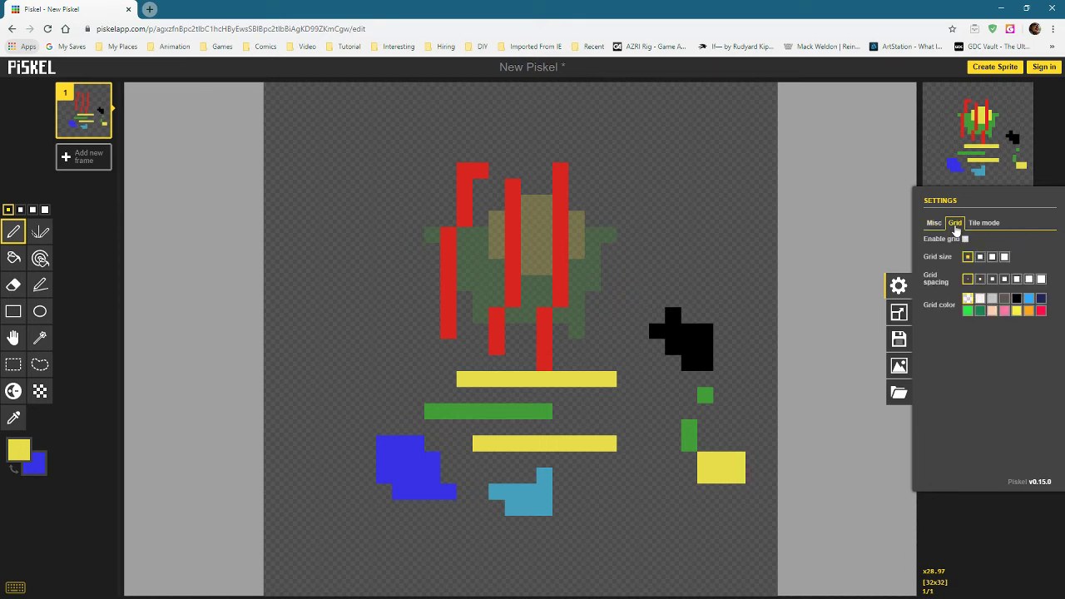
left_click(1005, 257)
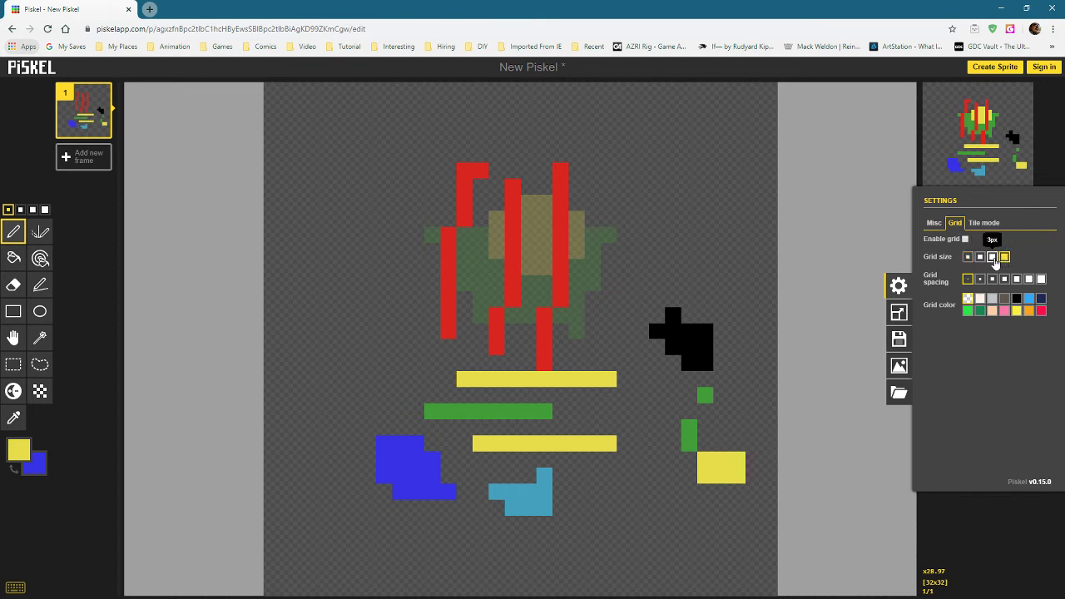
left_click(993, 258)
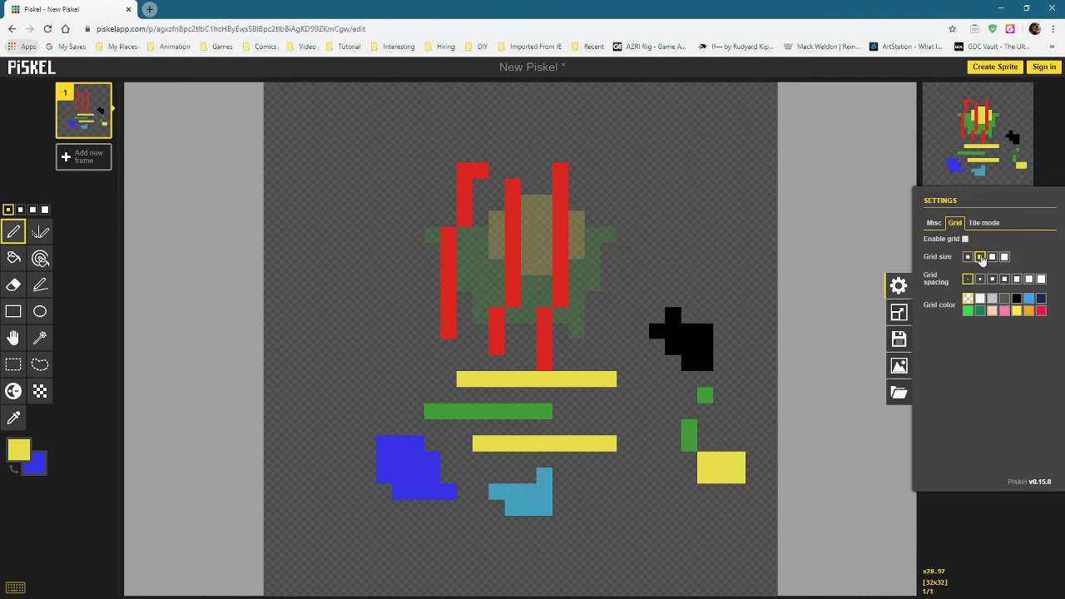
left_click(967, 258)
left_click(836, 201)
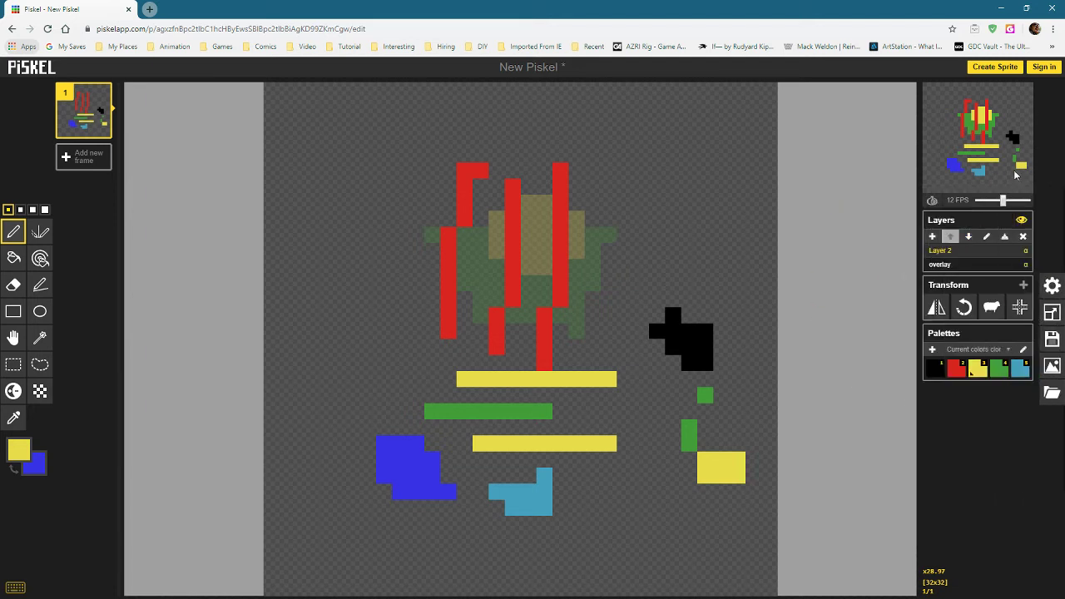
left_click(1002, 96)
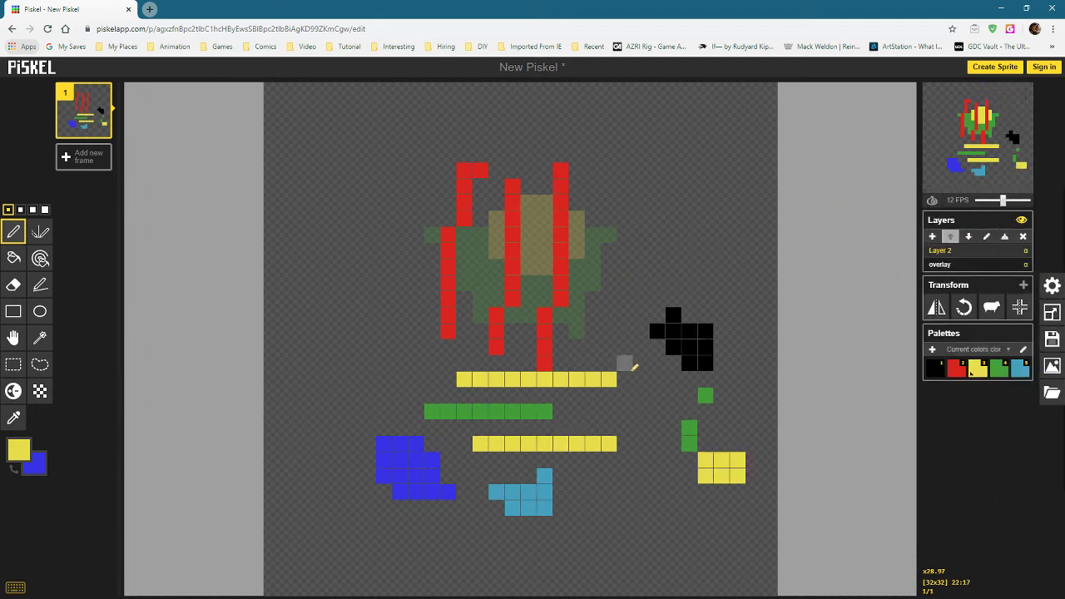
Preview grid sizes of 2px, 3px and 4px, return to 1px and disable the grid.
left_click(1052, 285)
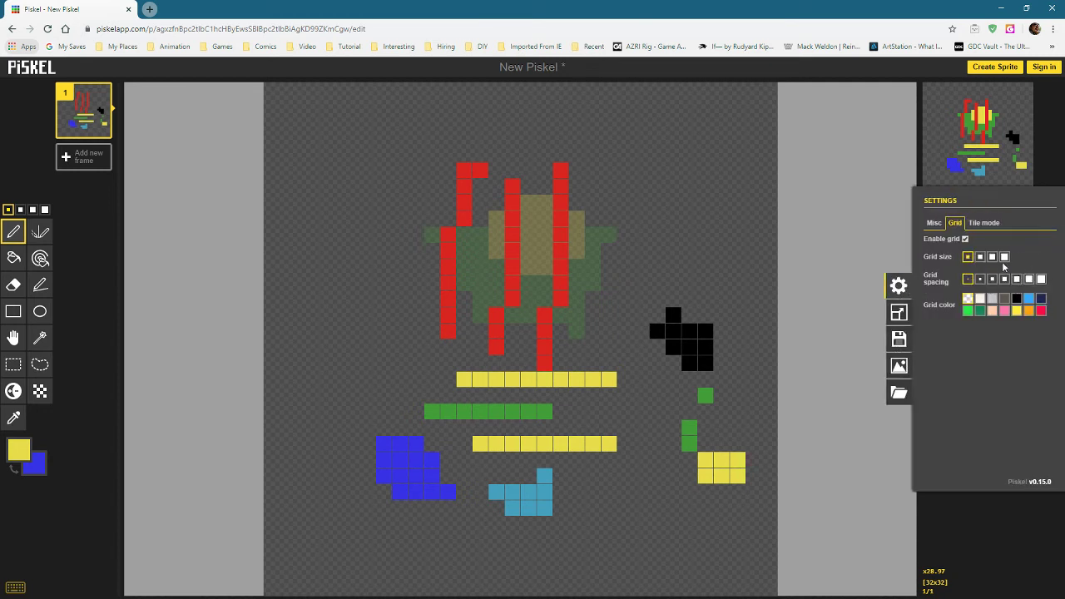
left_click(980, 258)
left_click(992, 257)
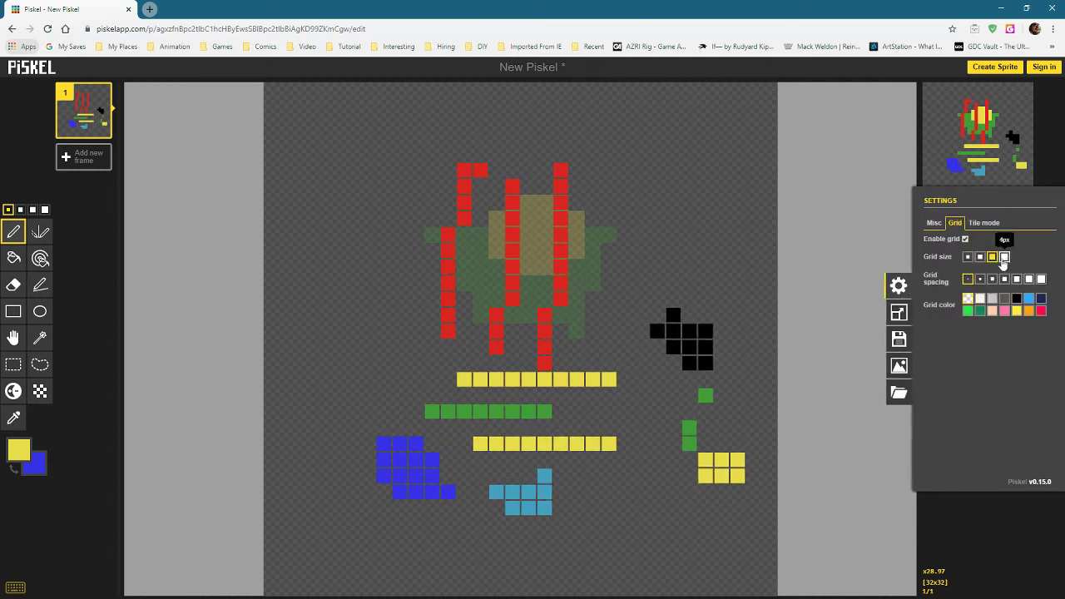
left_click(1004, 258)
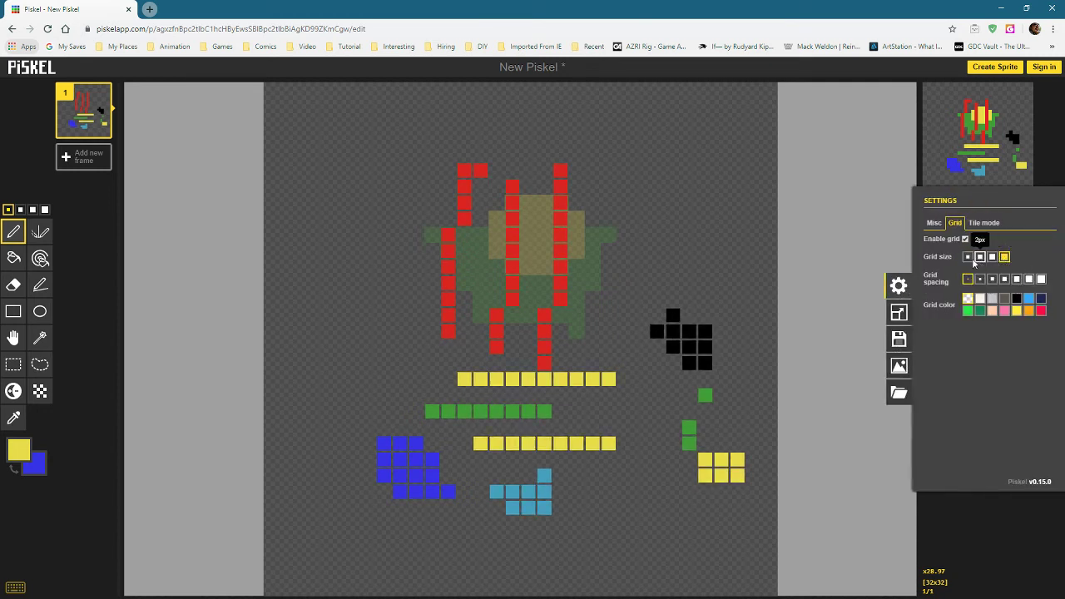
left_click(969, 259)
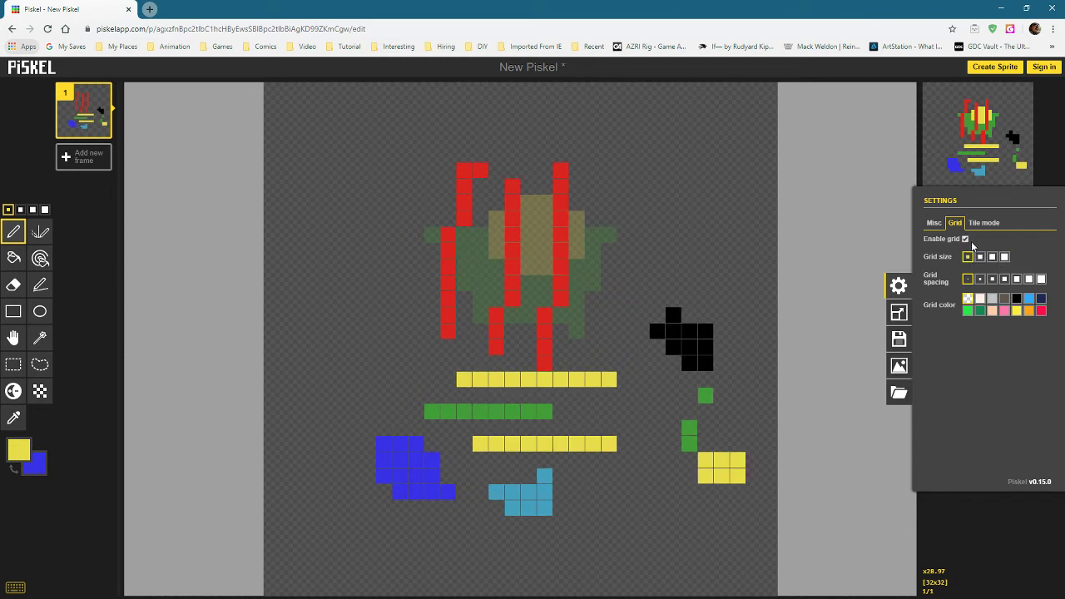
left_click(965, 240)
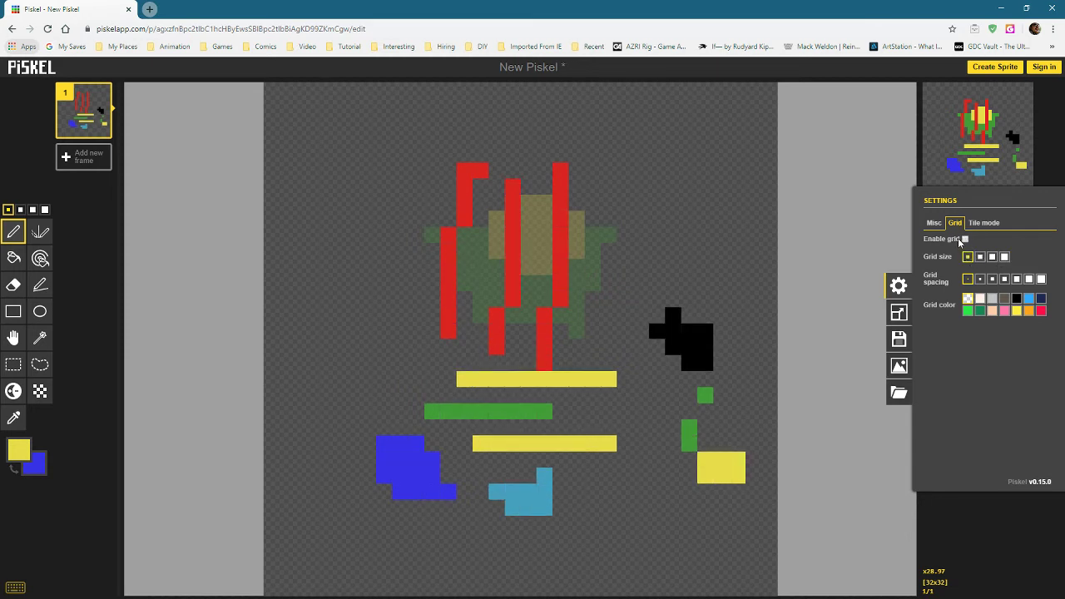
Enable the grid at 2px size, try 4px and 2px spacing, and restore both size and spacing to 1px.
left_click(981, 257)
left_click(965, 239)
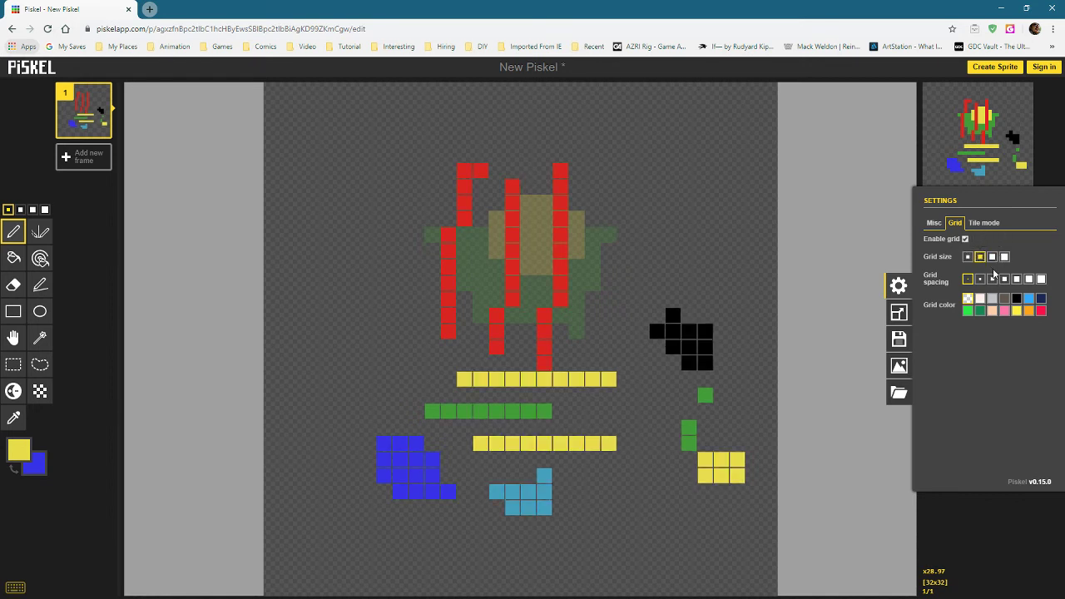
left_click(992, 280)
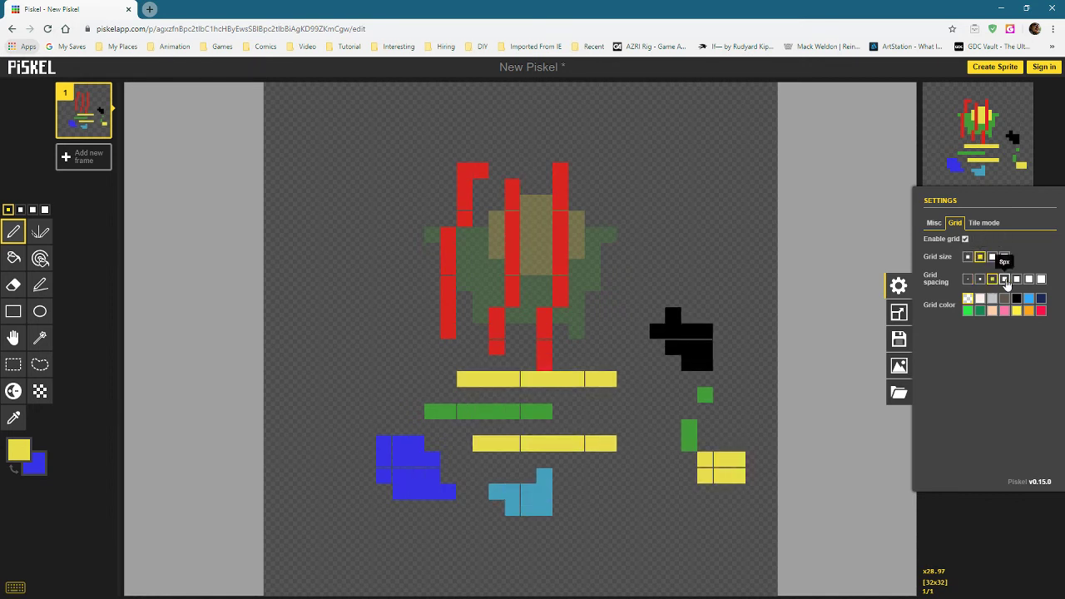
left_click(979, 279)
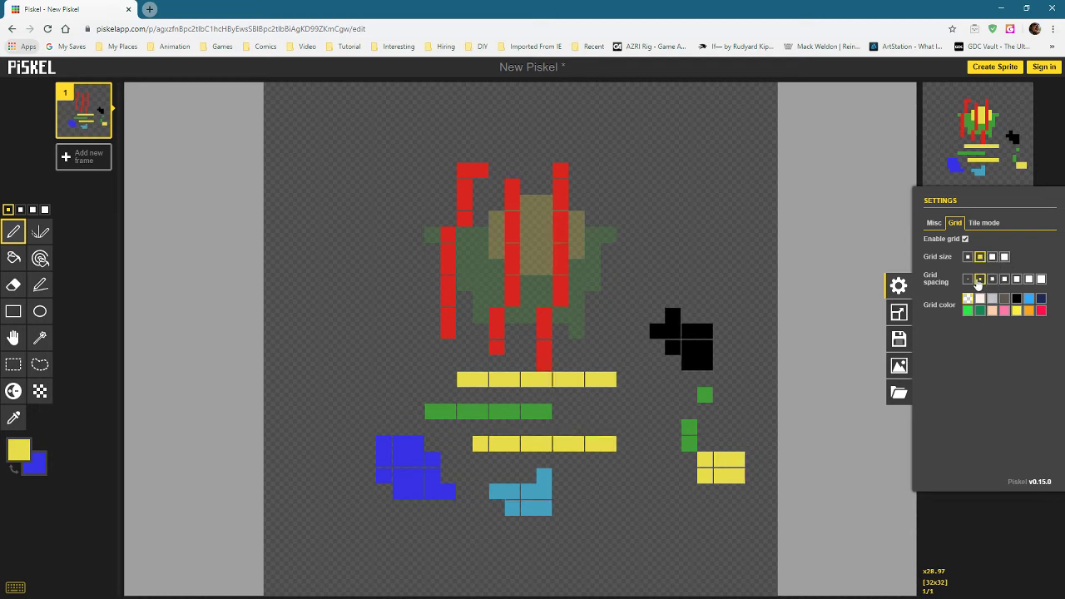
left_click(969, 280)
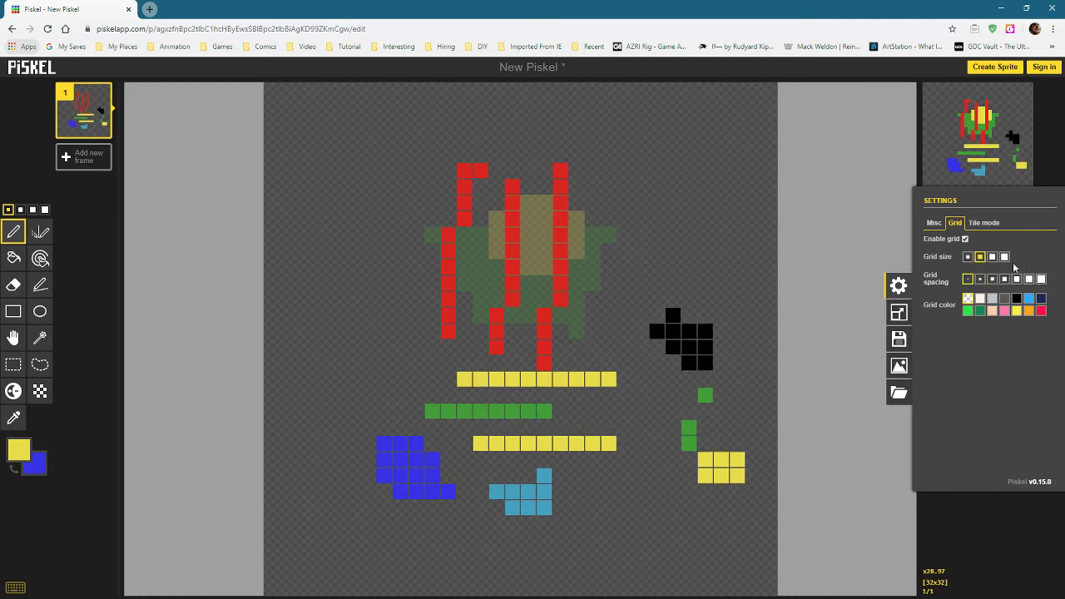
left_click(968, 257)
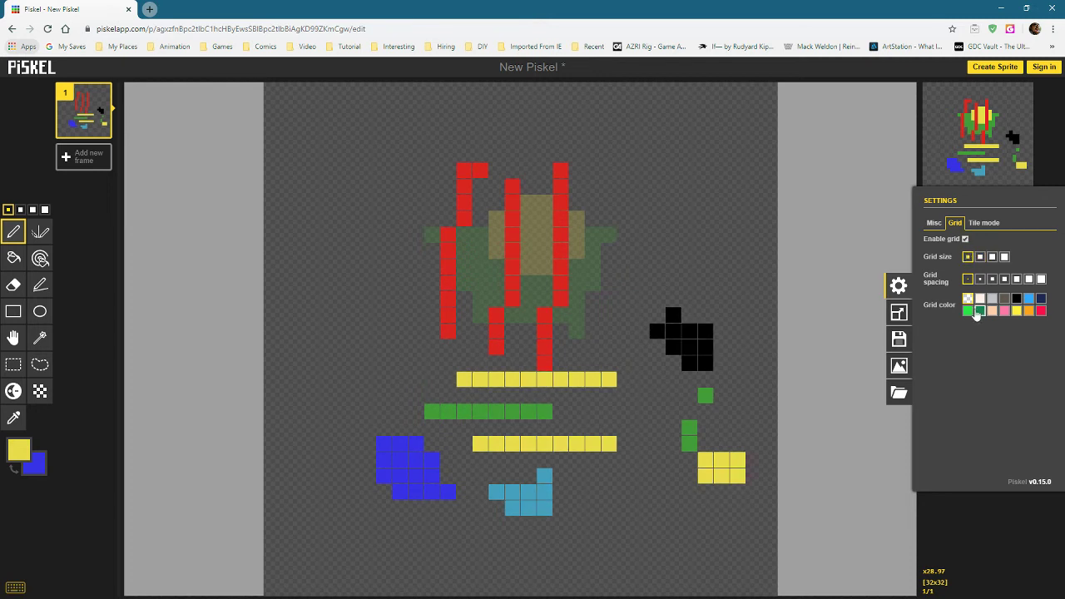
Try bright green, dark green and white grid colors, restore the transparent color and disable the grid.
left_click(967, 311)
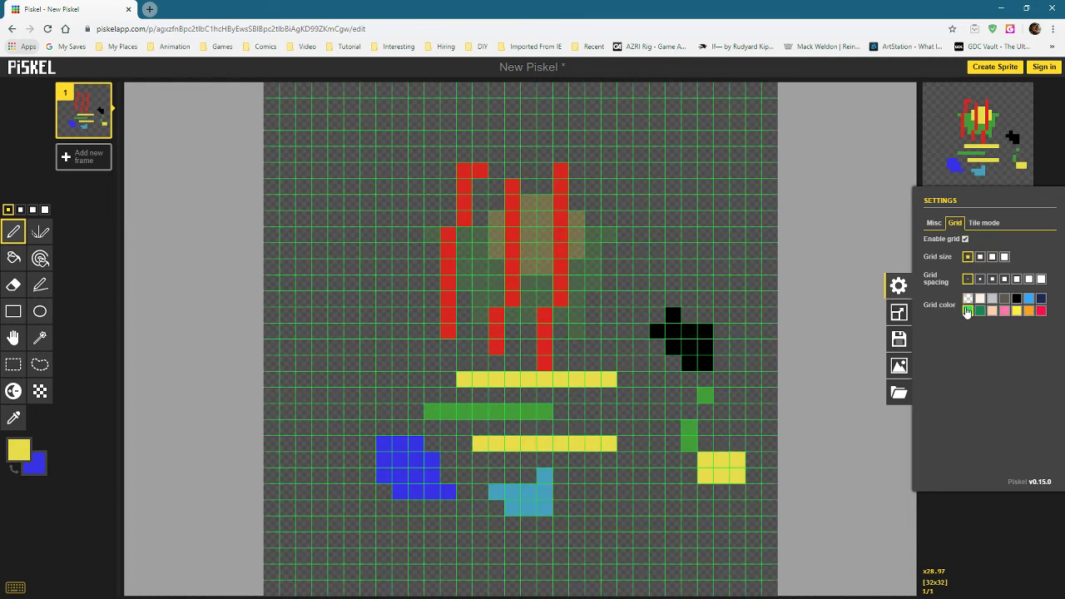
left_click(979, 310)
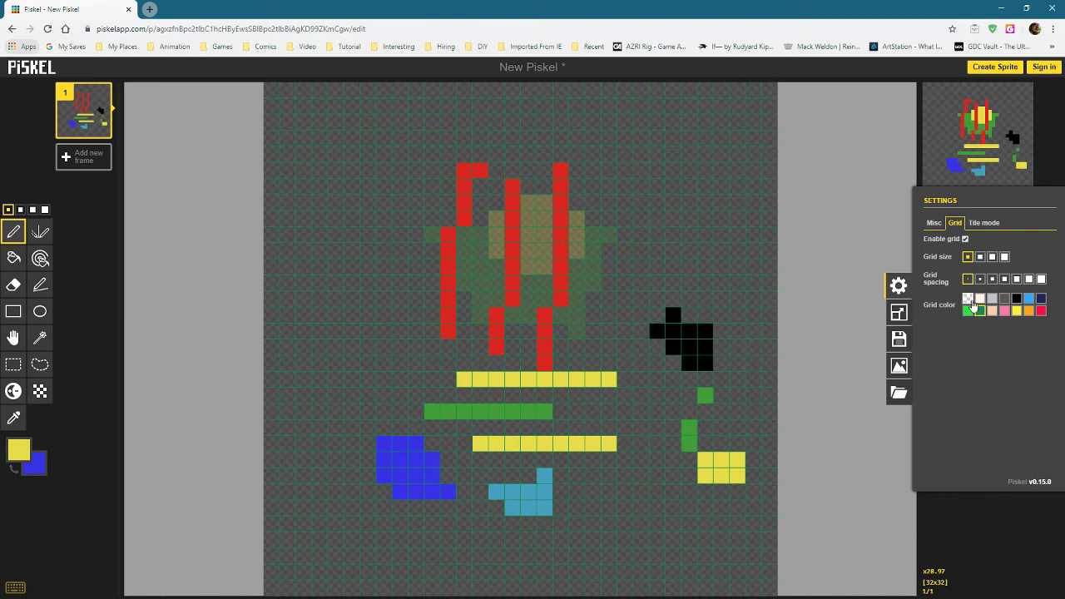
left_click(969, 299)
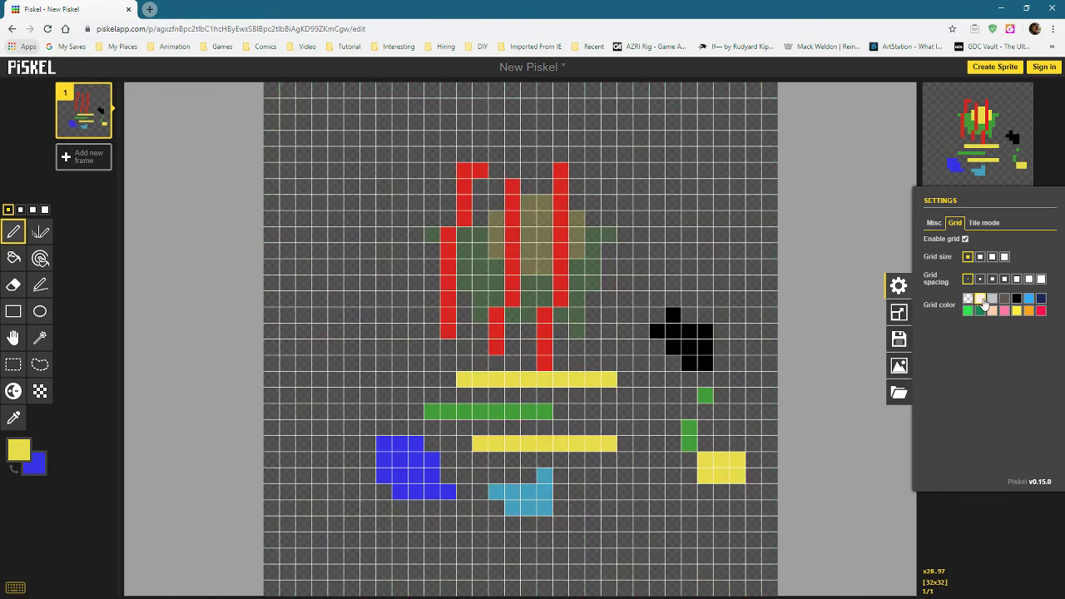
left_click(968, 300)
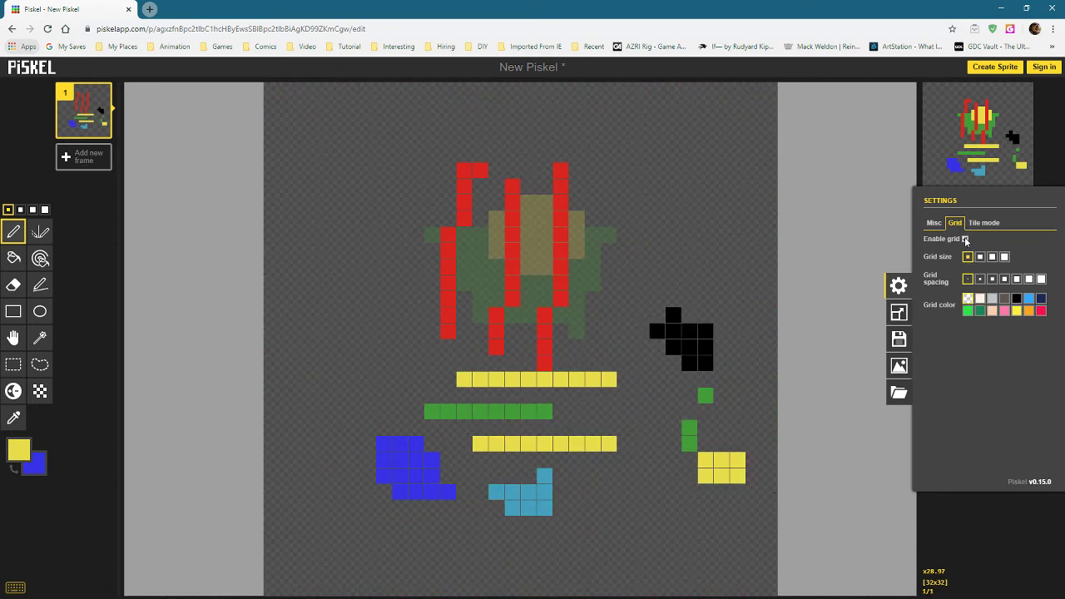
left_click(965, 239)
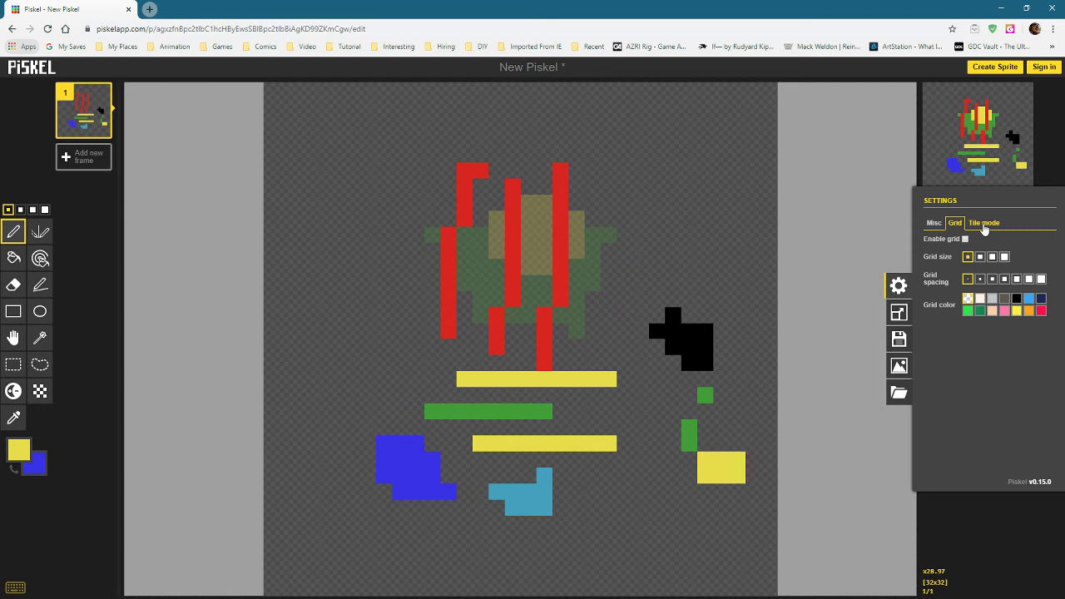
Enable tile mode and draw a yellow pixel and a short yellow dash reaching the canvas's right edge above the black shape.
left_click(984, 225)
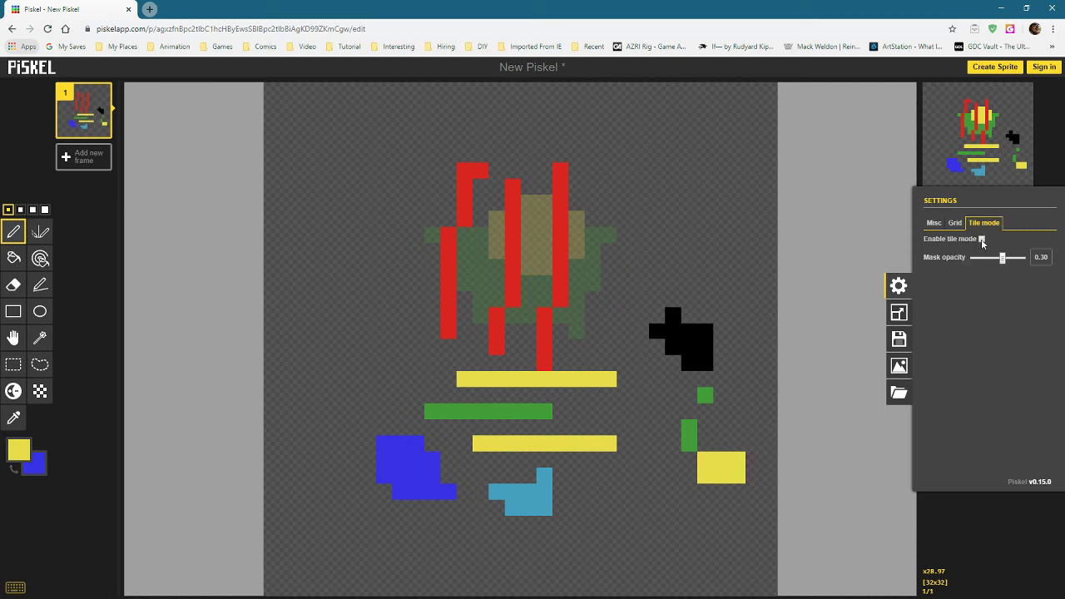
left_click(981, 239)
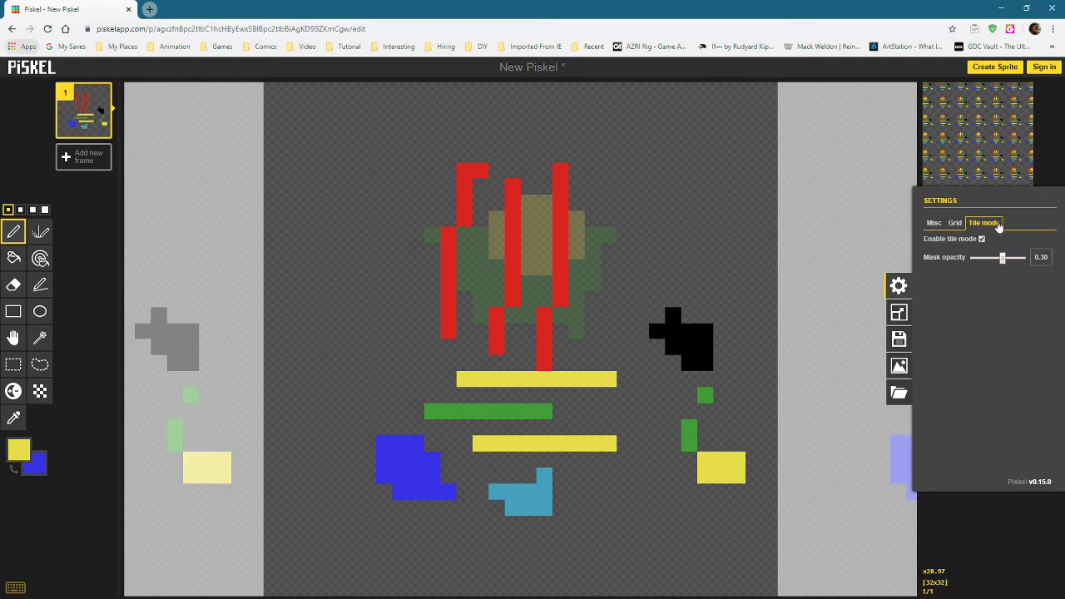
left_click(658, 249)
left_click_drag(721, 250, 801, 253)
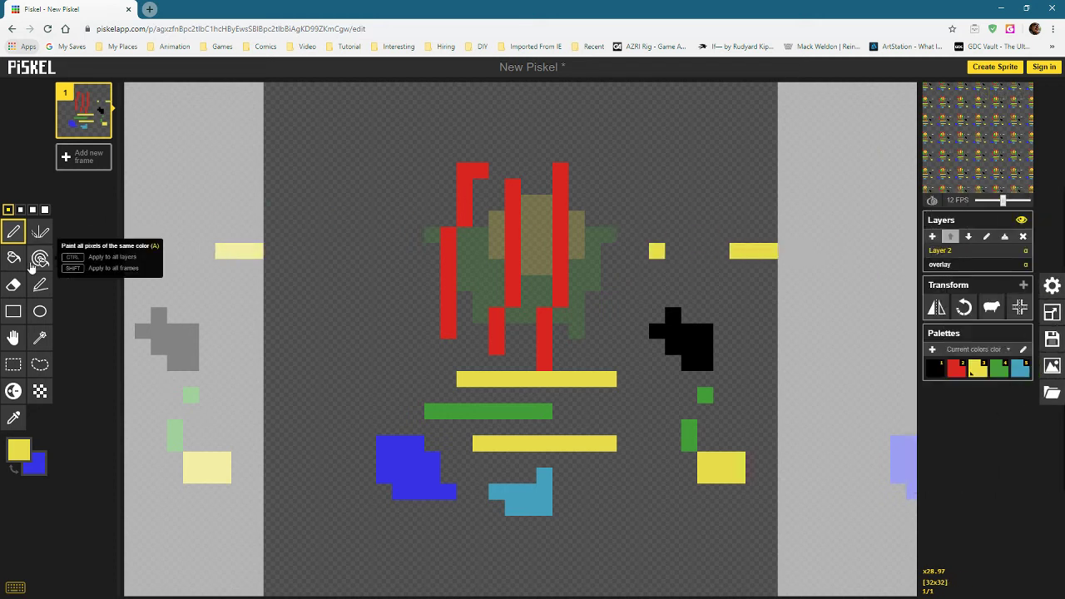
Move the Layer 2 artwork about 8 pixels to the right so that it wraps across the tile borders.
left_click(14, 340)
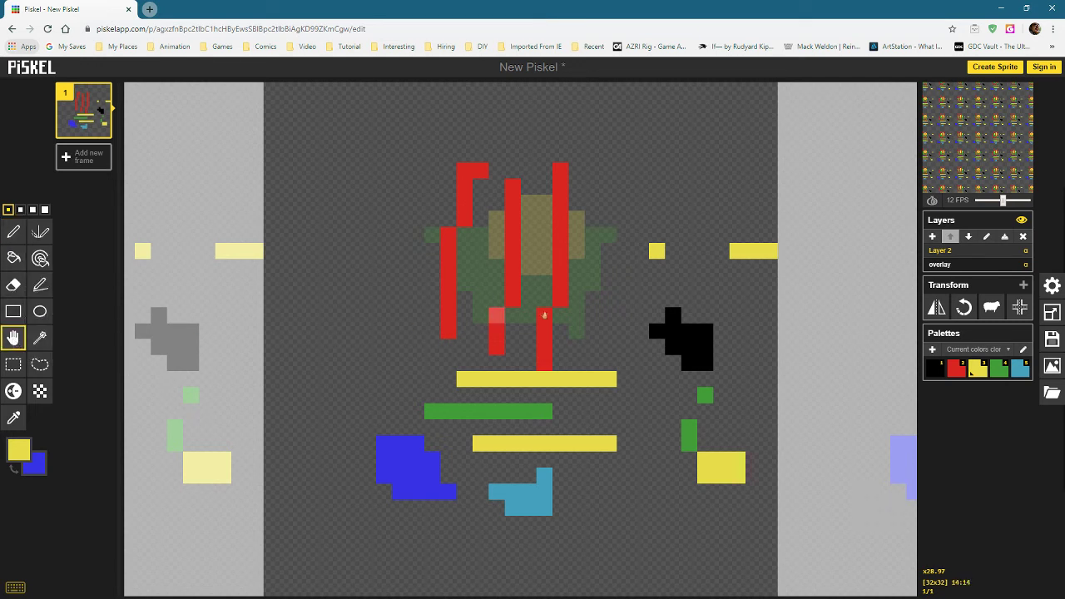
left_click_drag(592, 283, 721, 281)
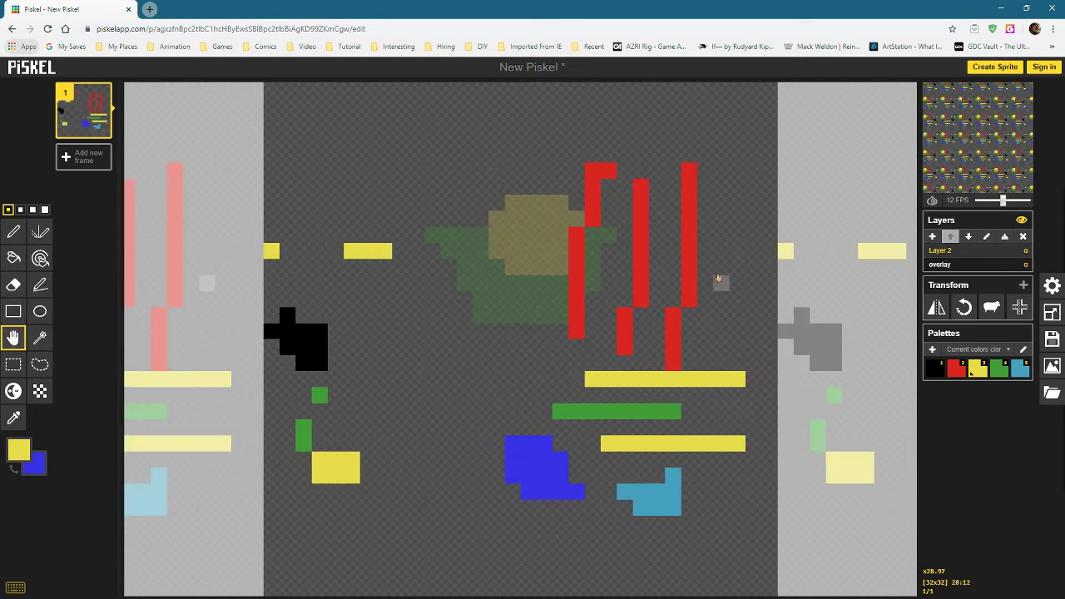
left_click_drag(590, 280, 562, 277)
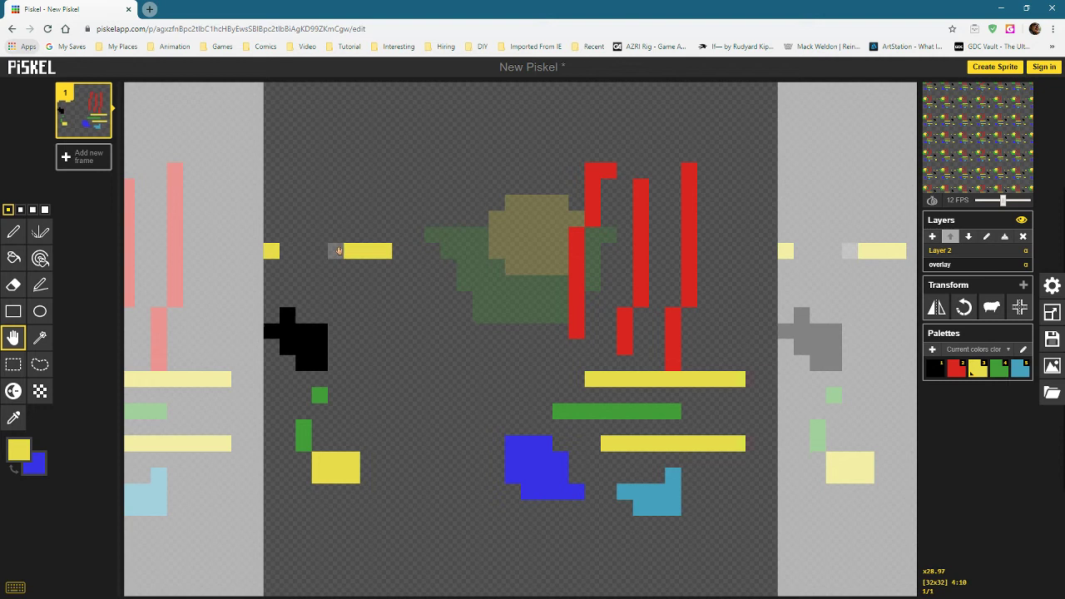
With the Pen, join the two upper yellow dashes and extend the yellow block to the canvas's left edge and downward.
left_click(12, 233)
left_click_drag(335, 252, 279, 248)
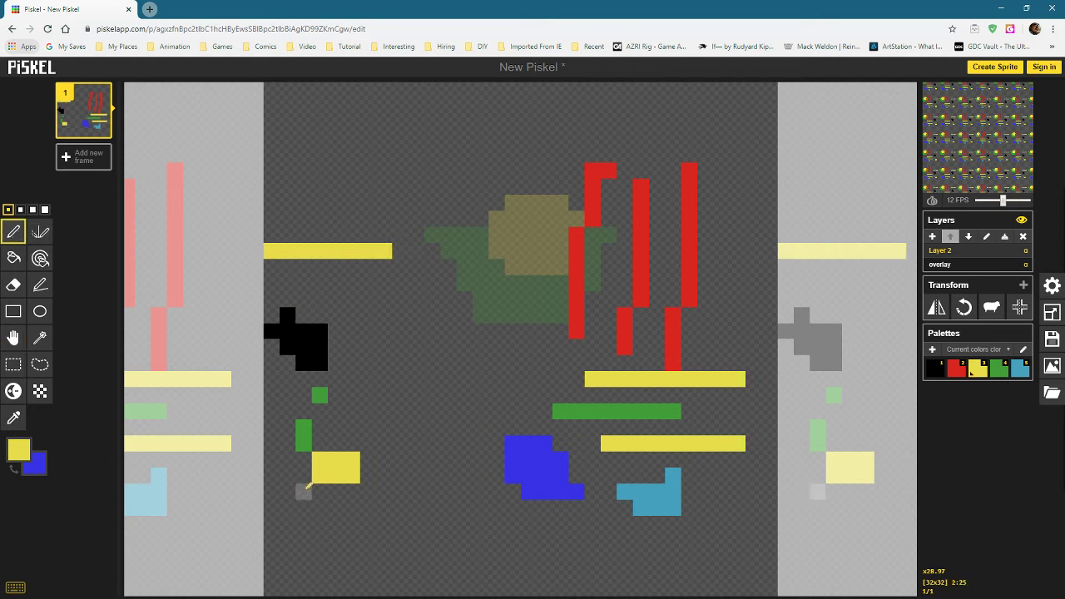
mouse_move(304, 460)
left_mouse_down()
mouse_move(283, 460)
mouse_move(296, 491)
mouse_move(305, 476)
left_mouse_up()
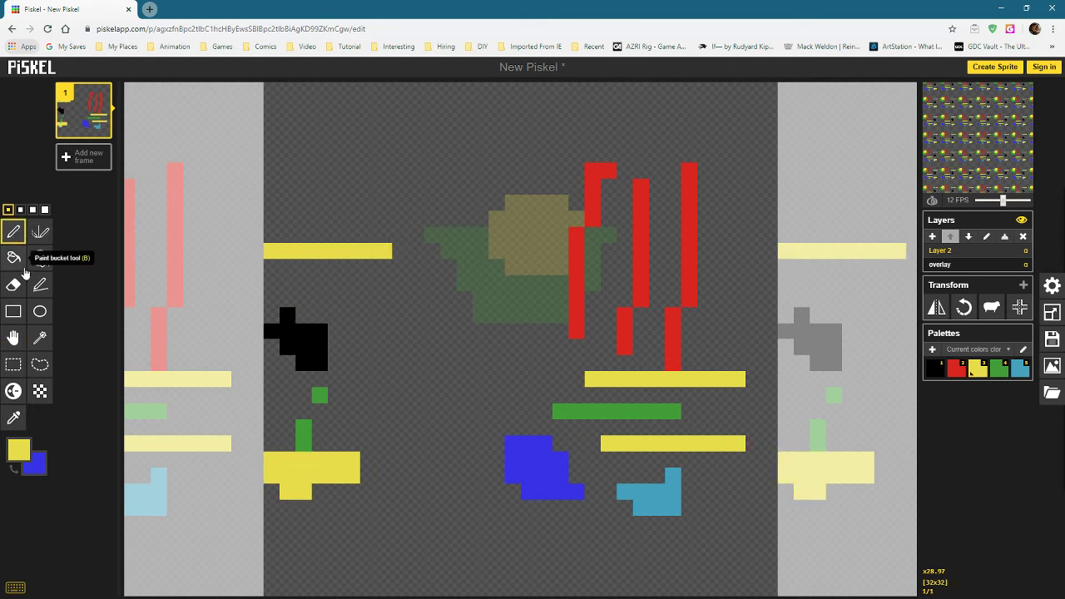
Move the Layer 2 artwork about 9 pixels left and then about 4 pixels back to the right.
left_click(12, 337)
left_click_drag(536, 341, 421, 347)
left_click_drag(398, 347, 377, 347)
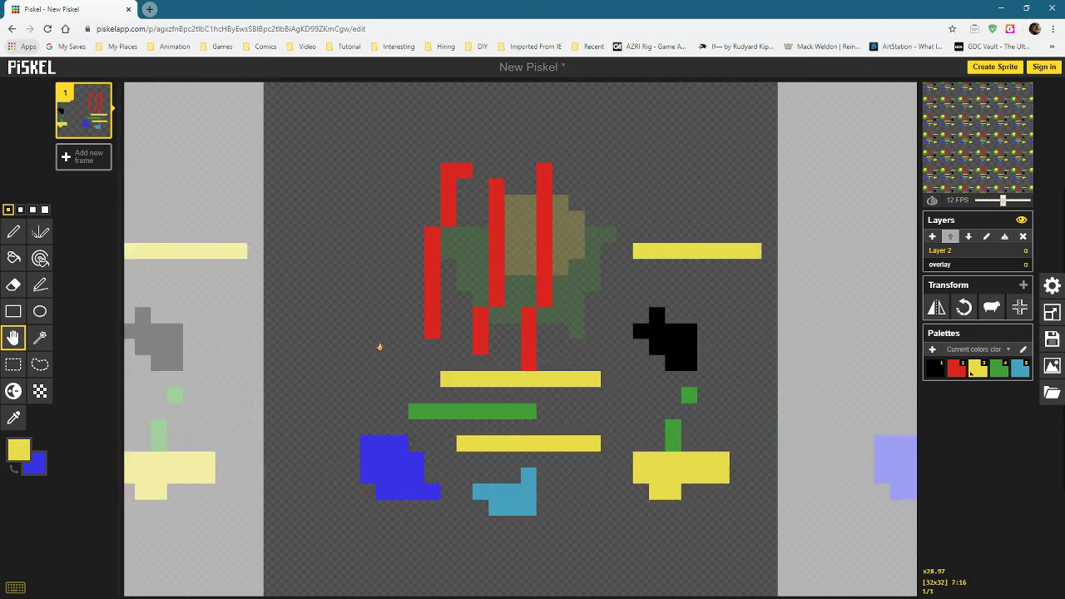
left_click_drag(545, 340, 592, 342)
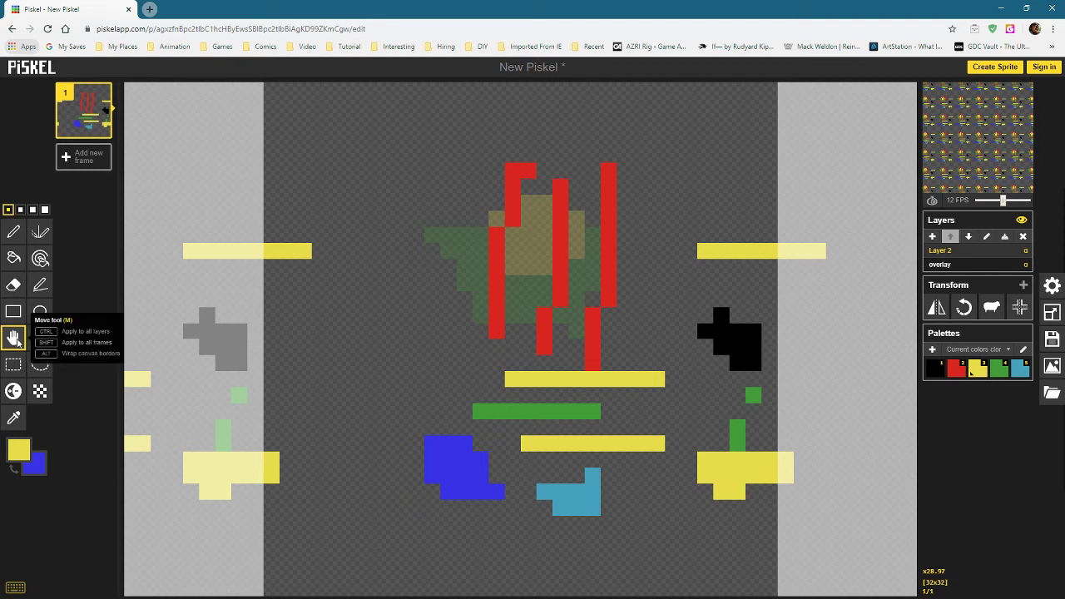
Set the primary color to blue and draw a thick diagonal stroke across the tile seam near the canvas's top edge.
left_click(19, 449)
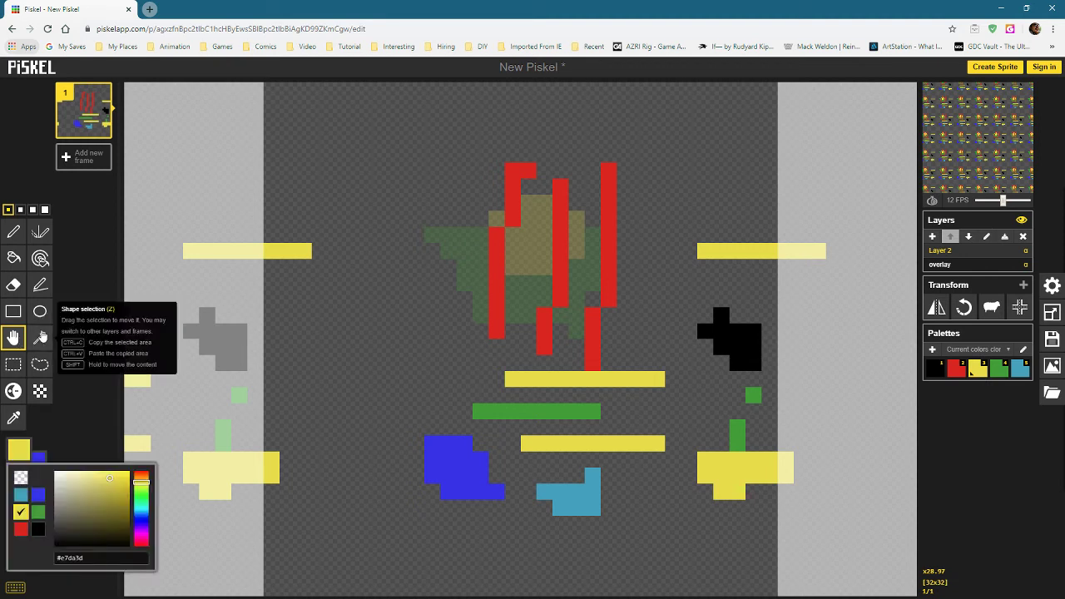
left_click(38, 494)
left_click(14, 233)
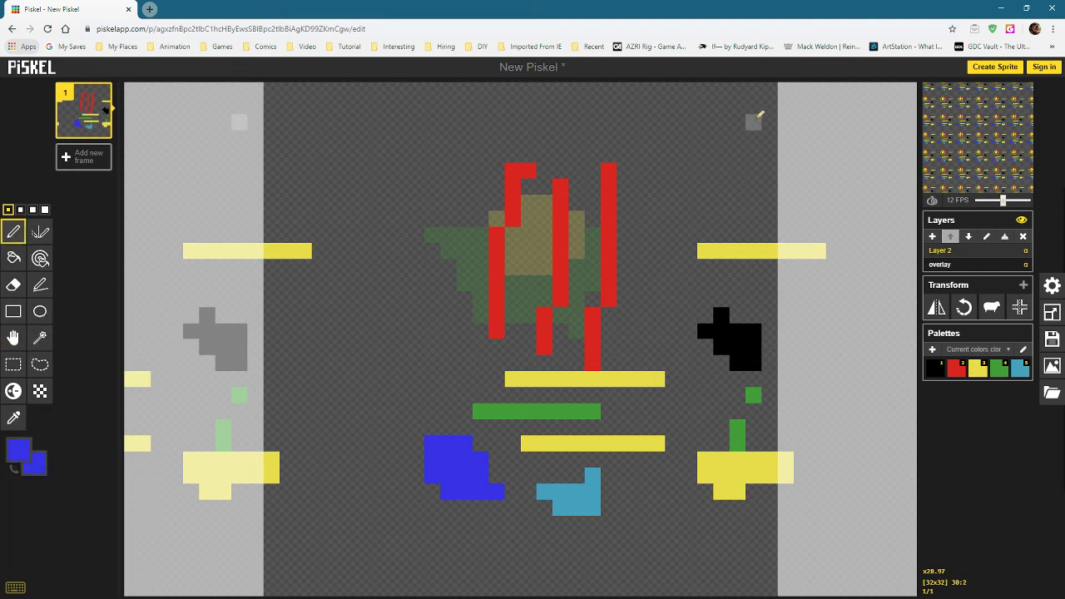
mouse_move(738, 122)
left_mouse_down()
mouse_move(751, 119)
mouse_move(770, 148)
mouse_move(746, 148)
mouse_move(769, 155)
mouse_move(737, 138)
left_mouse_up()
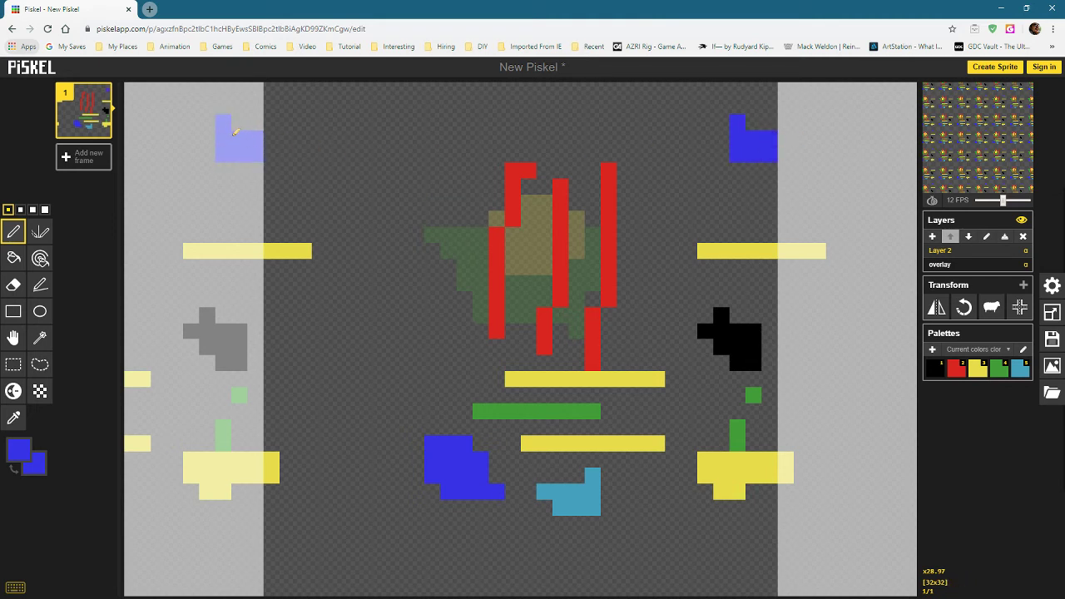
mouse_move(245, 150)
left_mouse_down()
mouse_move(291, 145)
mouse_move(320, 186)
left_mouse_up()
mouse_move(744, 117)
left_mouse_down()
mouse_move(718, 125)
mouse_move(701, 103)
left_mouse_up()
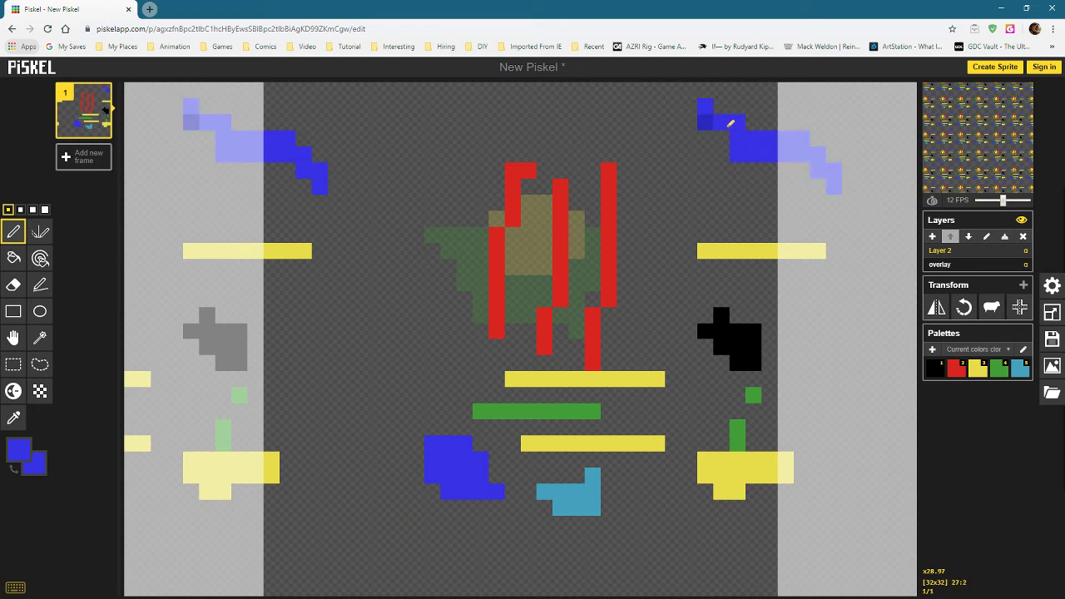
Draw a second blue diagonal stroke across the tile seam, just below the first and crossing the yellow line.
mouse_move(737, 187)
left_mouse_down()
mouse_move(770, 203)
mouse_move(769, 234)
left_mouse_up()
left_click(690, 187)
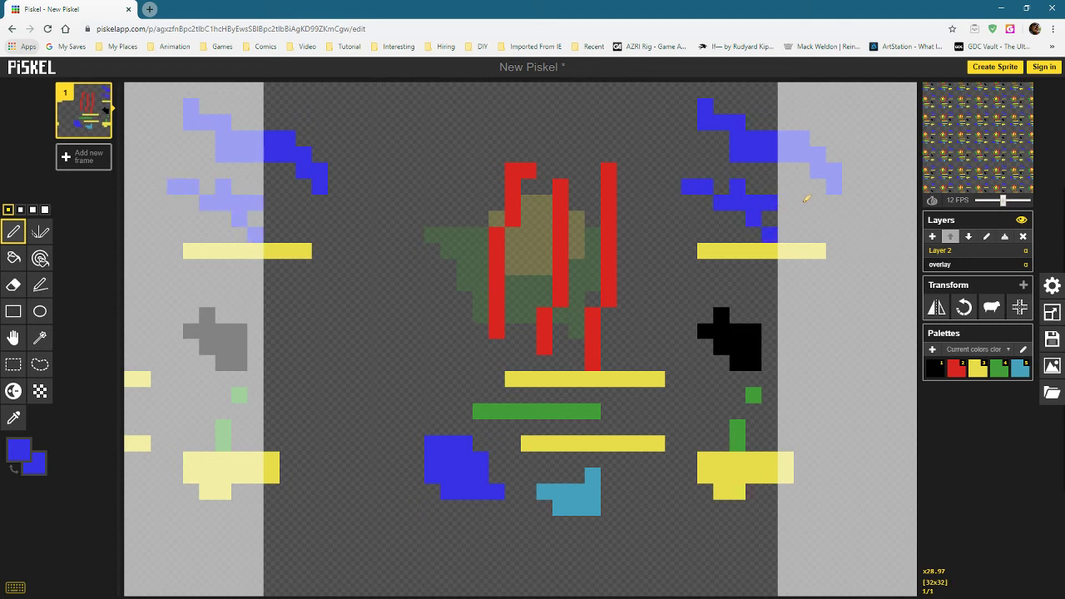
left_click(271, 203)
left_click(272, 235)
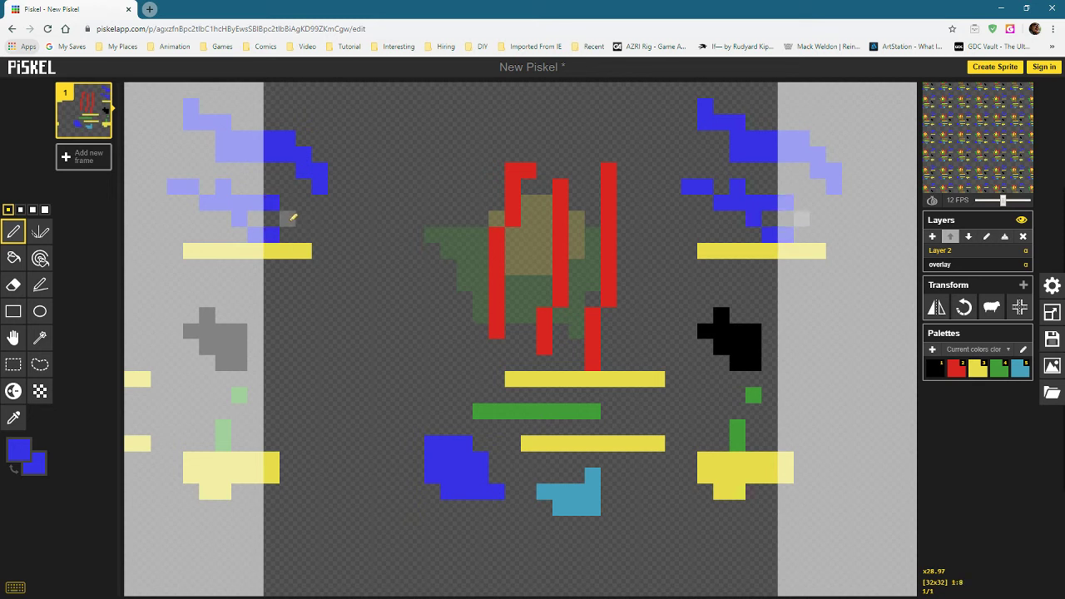
left_click_drag(293, 218, 367, 284)
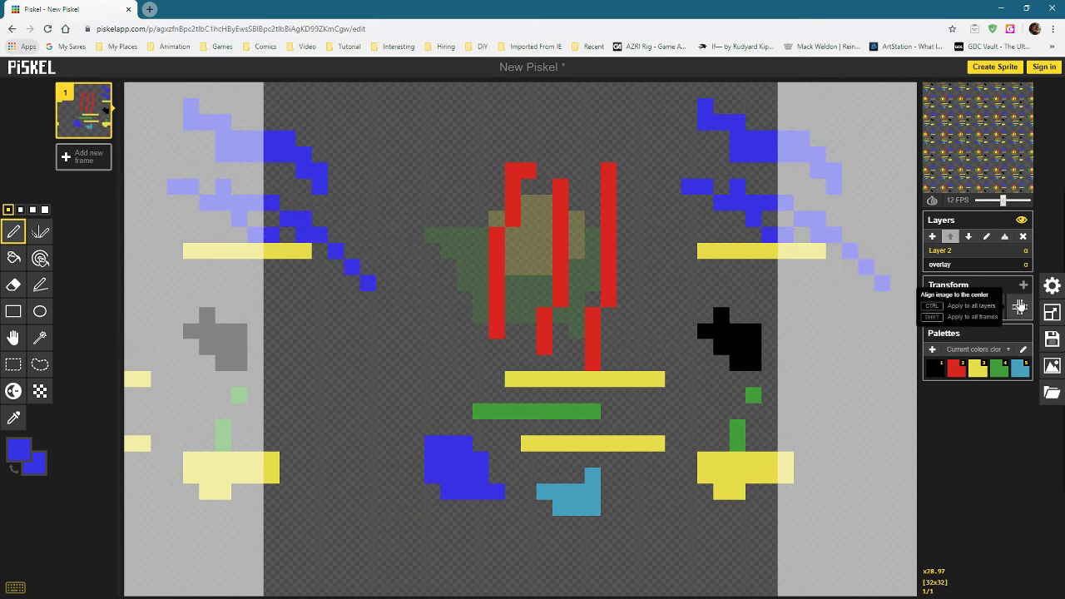
Open the canvas resize options, try the four corner anchors and set the anchor to the top-left corner.
left_click(1055, 293)
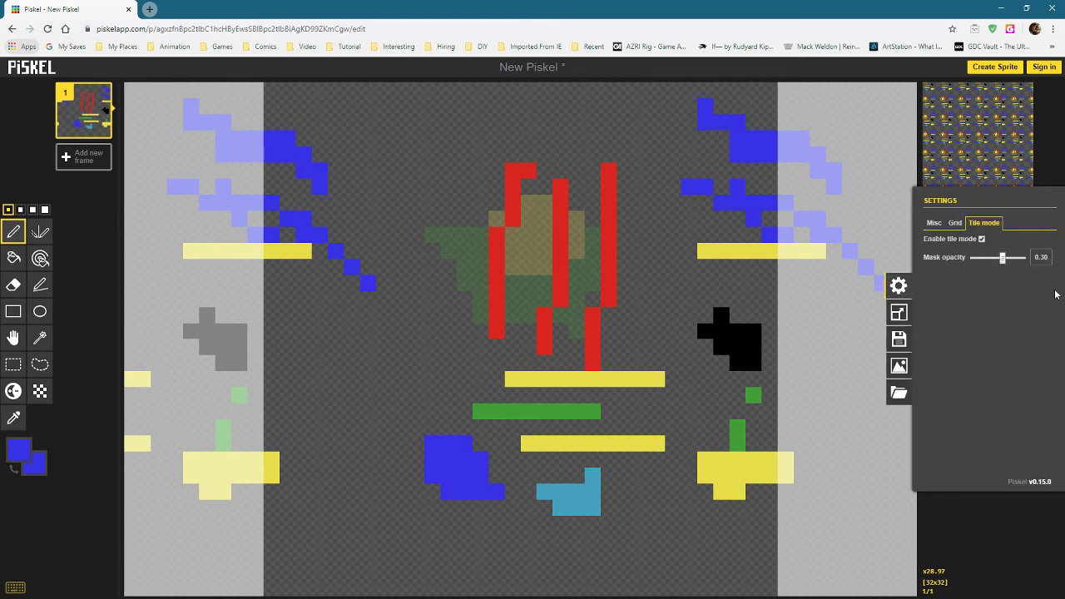
left_click(897, 314)
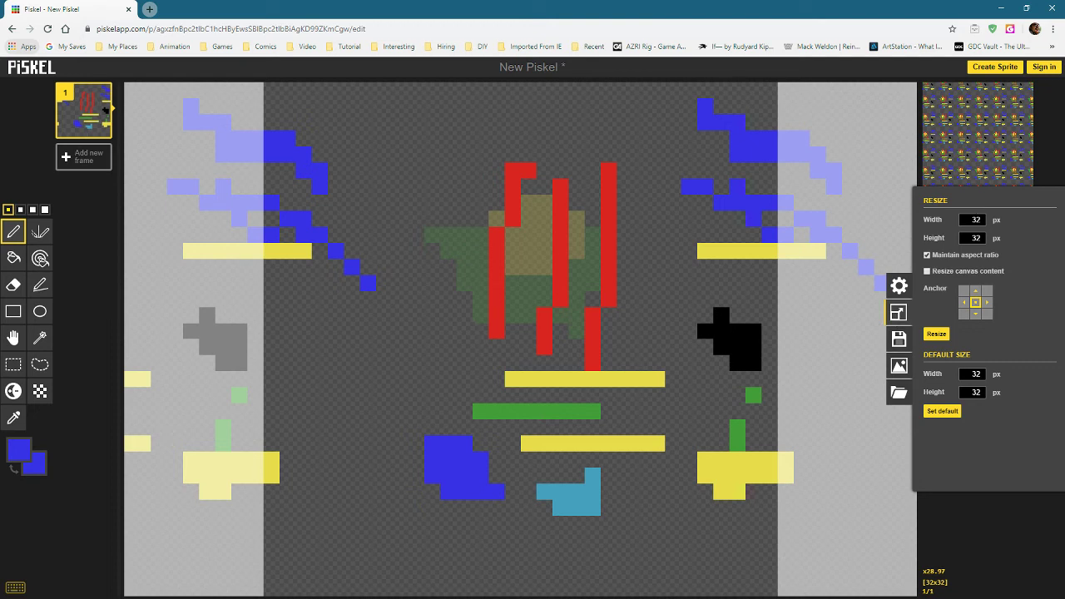
left_click(928, 272)
left_click(964, 290)
left_click(964, 314)
left_click(987, 313)
left_click(987, 290)
left_click(963, 290)
Resize the canvas to 64 × 64 px without scaling its content, and undo the resize.
double_click(986, 220)
type("64")
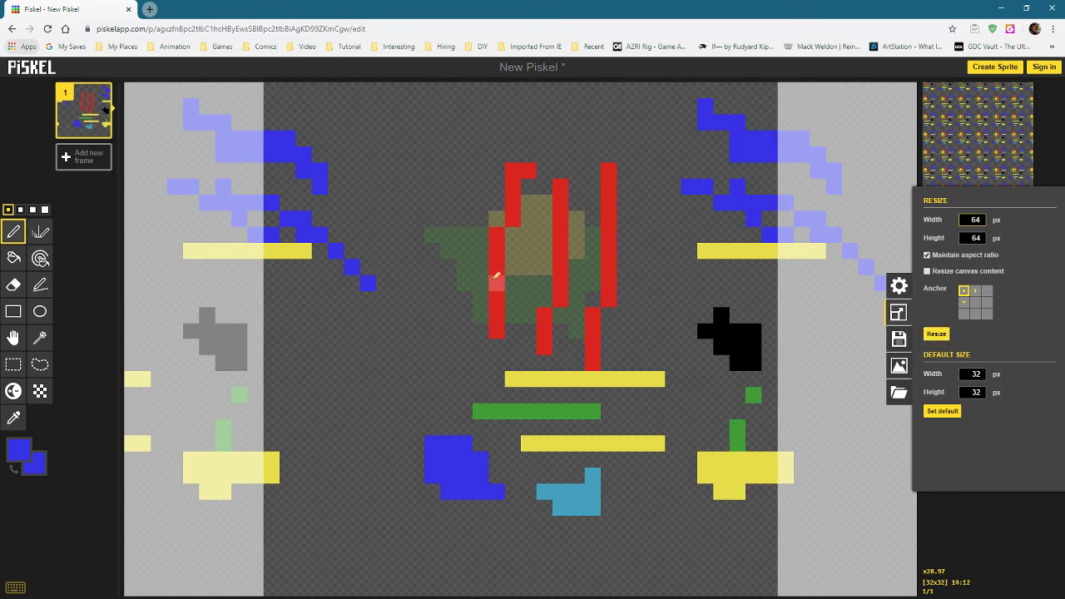
left_click(930, 335)
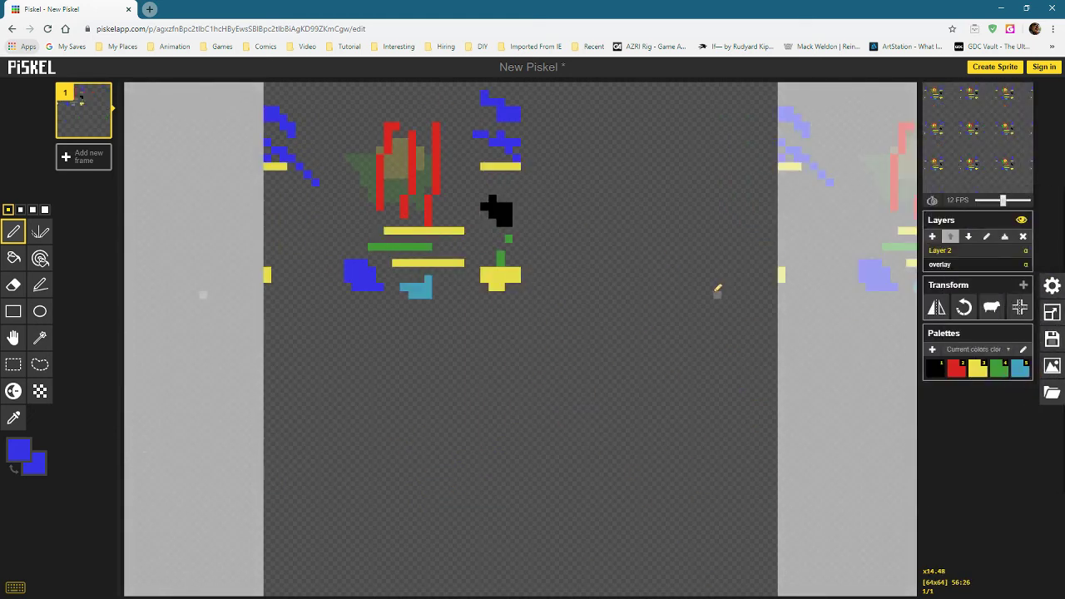
key("ctrl+z")
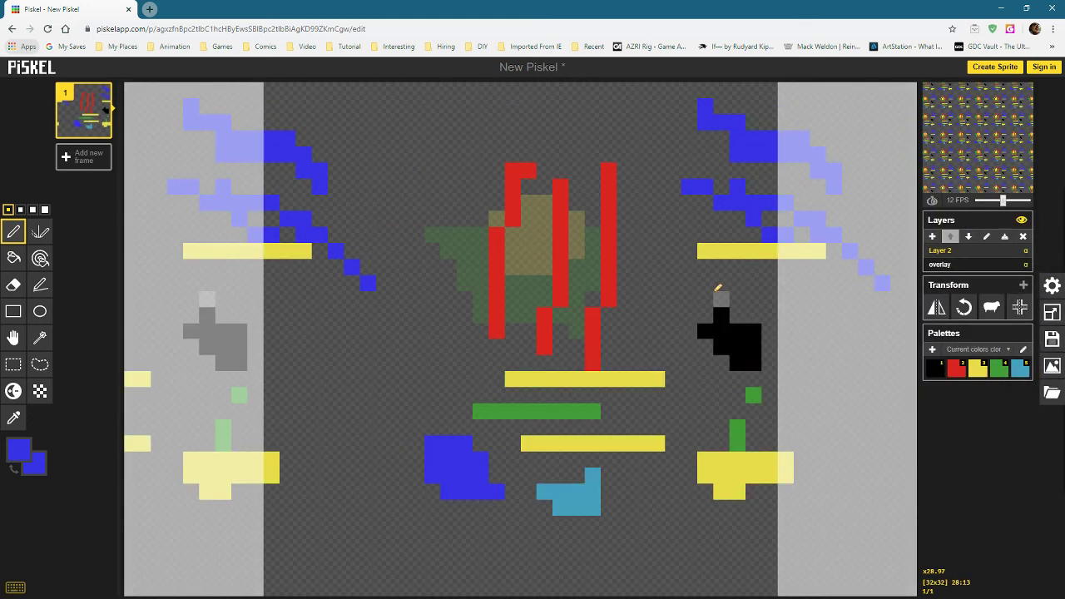
Turn on canvas content resizing and resize the sprite to 64 × 64 px.
left_click(1054, 312)
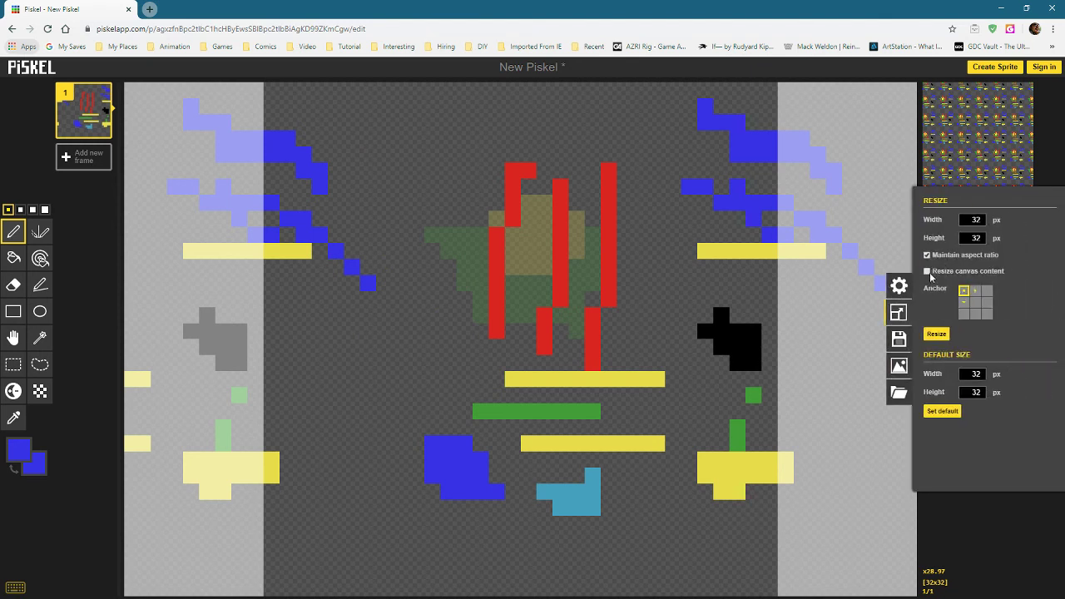
left_click(930, 272)
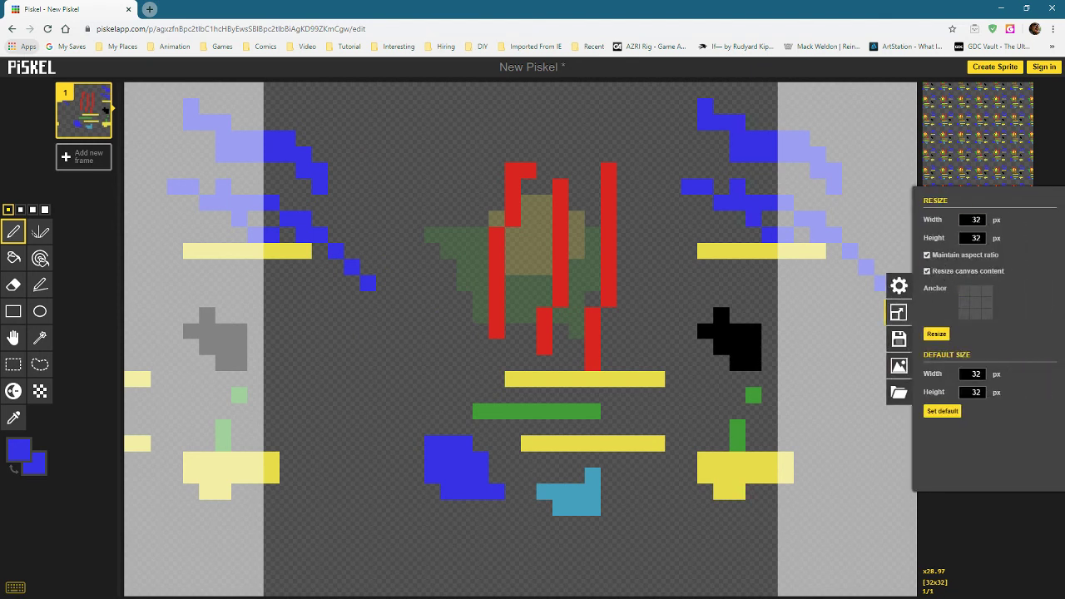
left_click_drag(969, 220, 999, 223)
type("64")
left_click(963, 288)
left_click(936, 333)
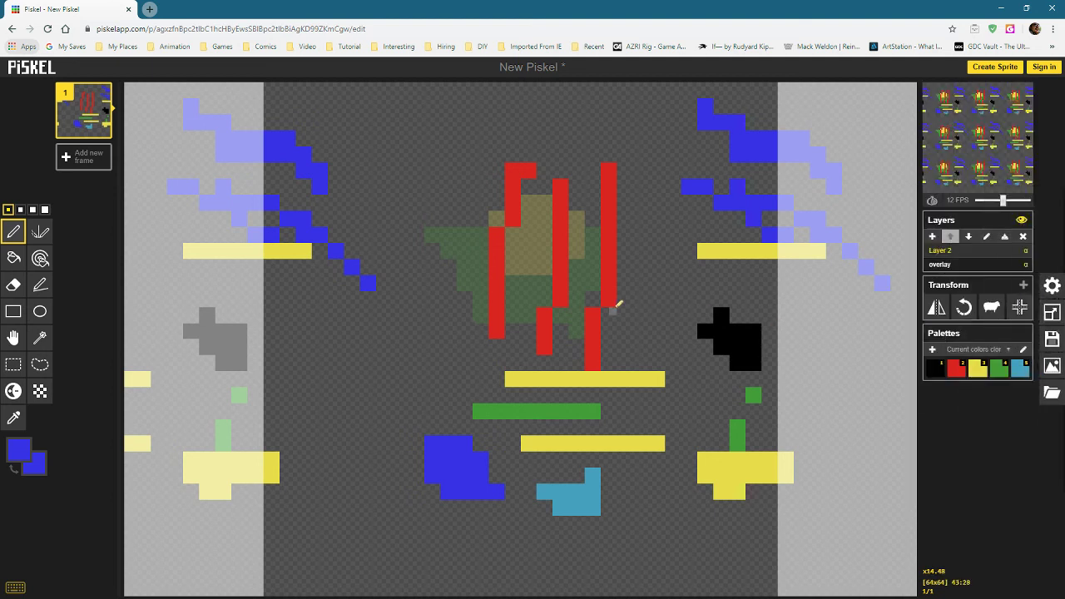
Draw a few blue pixels beside the rightmost red bar, and undo them together with the 64 px resize.
mouse_move(630, 282)
left_mouse_down()
mouse_move(630, 268)
mouse_move(623, 278)
mouse_move(634, 286)
left_mouse_up()
left_click(635, 279)
left_click(630, 263)
key("ctrl+z")
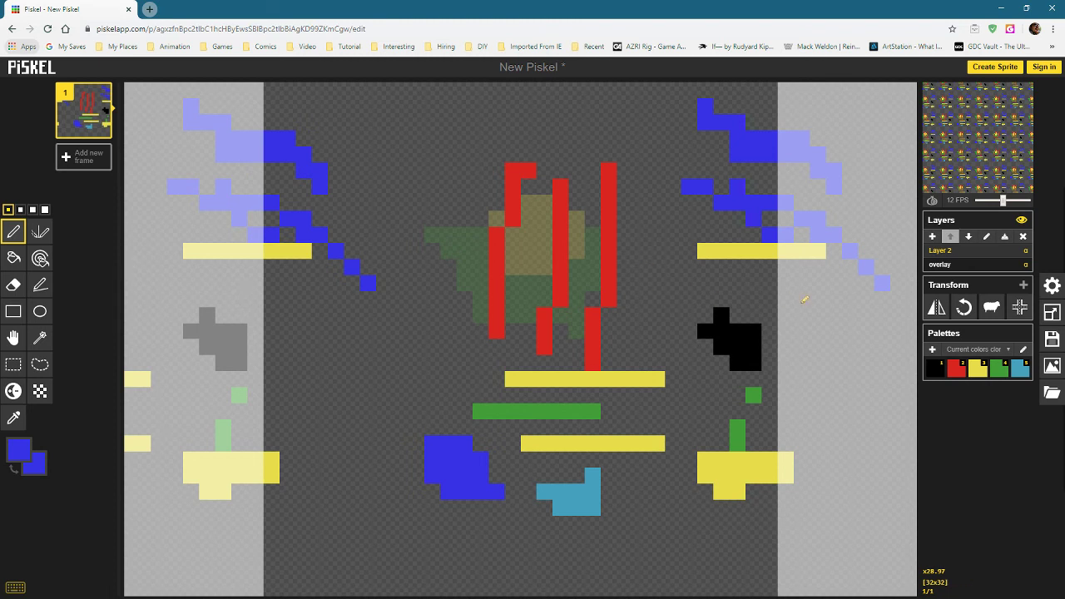
Examine the save options, the import options and the GIF, PNG, ZIP and C file export formats.
left_click(1058, 343)
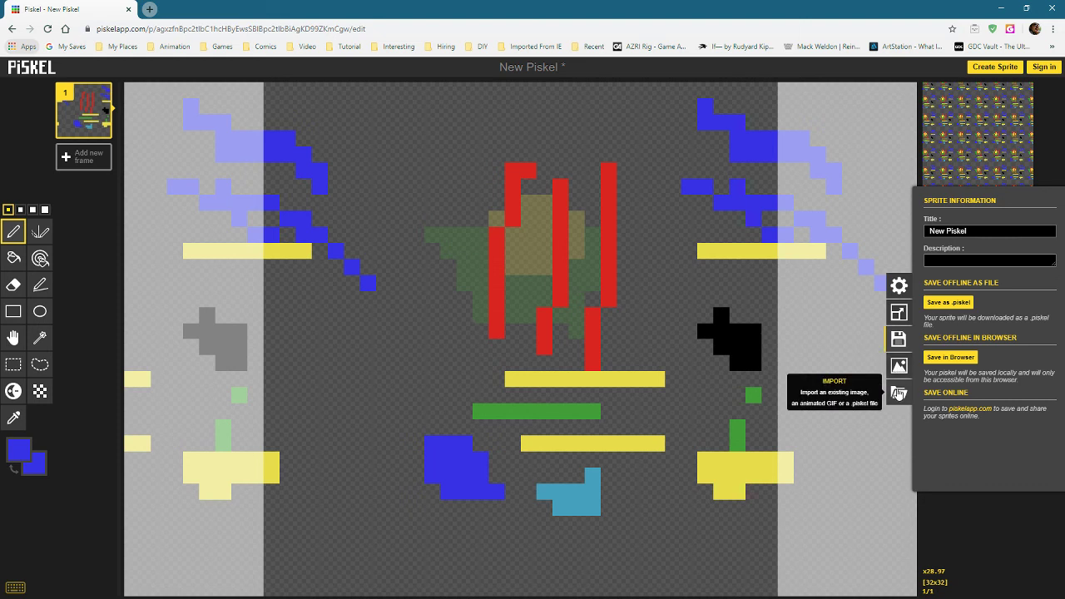
left_click(899, 393)
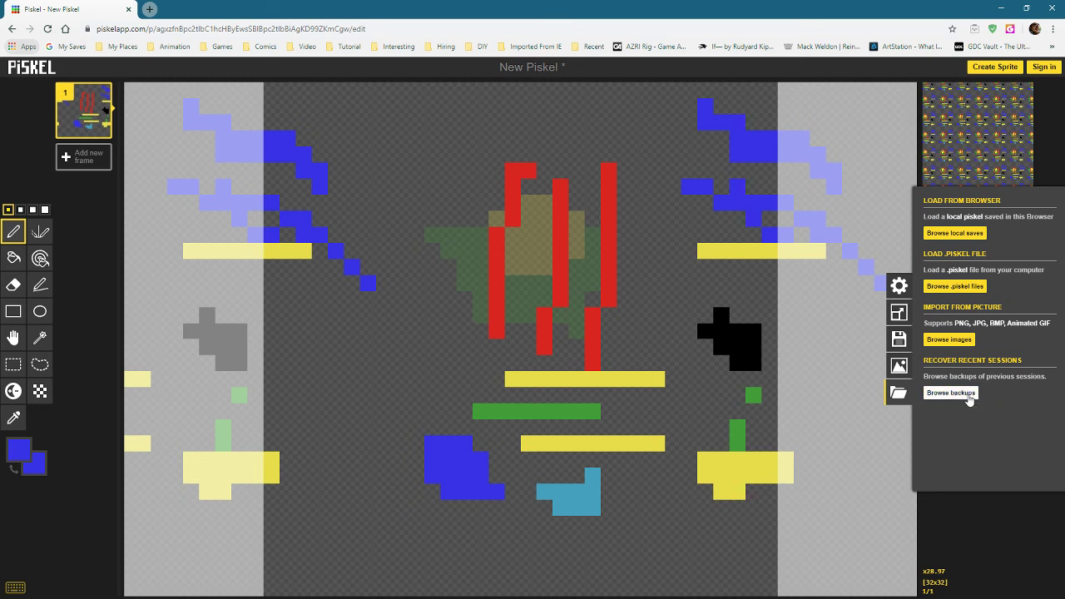
left_click(900, 367)
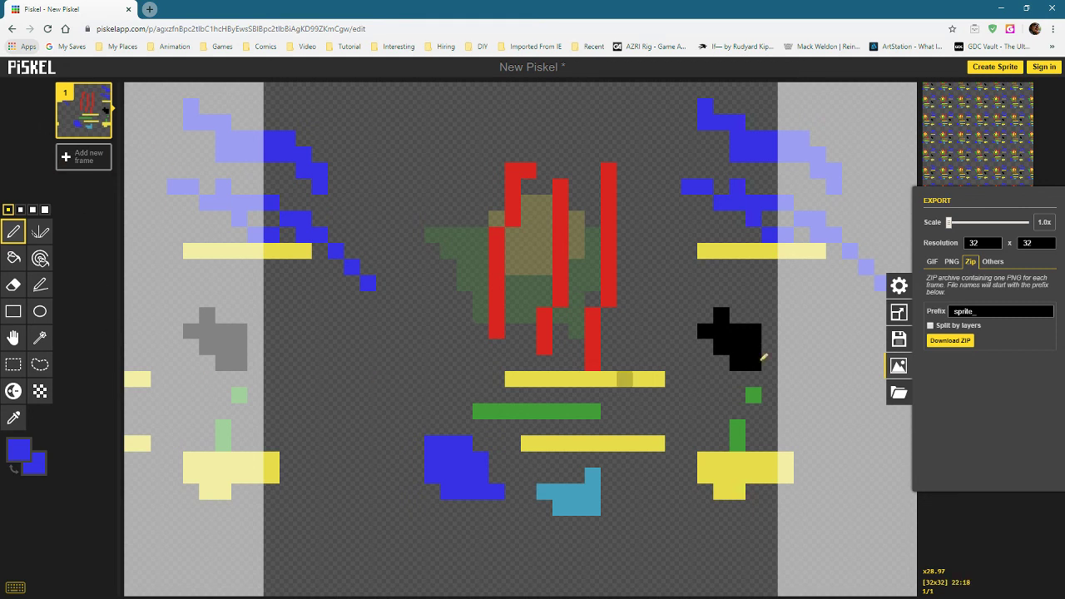
left_click(933, 263)
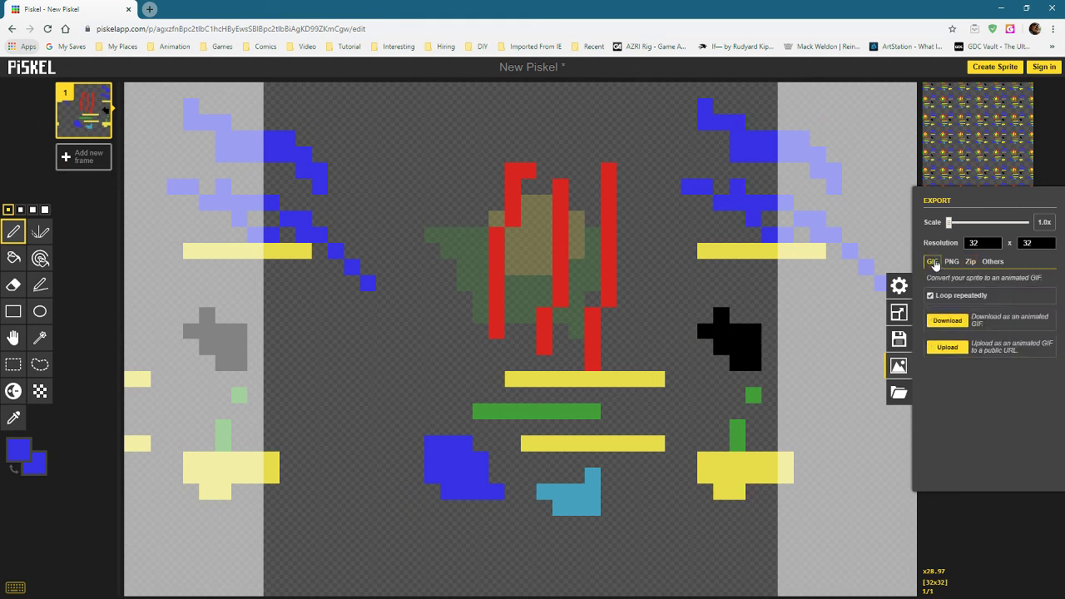
left_click(950, 263)
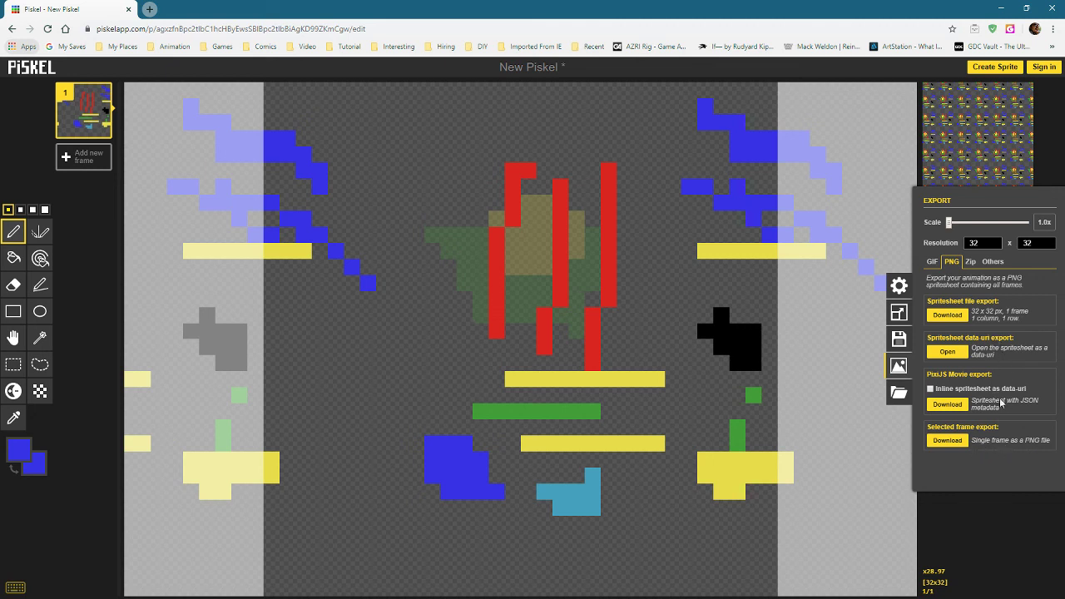
left_click(993, 263)
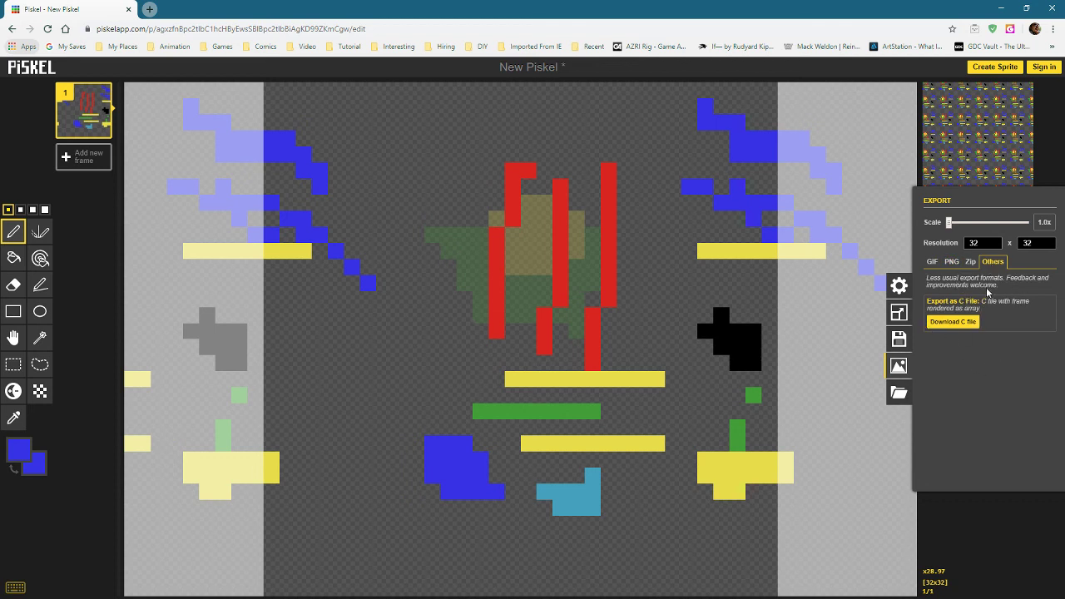
left_click(951, 262)
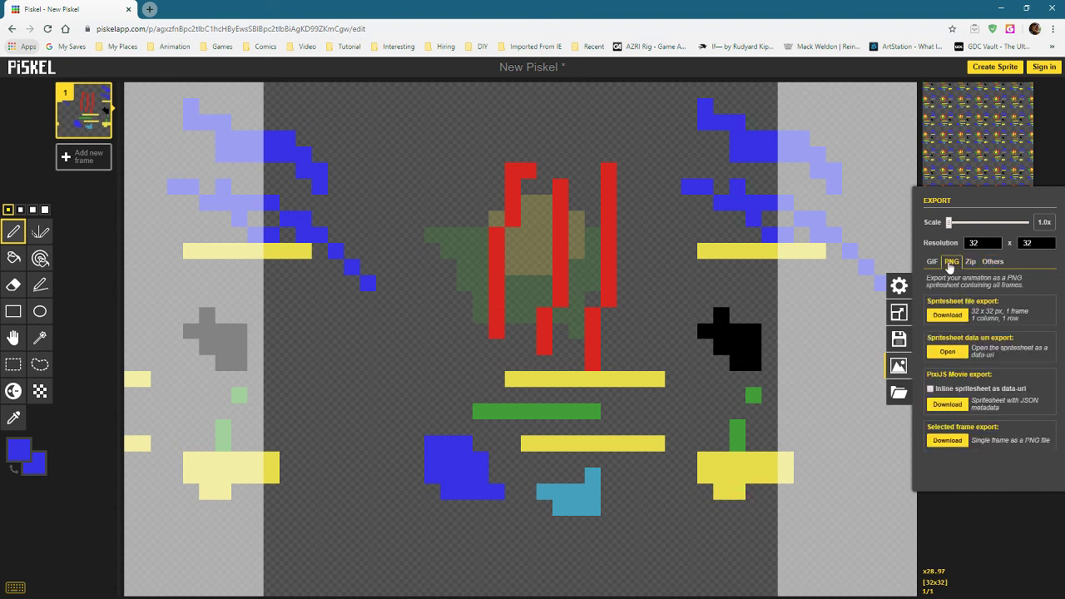
left_click(972, 262)
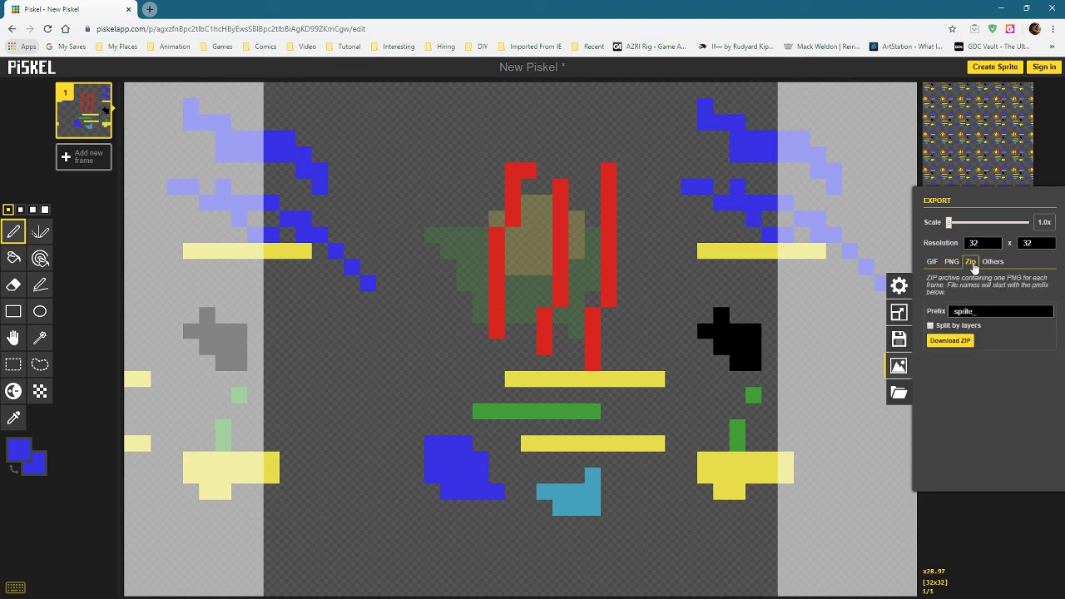
left_click(951, 262)
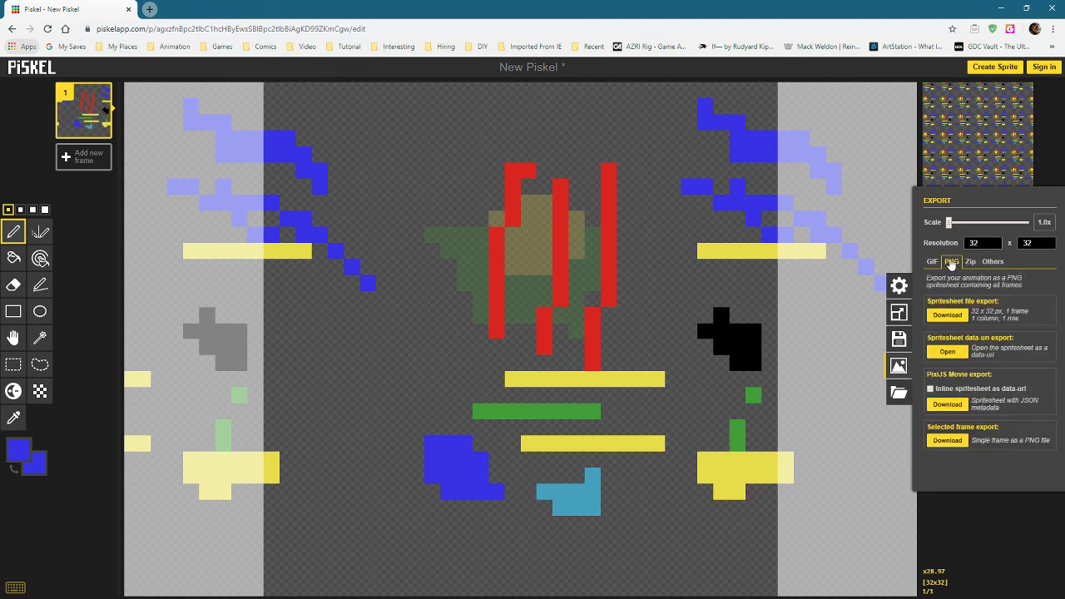
left_click(961, 322)
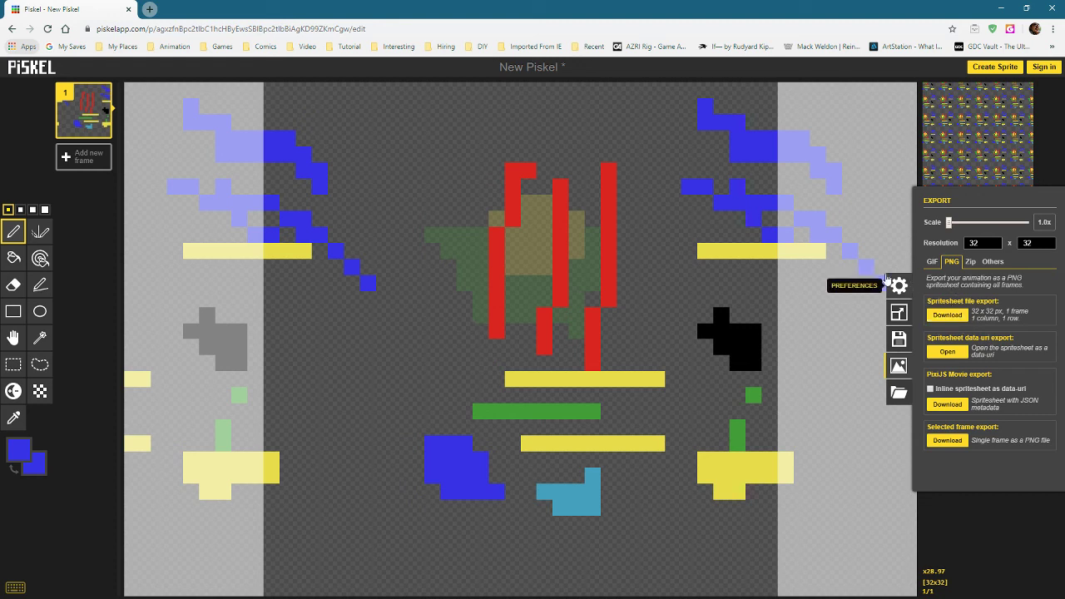
Close the export options and place a single blue pixel beside the black shape's upper-left corner.
left_click(673, 315)
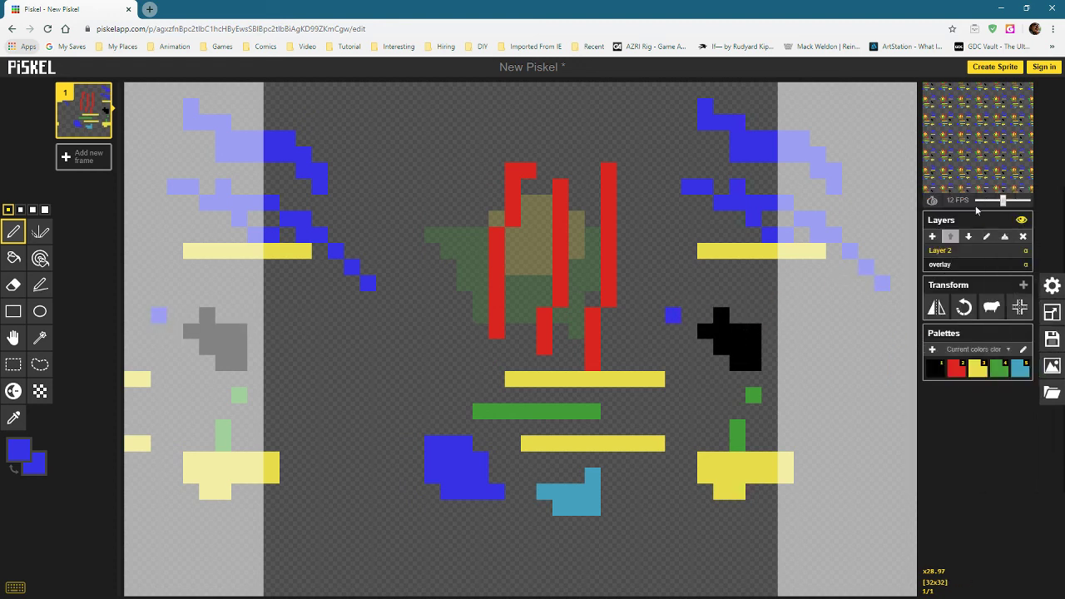
mouse_move(990, 120)
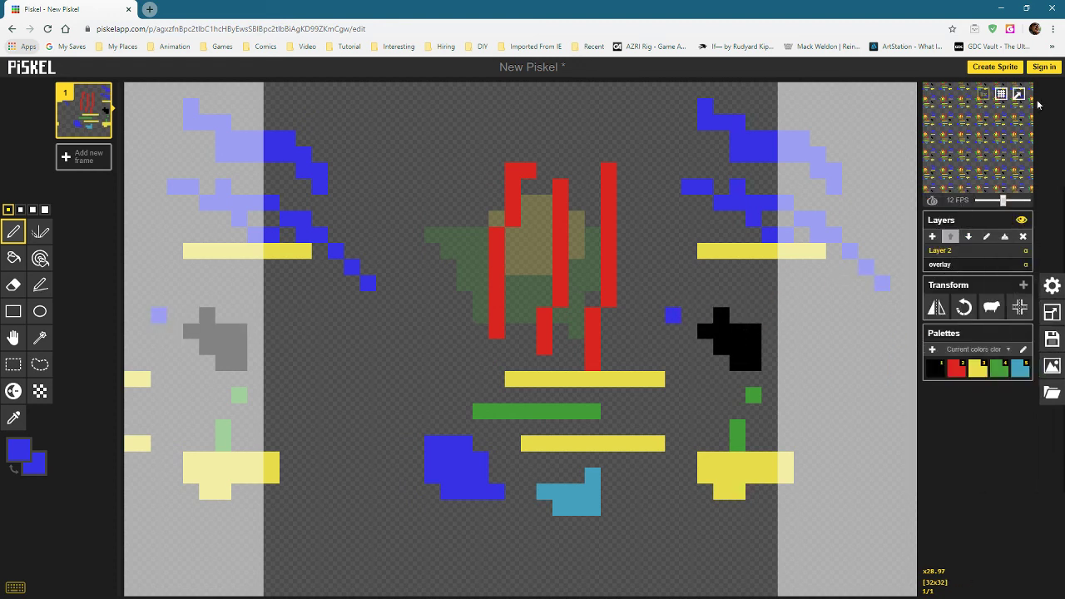